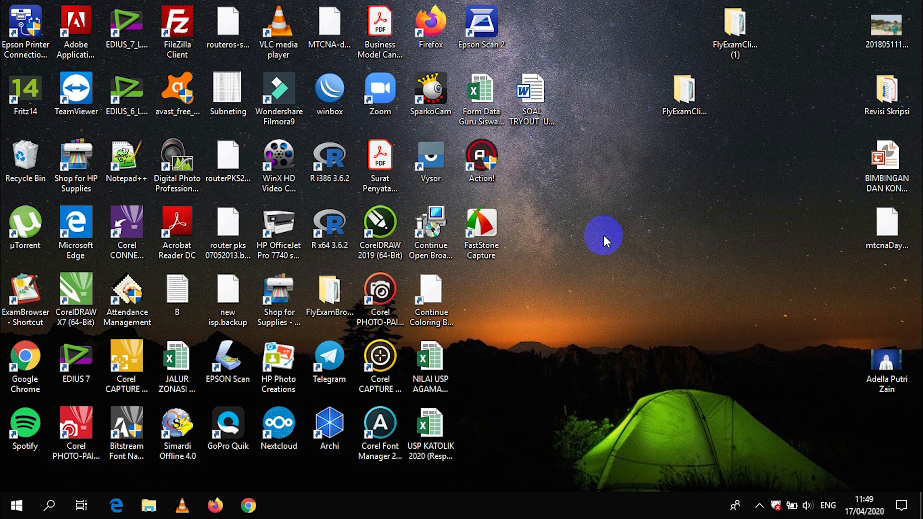
Launch Google Chrome and open Gmail from the list of Google apps.
{"action": "left_click", "coordinate": [248, 508]}
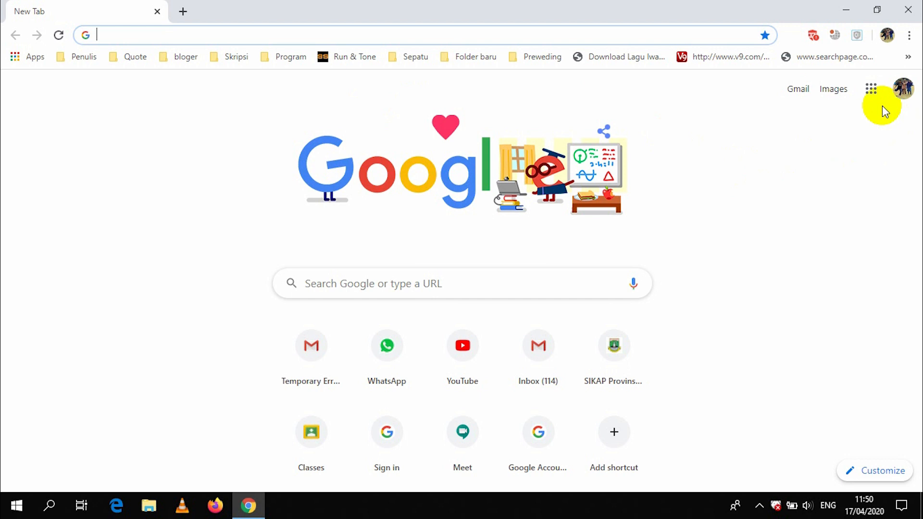
{"action": "left_click", "coordinate": [871, 94]}
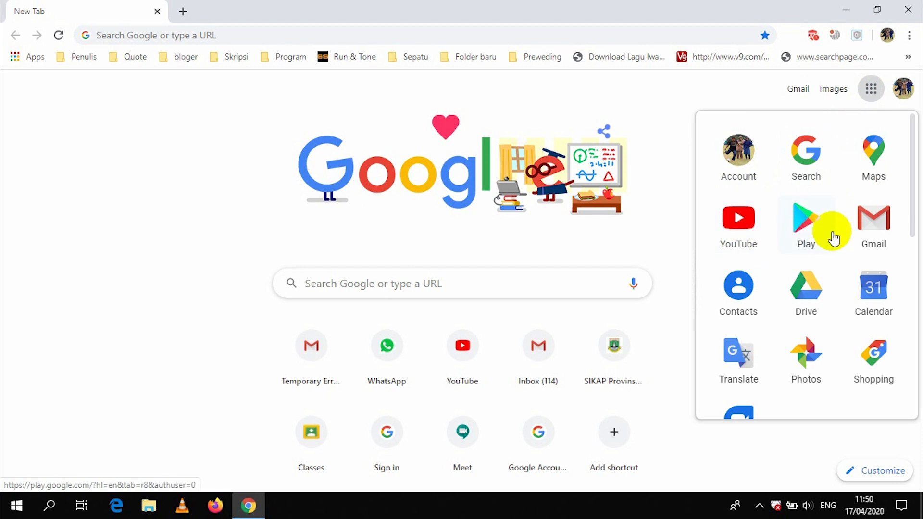
{"action": "left_click_drag", "start_coordinate": [912, 212], "coordinate": [919, 397]}
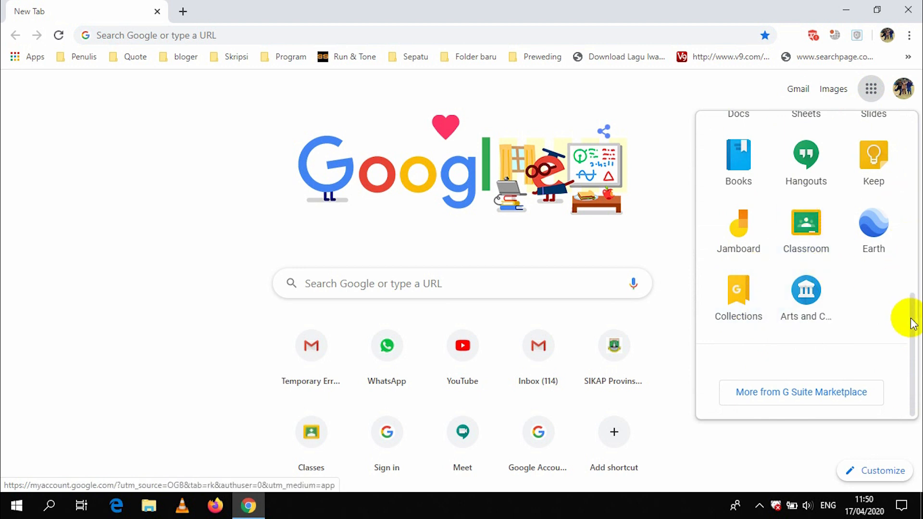
{"action": "left_click_drag", "start_coordinate": [908, 317], "coordinate": [889, 154]}
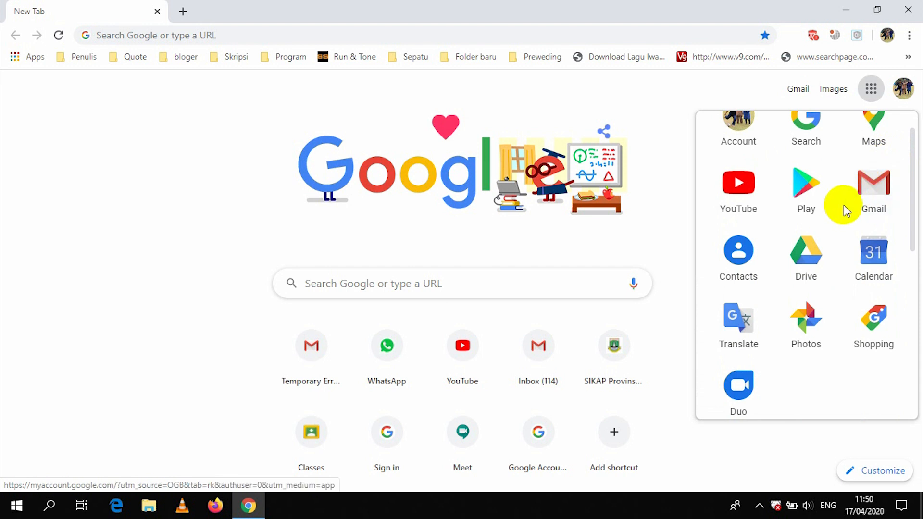
{"action": "left_click", "coordinate": [874, 195]}
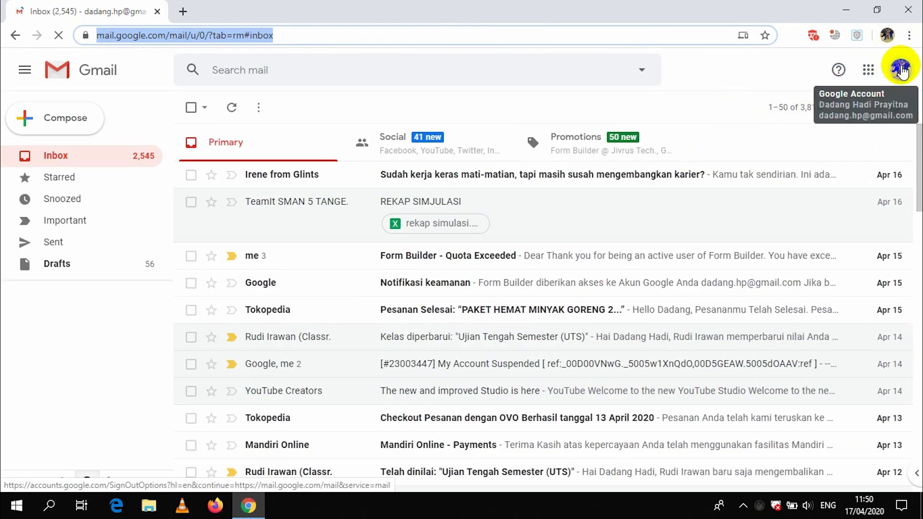
Inspect the personal account's address, open the school's G Suite account inbox, and compare the two Gmail inboxes.
{"action": "left_click", "coordinate": [901, 70]}
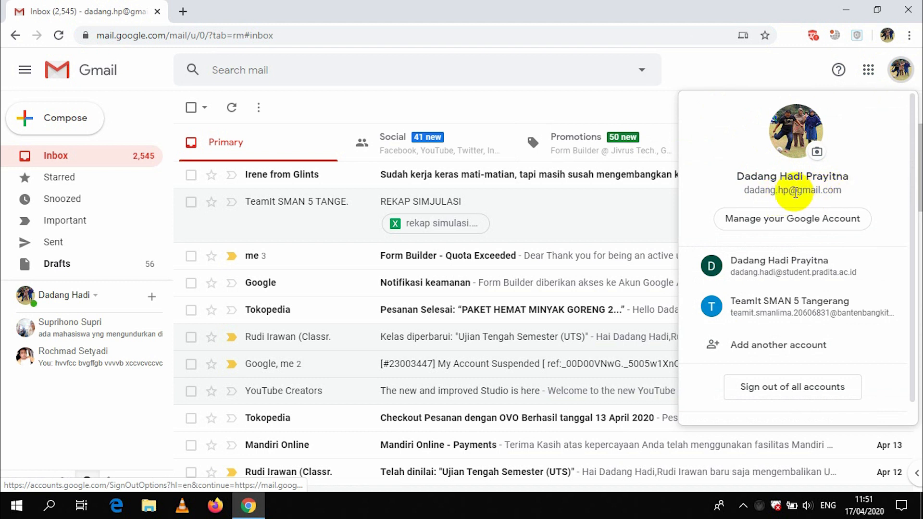
{"action": "left_click_drag", "start_coordinate": [788, 191], "coordinate": [740, 192]}
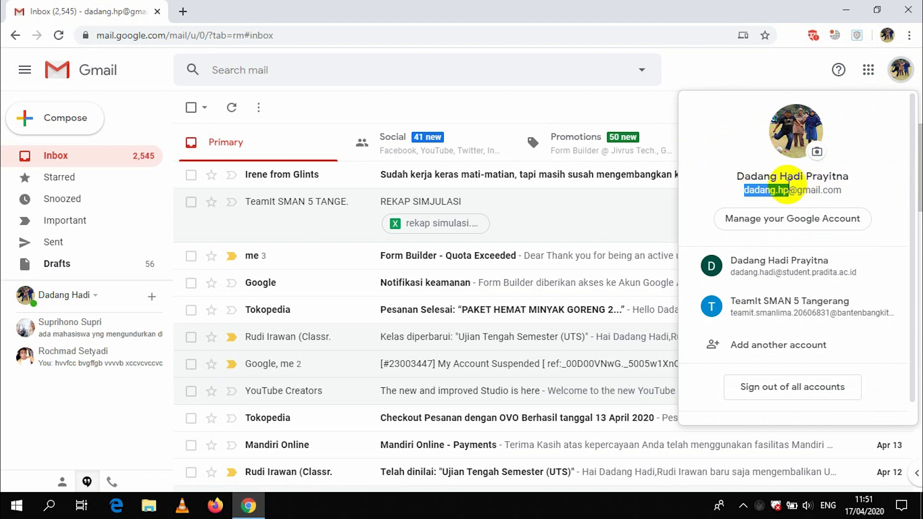
{"action": "mouse_move", "coordinate": [788, 191]}
{"action": "left_mouse_down"}
{"action": "mouse_move", "coordinate": [850, 189]}
{"action": "mouse_move", "coordinate": [790, 190]}
{"action": "left_mouse_up"}
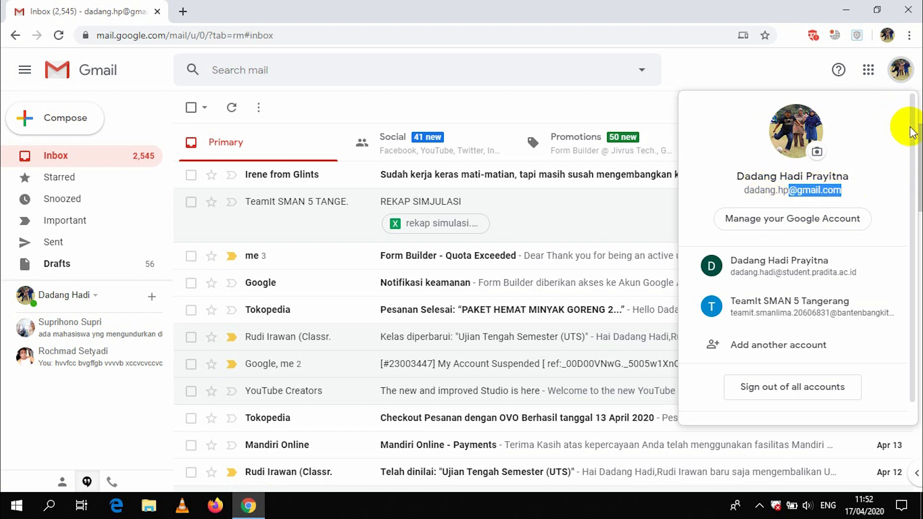
{"action": "left_click_drag", "start_coordinate": [913, 137], "coordinate": [907, 206]}
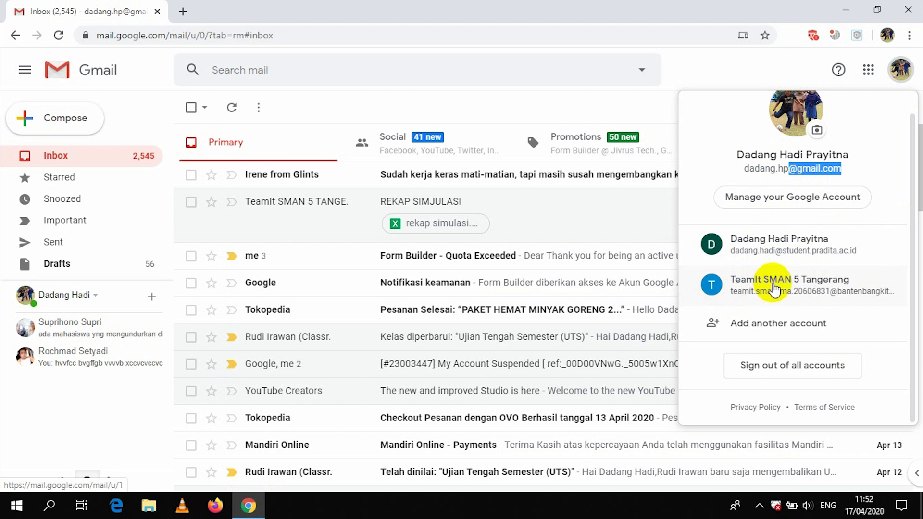
{"action": "left_click", "coordinate": [775, 289]}
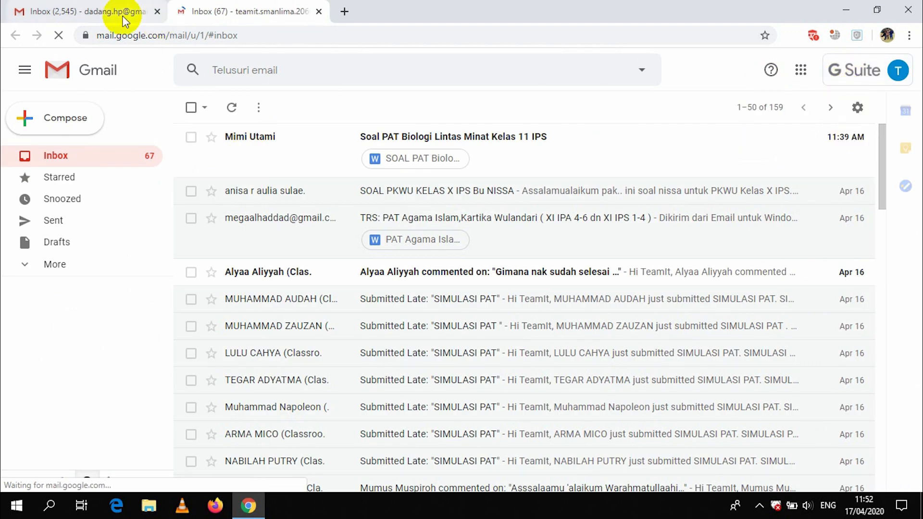
{"action": "left_click", "coordinate": [102, 10]}
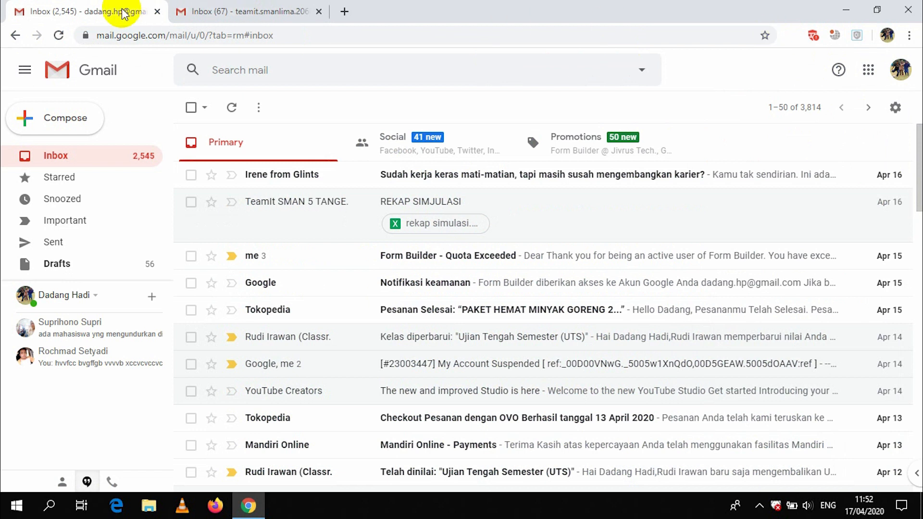
{"action": "left_click", "coordinate": [206, 10]}
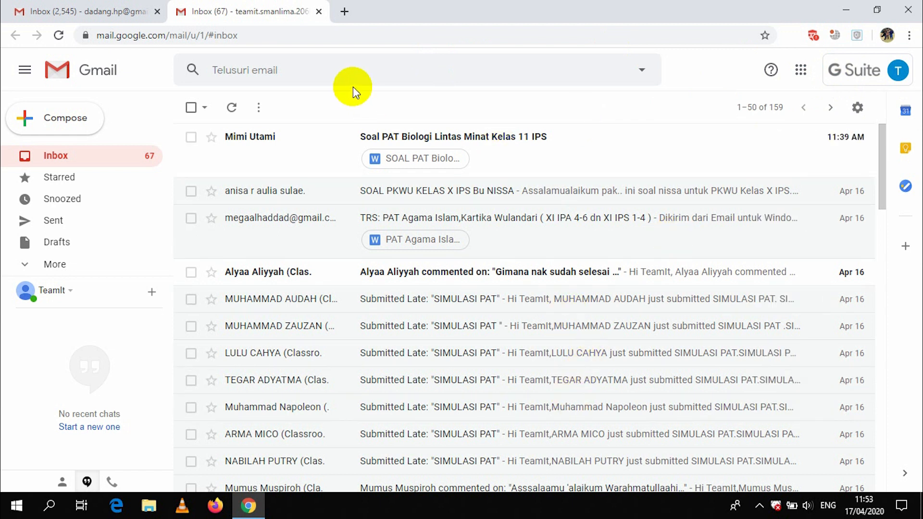
Open Google Classroom with the school's G Suite account and enter the XI IPS 4 class.
{"action": "left_click", "coordinate": [800, 71]}
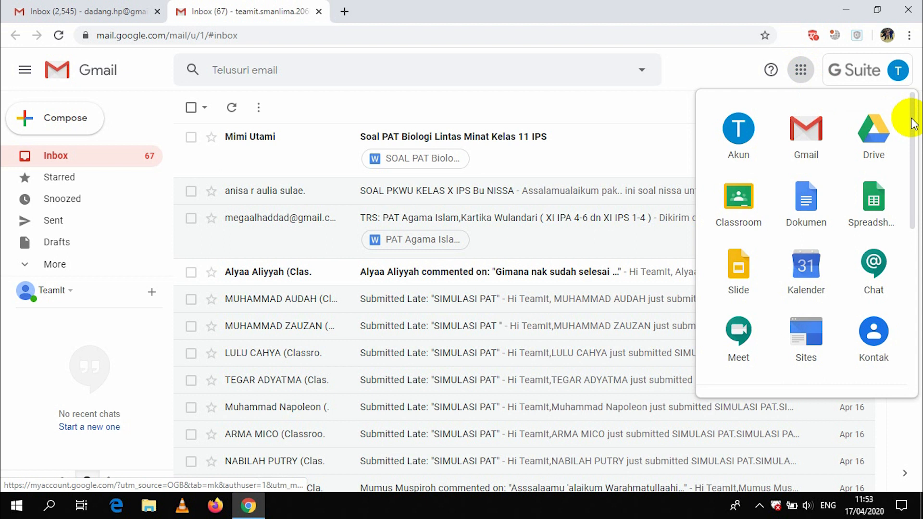
{"action": "left_click_drag", "start_coordinate": [911, 125], "coordinate": [916, 153]}
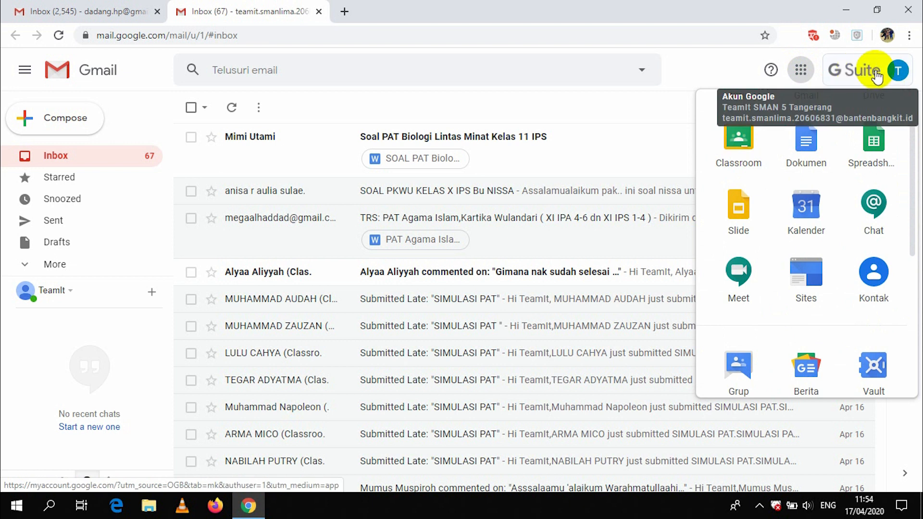
{"action": "left_click", "coordinate": [735, 160]}
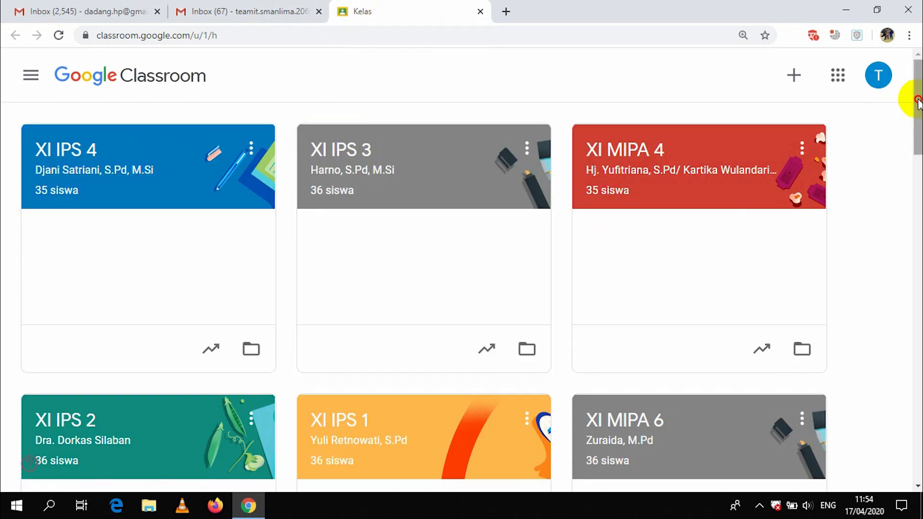
{"action": "mouse_move", "coordinate": [918, 102]}
{"action": "left_mouse_down"}
{"action": "mouse_move", "coordinate": [920, 286]}
{"action": "mouse_move", "coordinate": [919, 115]}
{"action": "left_mouse_up"}
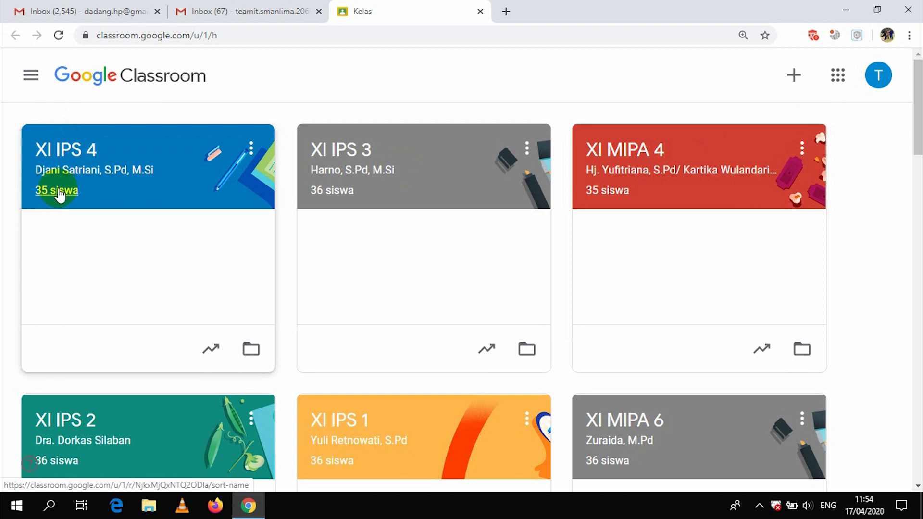
{"action": "left_click", "coordinate": [68, 151]}
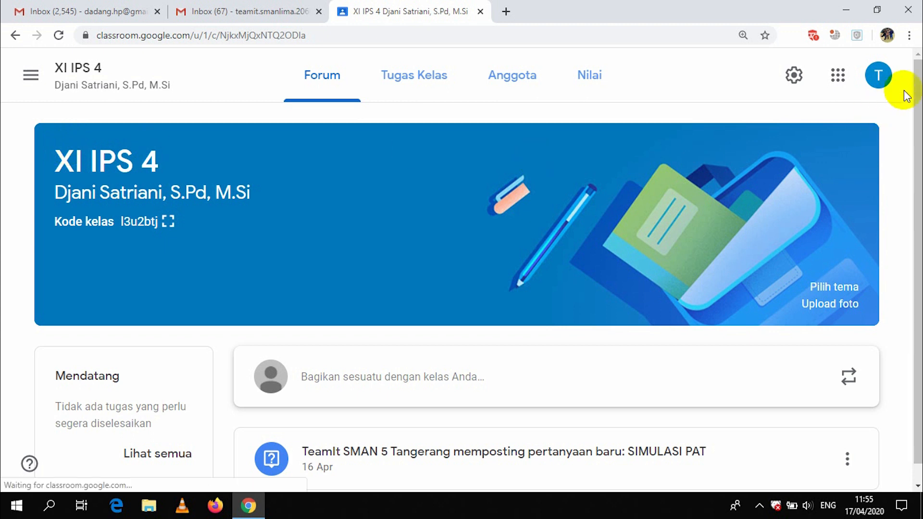
Open a new announcement on the class Forum and view the list of students it can be shared with.
{"action": "scroll", "coordinate": [913, 120], "scroll_direction": "down", "scroll_amount": 1}
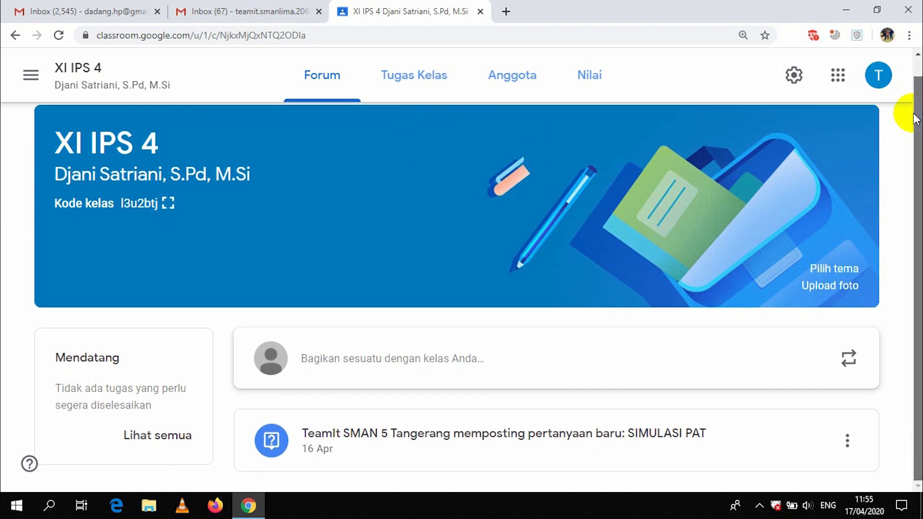
{"action": "left_click", "coordinate": [331, 83]}
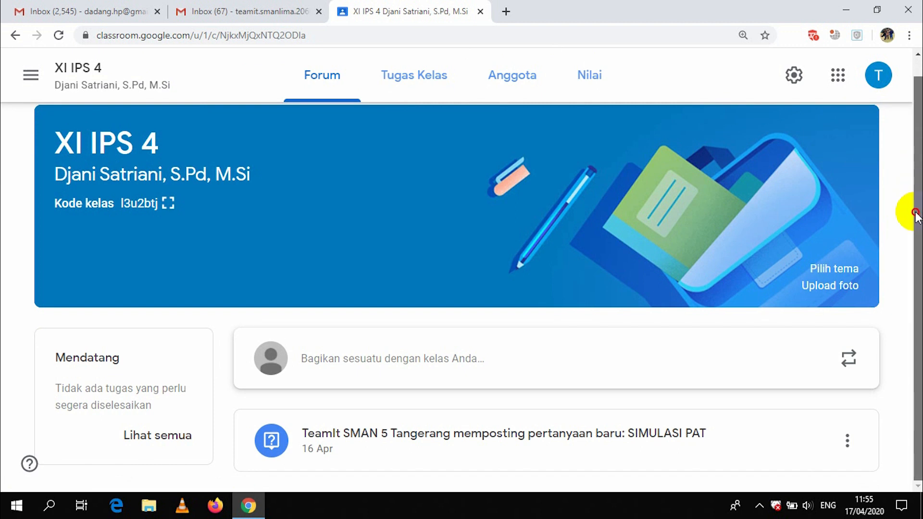
{"action": "left_click", "coordinate": [400, 356]}
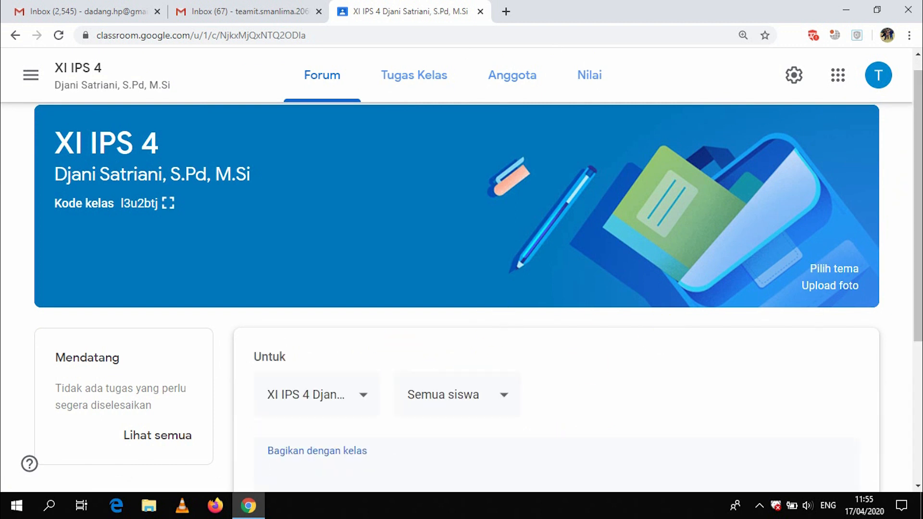
{"action": "left_click_drag", "start_coordinate": [919, 186], "coordinate": [919, 267]}
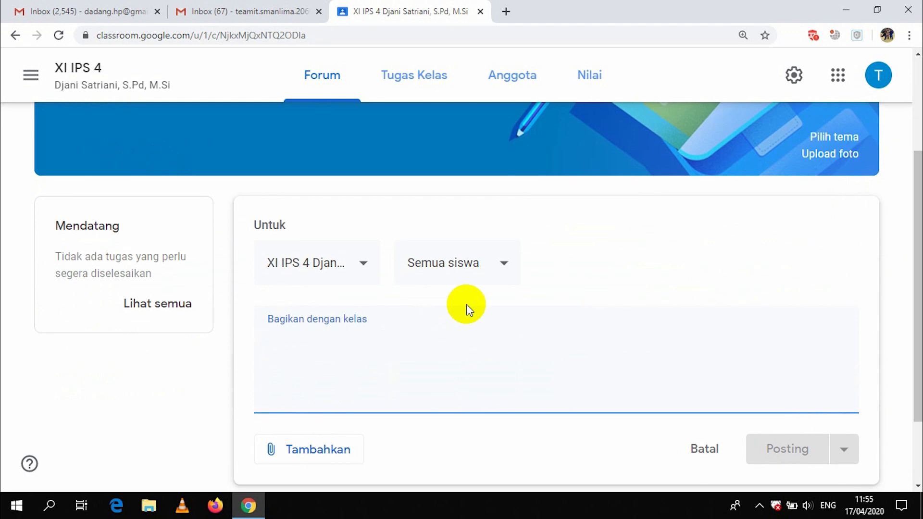
{"action": "left_click", "coordinate": [306, 335]}
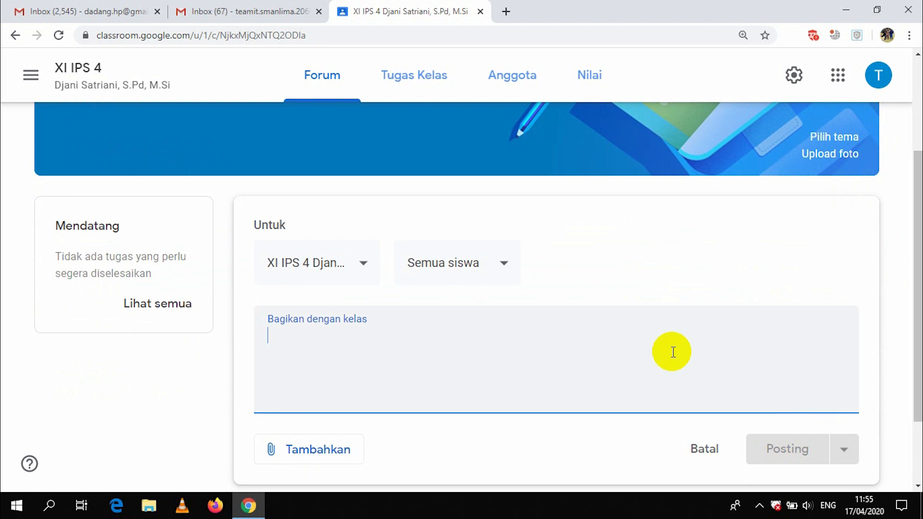
{"action": "left_click", "coordinate": [501, 268]}
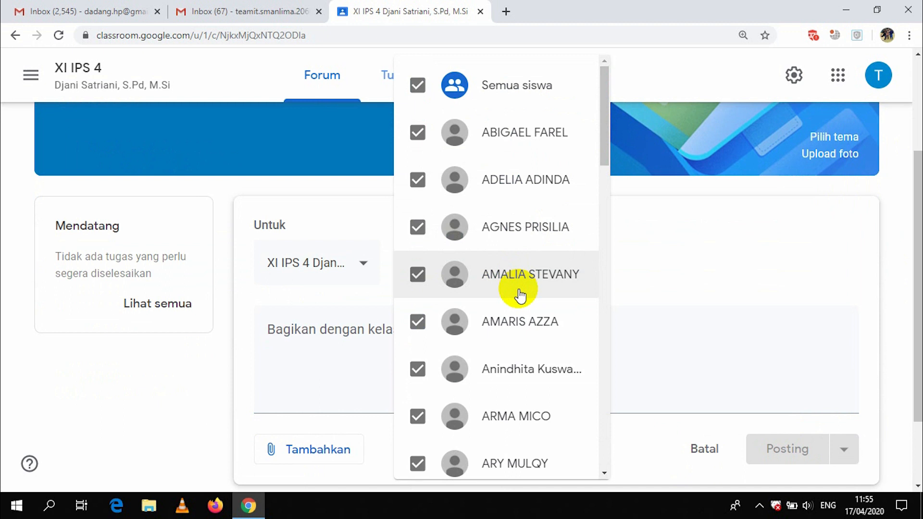
{"action": "left_click", "coordinate": [666, 248]}
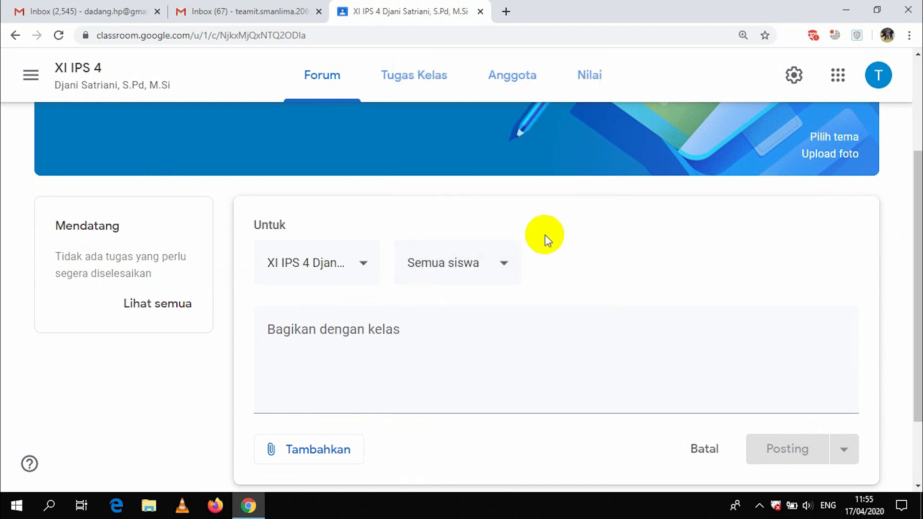
Look through the XI IPS 4 class's Tugas Kelas, Anggota and Nilai pages, including the teacher and student lists.
{"action": "left_click", "coordinate": [435, 73]}
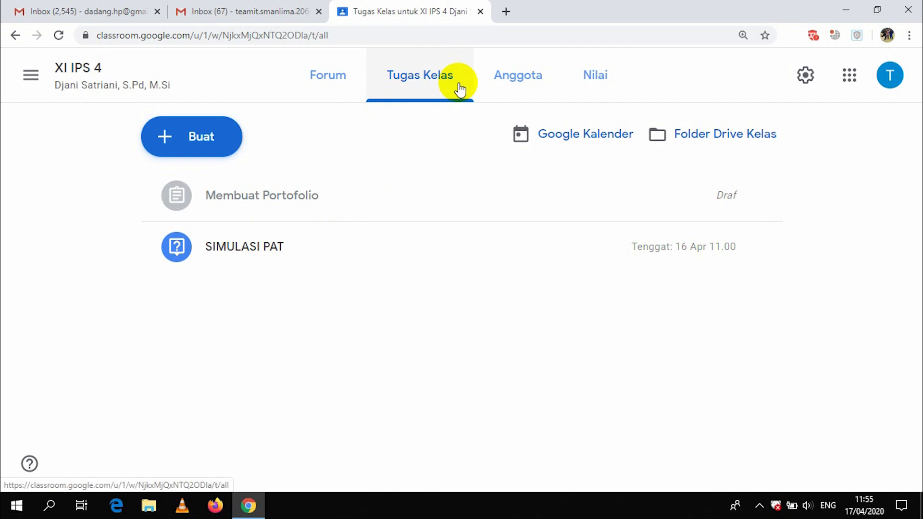
{"action": "left_click", "coordinate": [525, 81]}
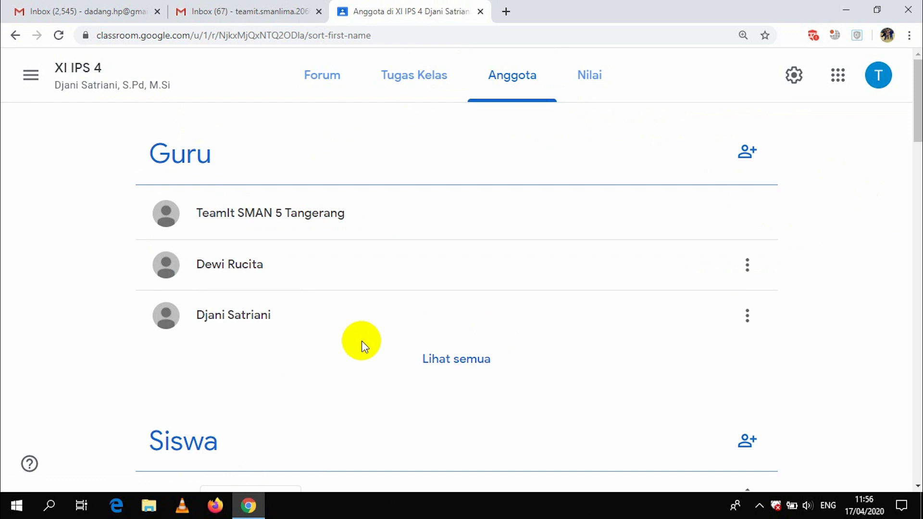
{"action": "left_click_drag", "start_coordinate": [909, 128], "coordinate": [913, 66]}
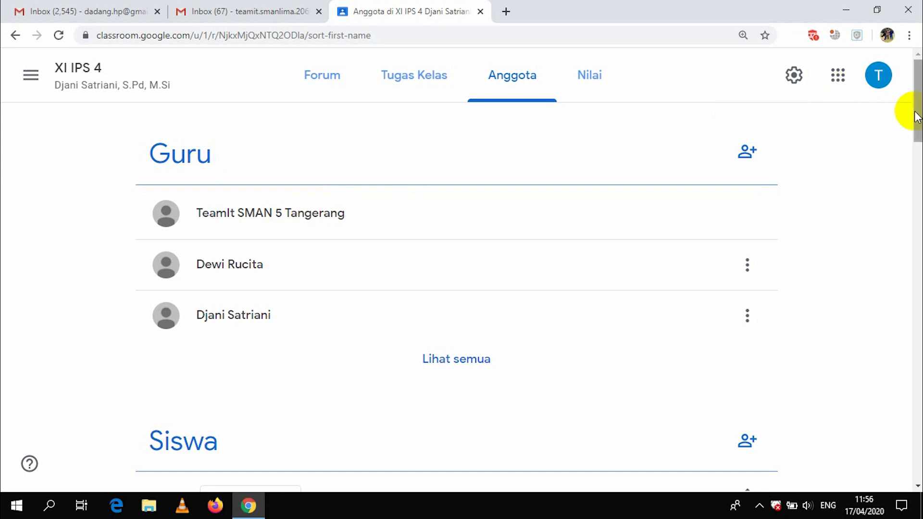
{"action": "left_click_drag", "start_coordinate": [920, 115], "coordinate": [909, 149]}
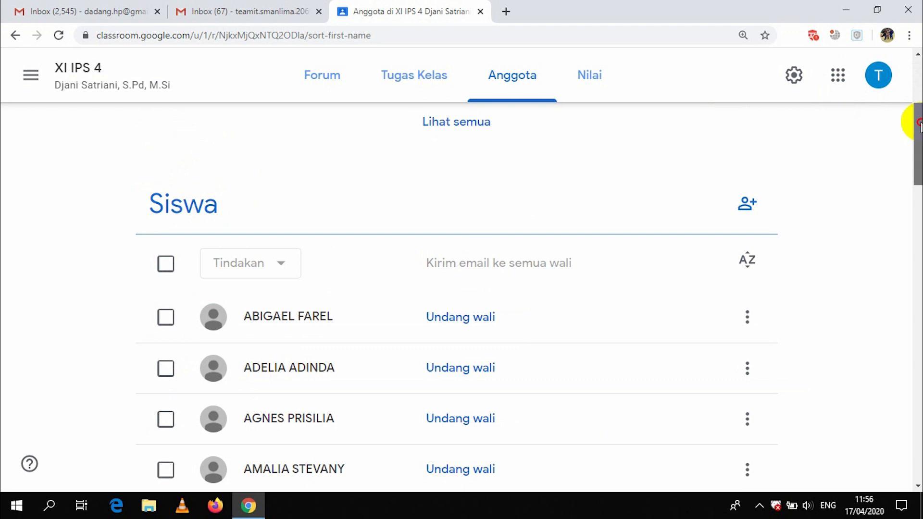
{"action": "left_click_drag", "start_coordinate": [909, 114], "coordinate": [912, 82]}
{"action": "left_click", "coordinate": [597, 86]}
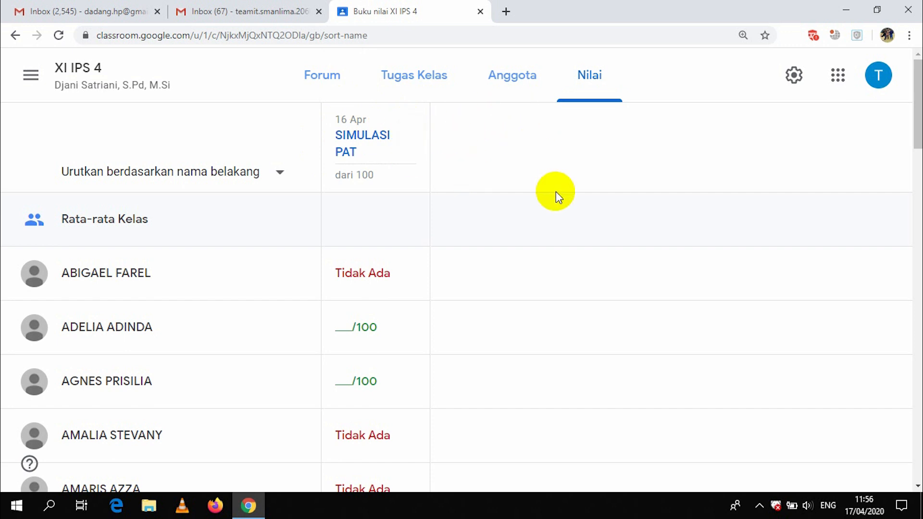
On the class's Tugas Kelas page, add a new topic named "ULANGAN/ QUIZ".
{"action": "left_click", "coordinate": [415, 77]}
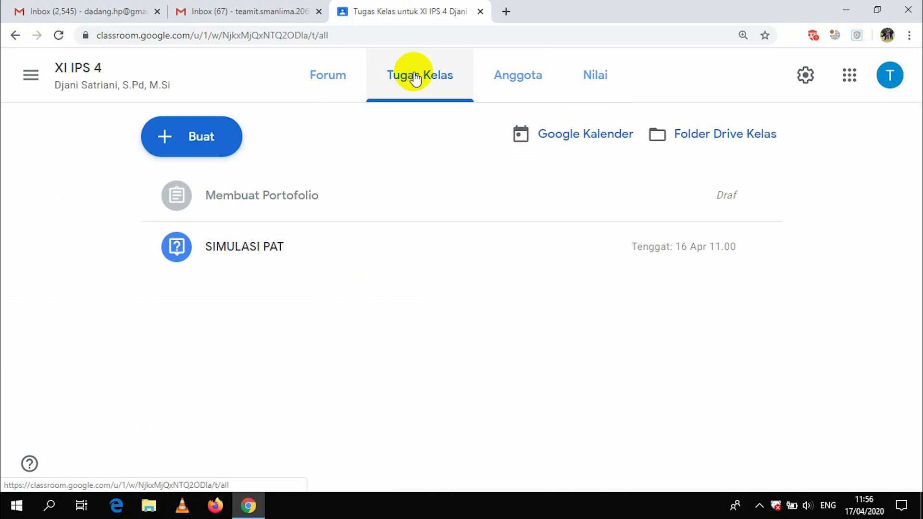
{"action": "left_click", "coordinate": [177, 137]}
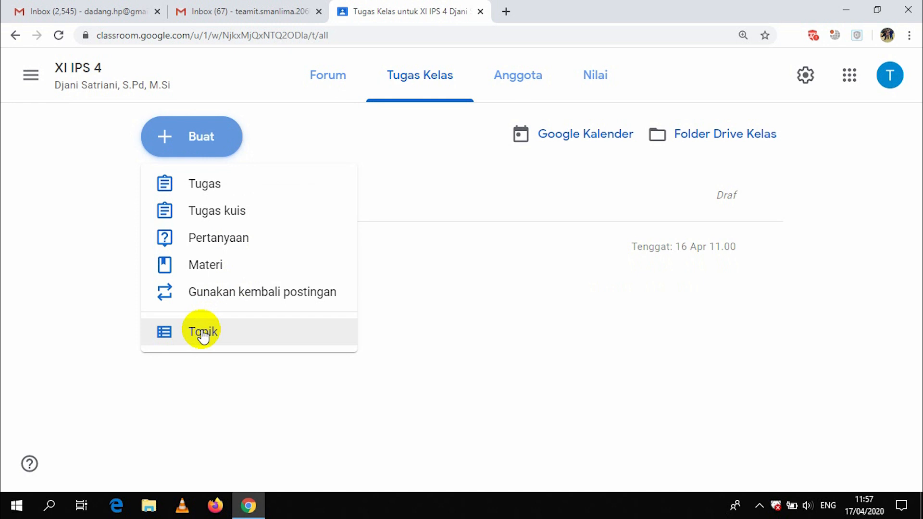
{"action": "left_click", "coordinate": [202, 335]}
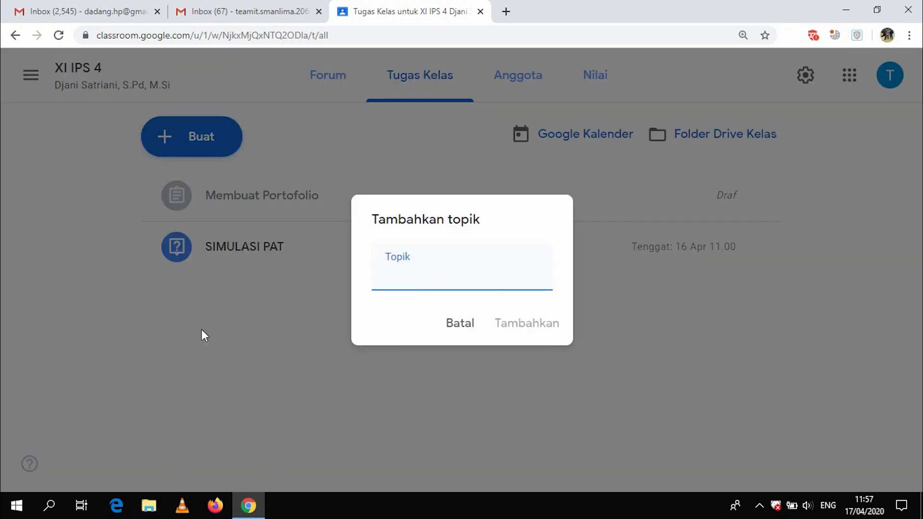
{"action": "left_click", "coordinate": [405, 264]}
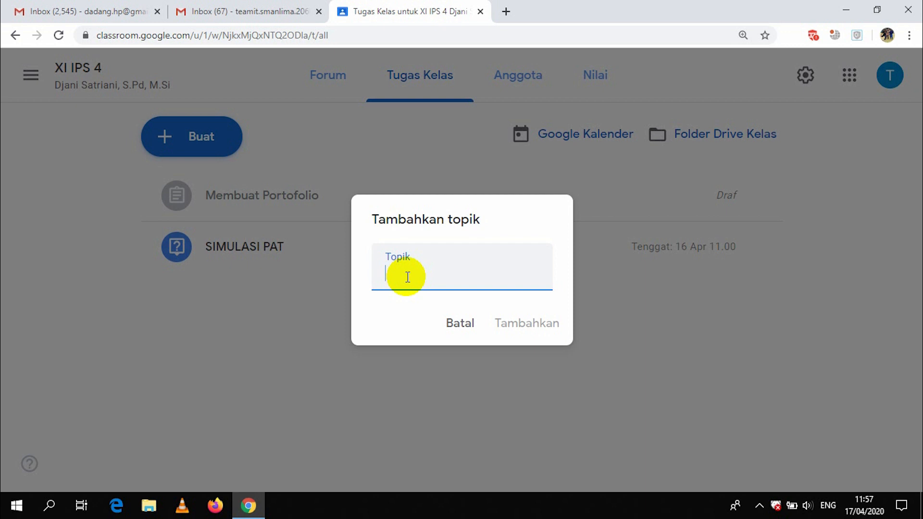
{"action": "type", "text": "ULANGAN"}
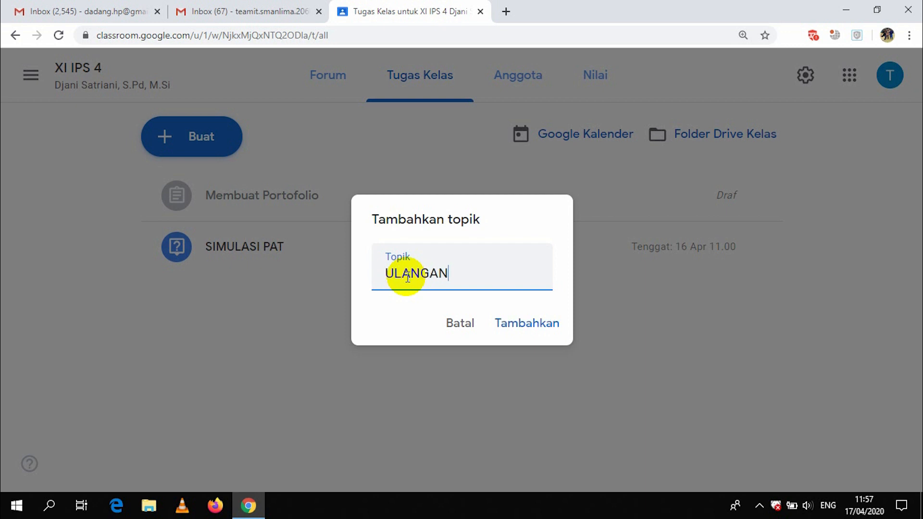
{"action": "type", "text": "/ QUIZ"}
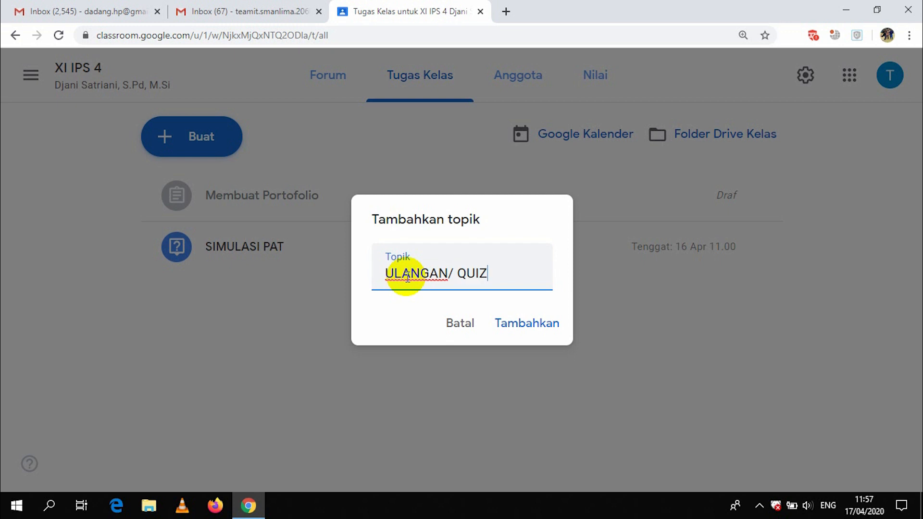
{"action": "left_click", "coordinate": [528, 325]}
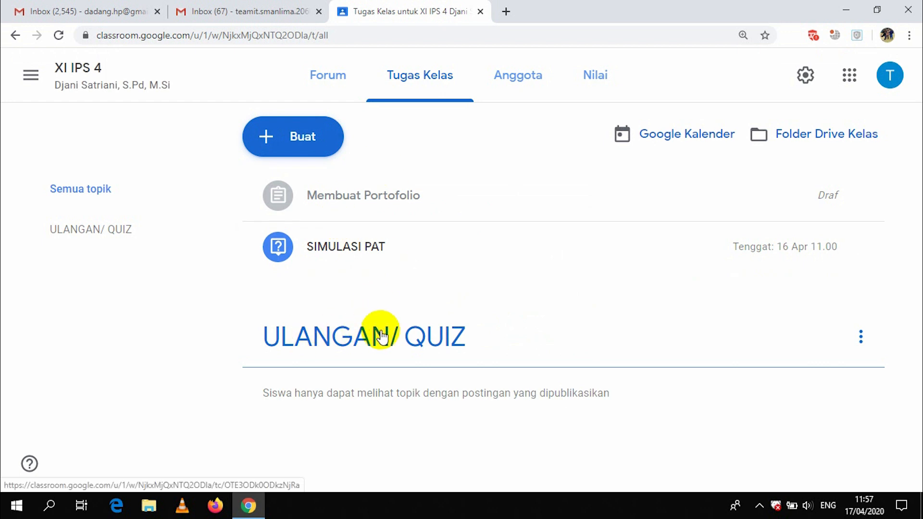
Create a new Tugas assignment in the class and title it "MERANGKUM VIDEO TENTANG KEBANGSAAN".
{"action": "left_click", "coordinate": [287, 139]}
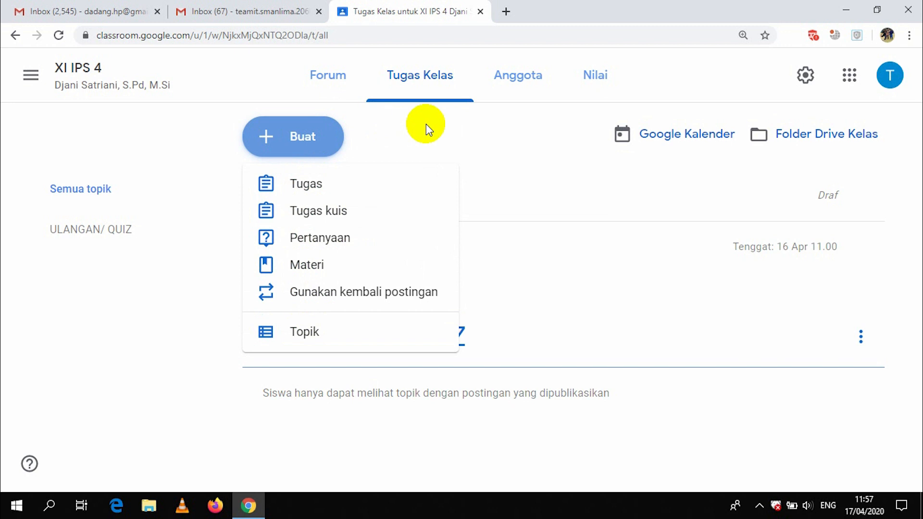
{"action": "left_click", "coordinate": [446, 123]}
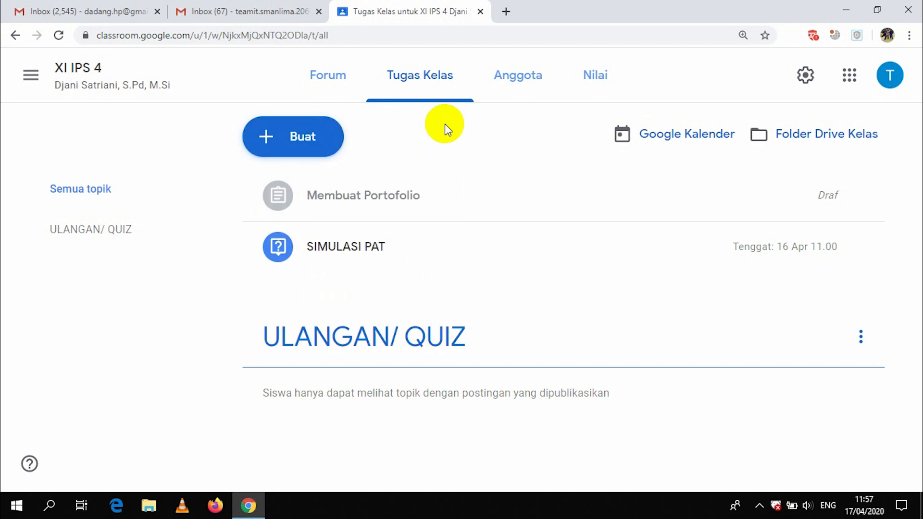
{"action": "left_click", "coordinate": [292, 138]}
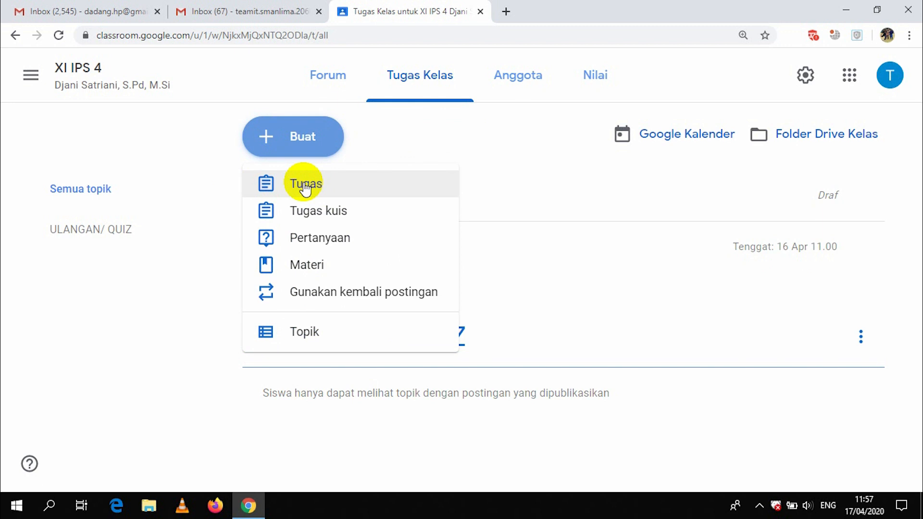
{"action": "left_click", "coordinate": [370, 189]}
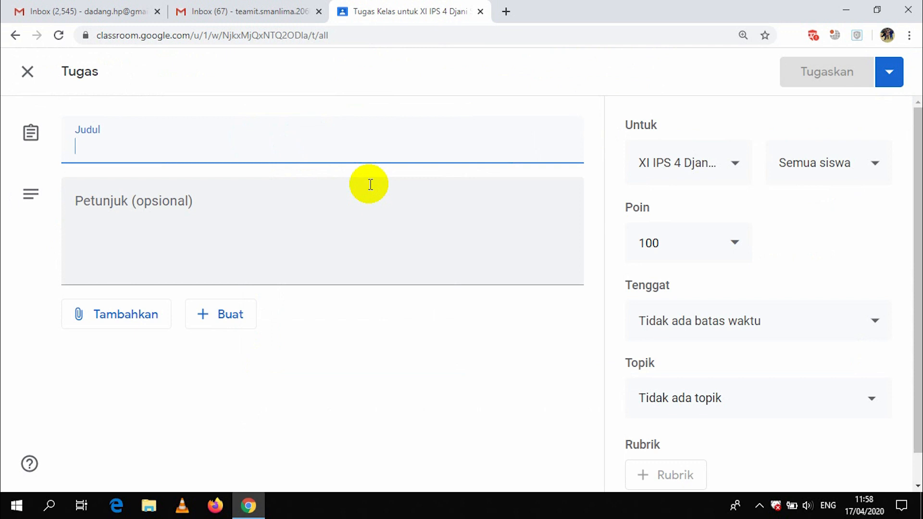
{"action": "type", "text": "MERA"}
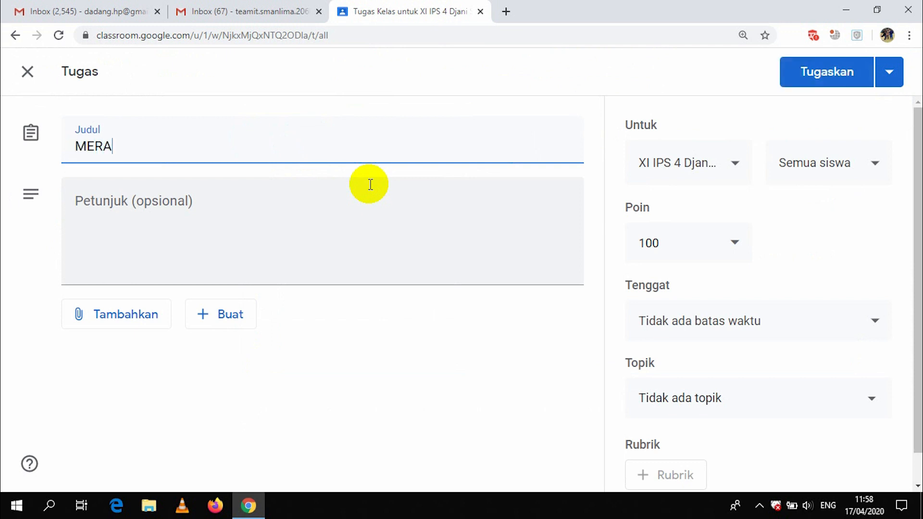
{"action": "type", "text": "NGKUM "}
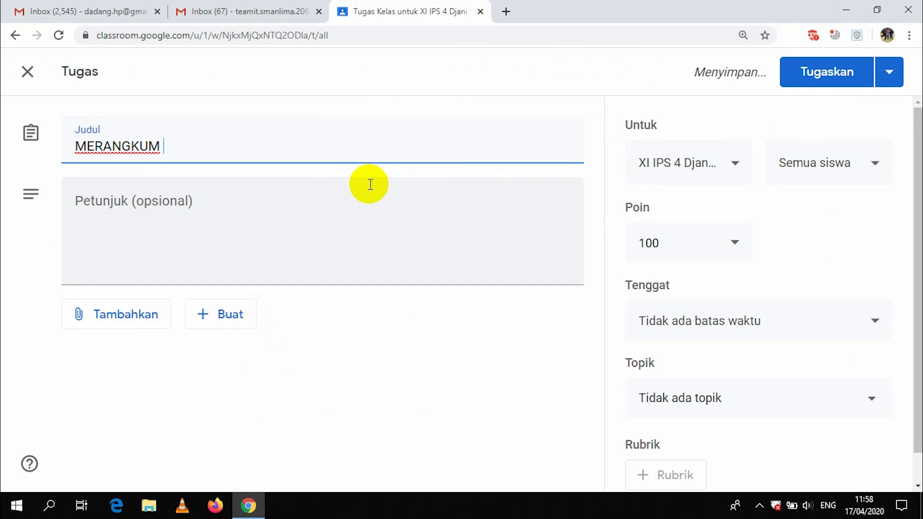
{"action": "type", "text": "VIDEO "}
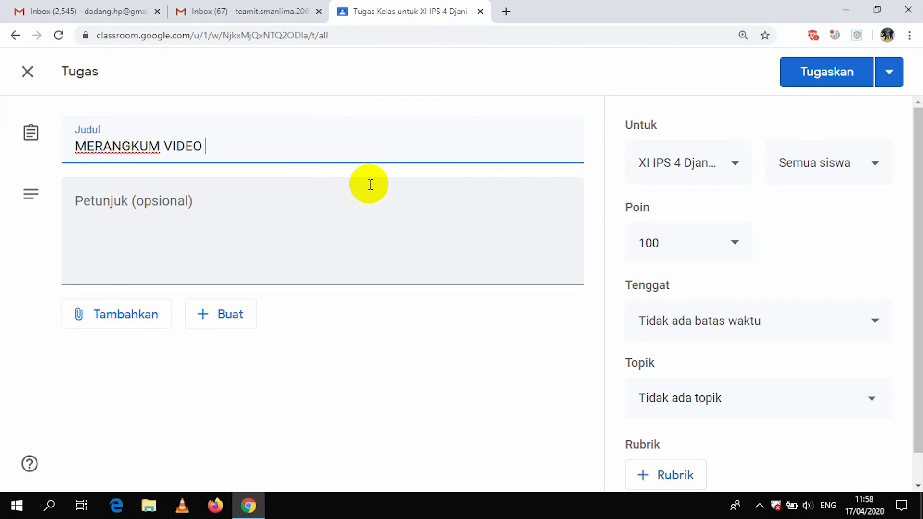
{"action": "type", "text": "TENTANG KEB"}
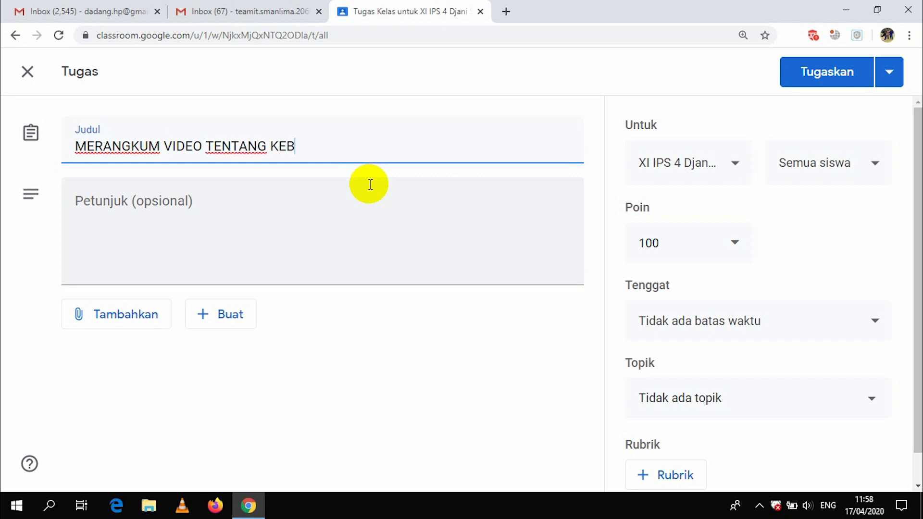
{"action": "type", "text": "ANGSAAN"}
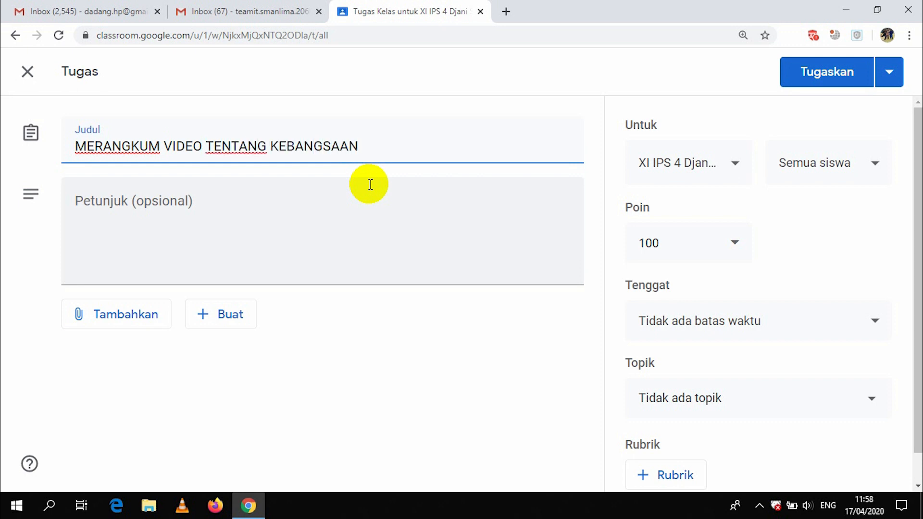
Write the assignment's instructions as two lines: "1. Tonton Video yang saya bagikan" and "2. Buatlah rangkuman untuk video yang Anda tonton tsb".
{"action": "left_click", "coordinate": [177, 205]}
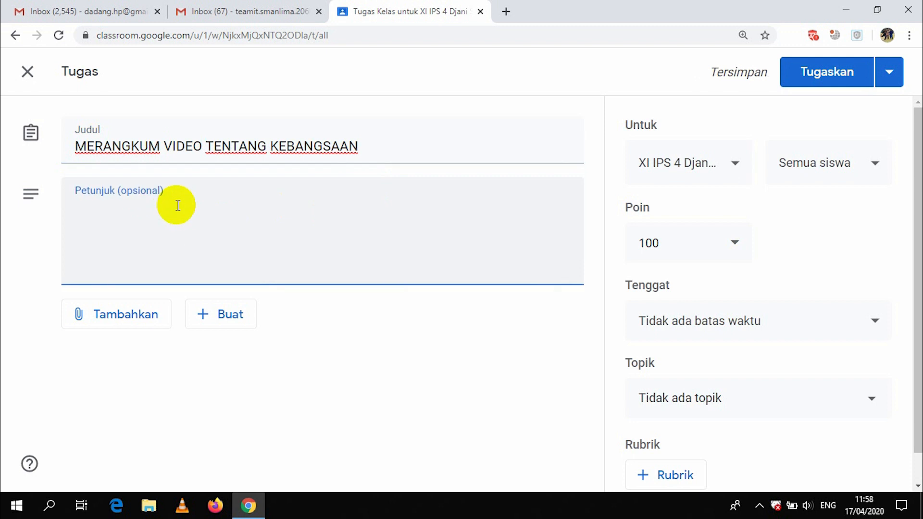
{"action": "type", "text": "1."}
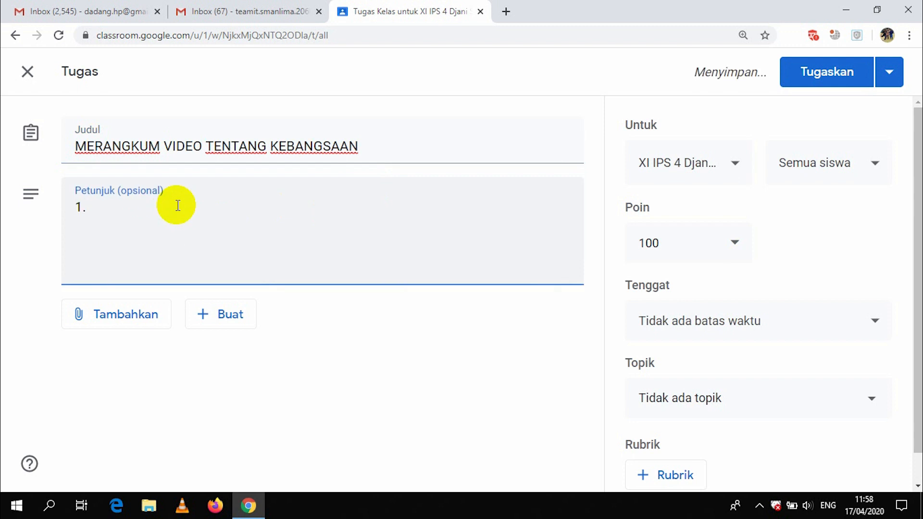
{"action": "type", "text": "Tonton Vi"}
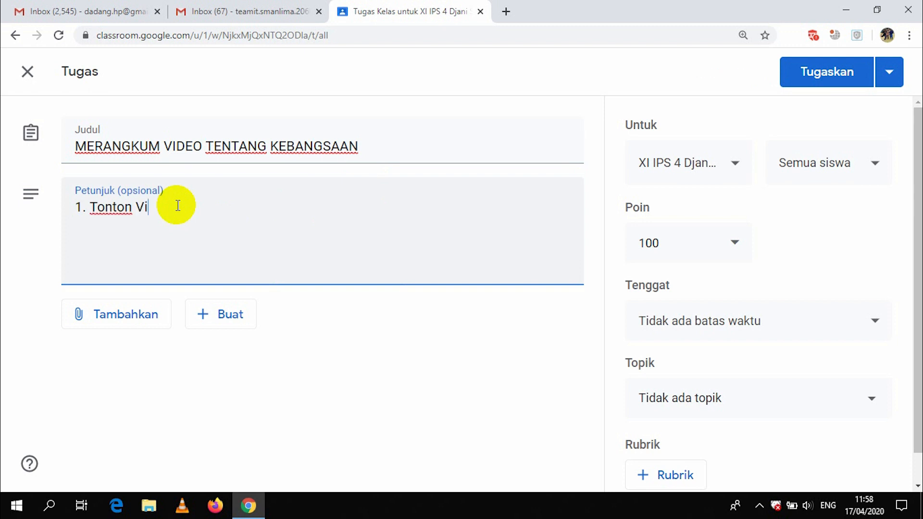
{"action": "type", "text": "deo yang saya "}
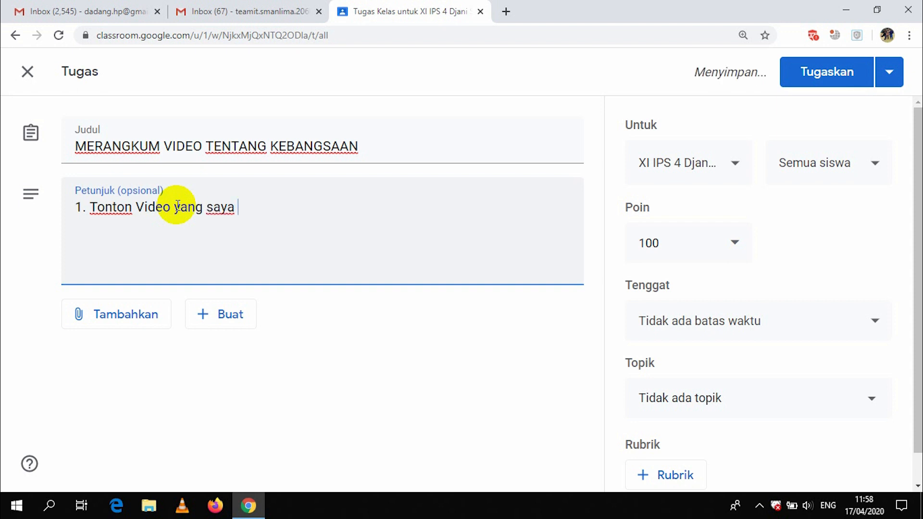
{"action": "type", "text": "bagikan"}
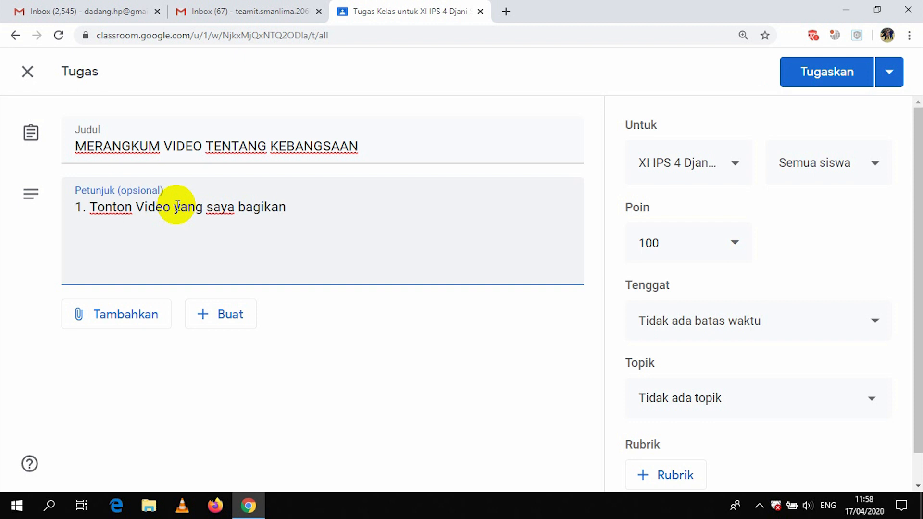
{"action": "key", "text": "Return"}
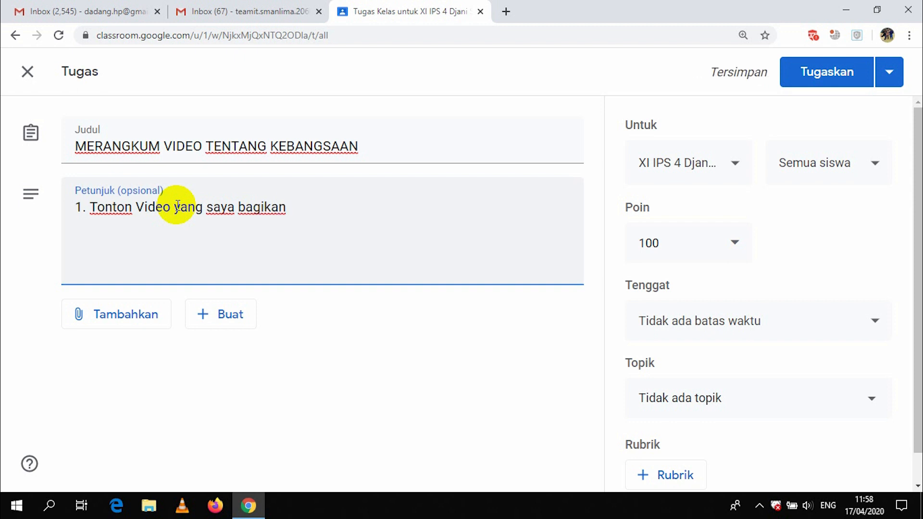
{"action": "type", "text": "2. Buat"}
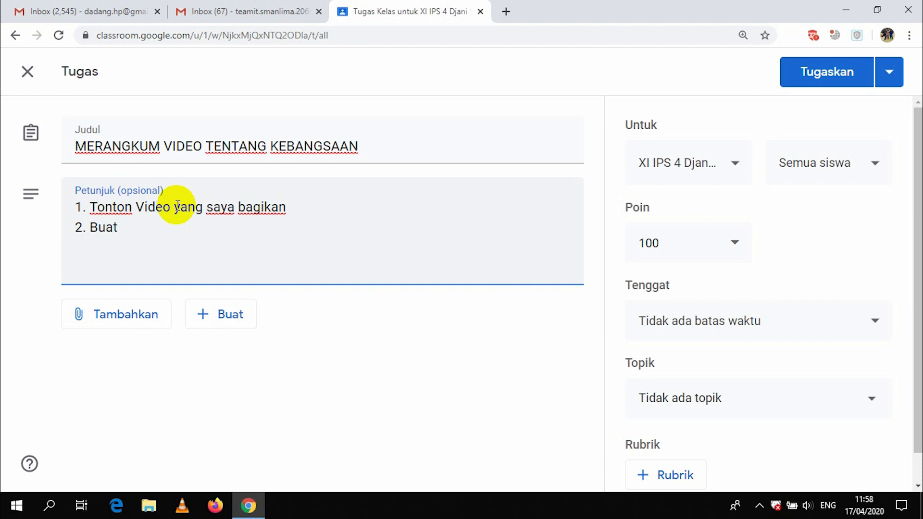
{"action": "type", "text": "lah rangkuma"}
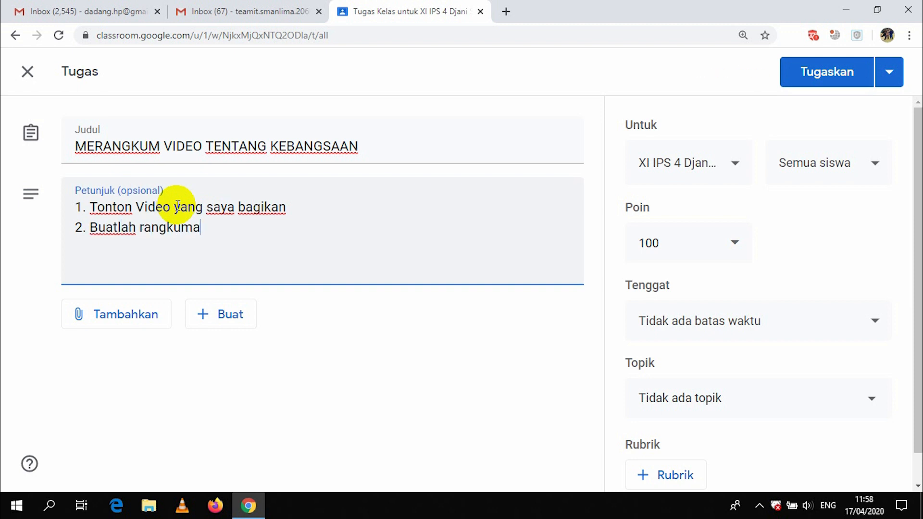
{"action": "type", "text": "n untu"}
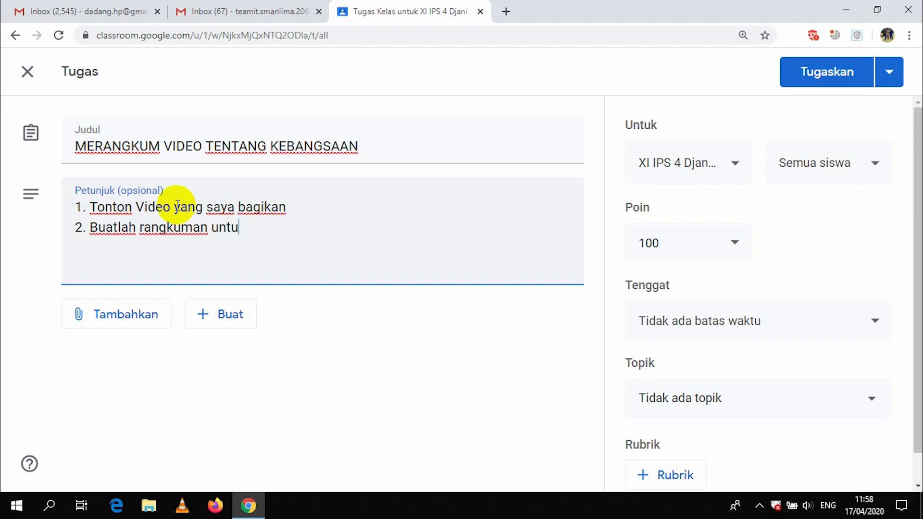
{"action": "type", "text": "k video yang "}
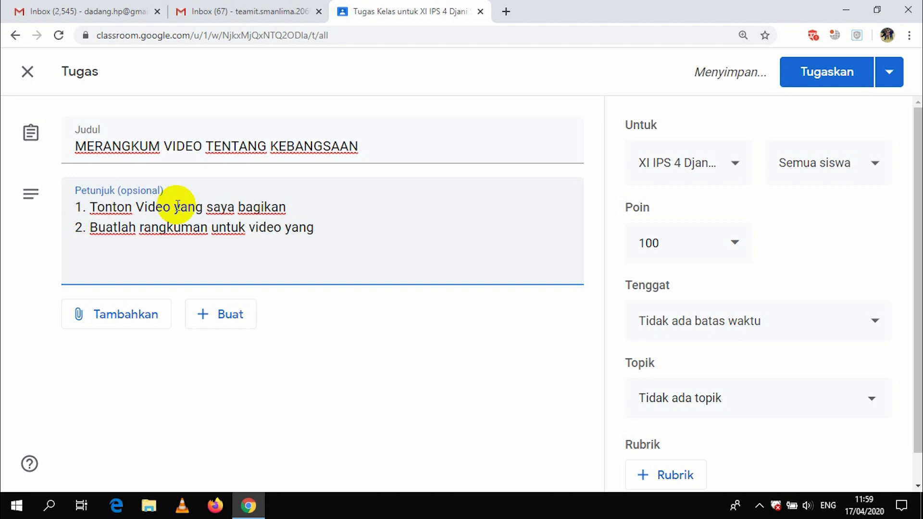
{"action": "type", "text": "Anda "}
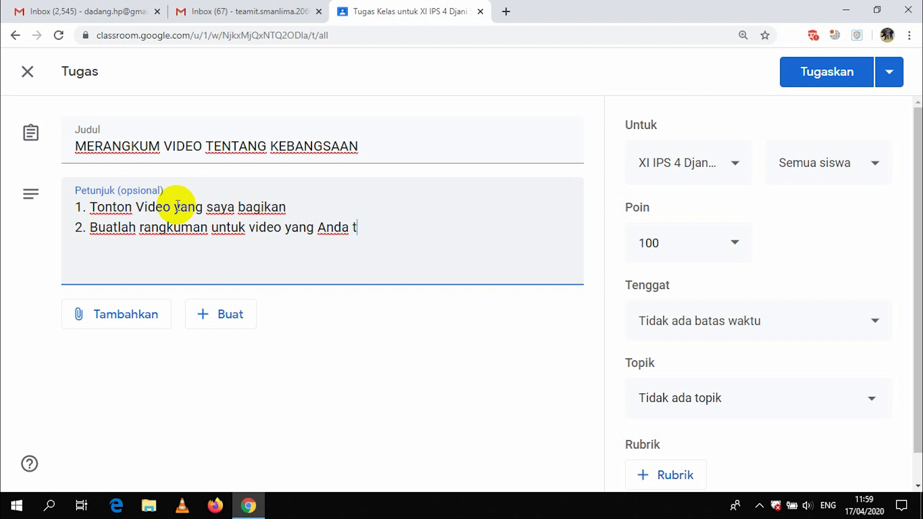
{"action": "type", "text": "tonton tsb"}
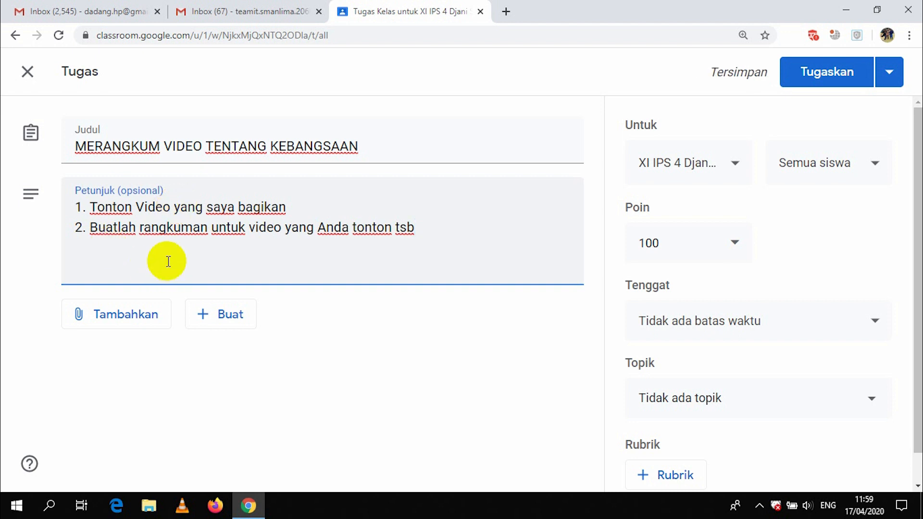
View the assignment's attachment options, open YouTube in a new browser tab and search for "kebangsaan indonesia".
{"action": "left_click", "coordinate": [112, 318]}
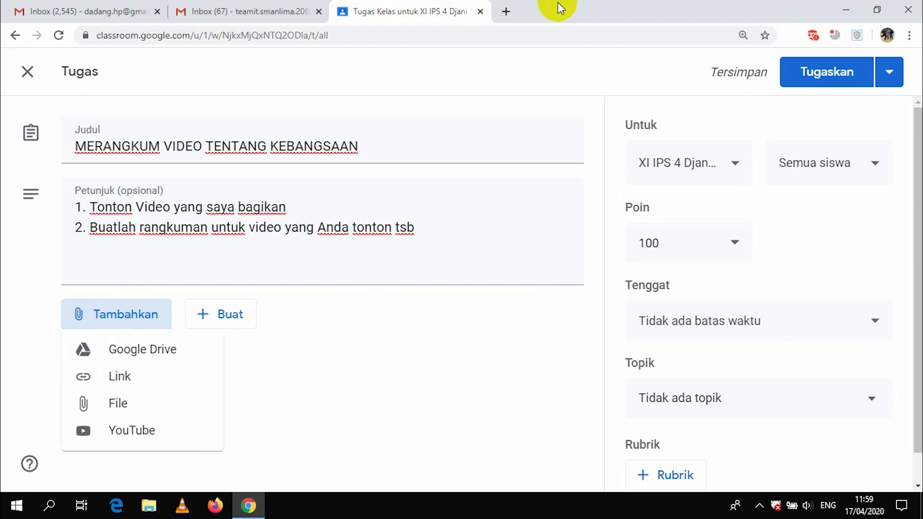
{"action": "left_click", "coordinate": [509, 10]}
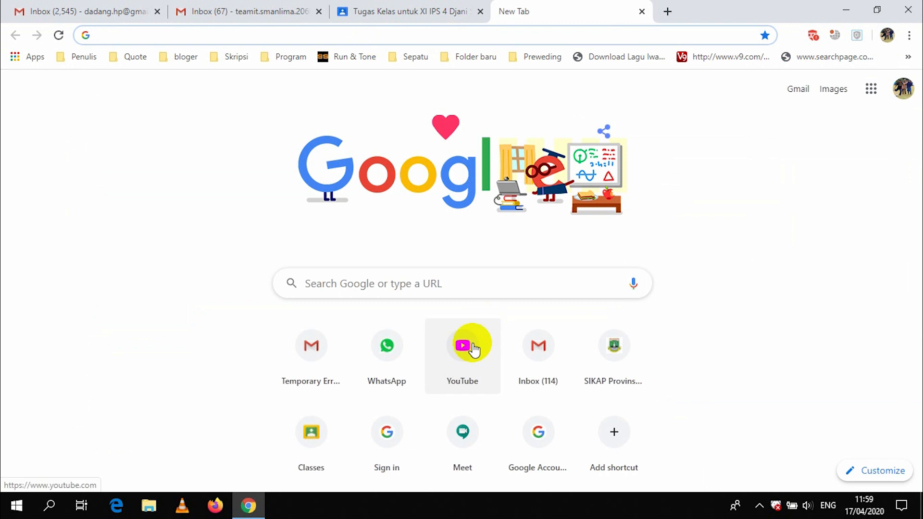
{"action": "left_click", "coordinate": [467, 352]}
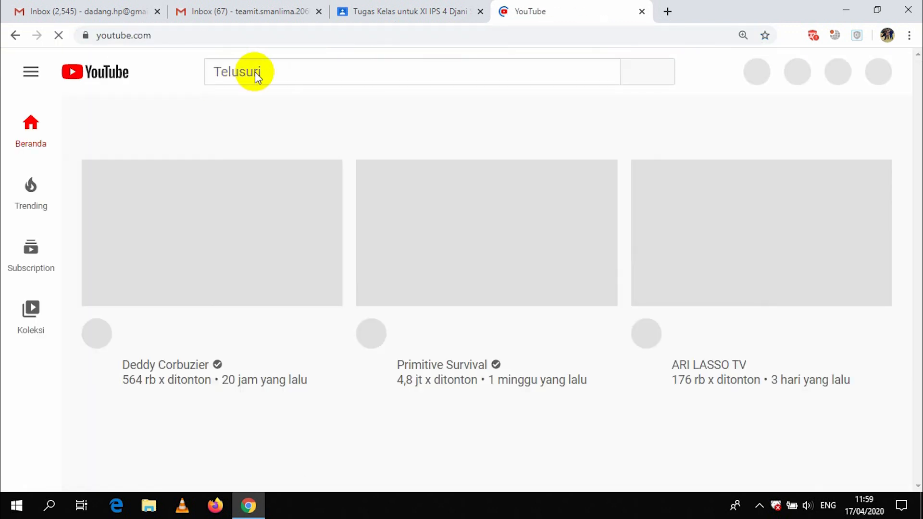
{"action": "left_click", "coordinate": [255, 71]}
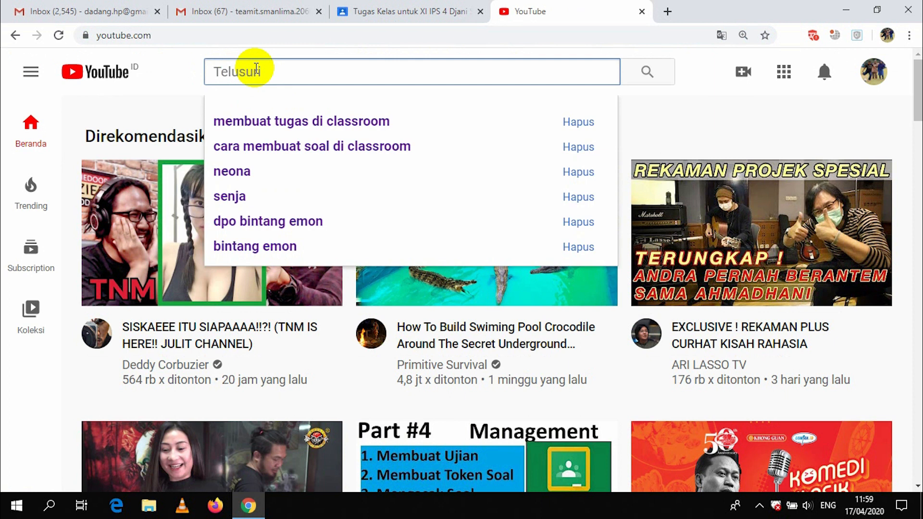
{"action": "type", "text": "Kebangsa"}
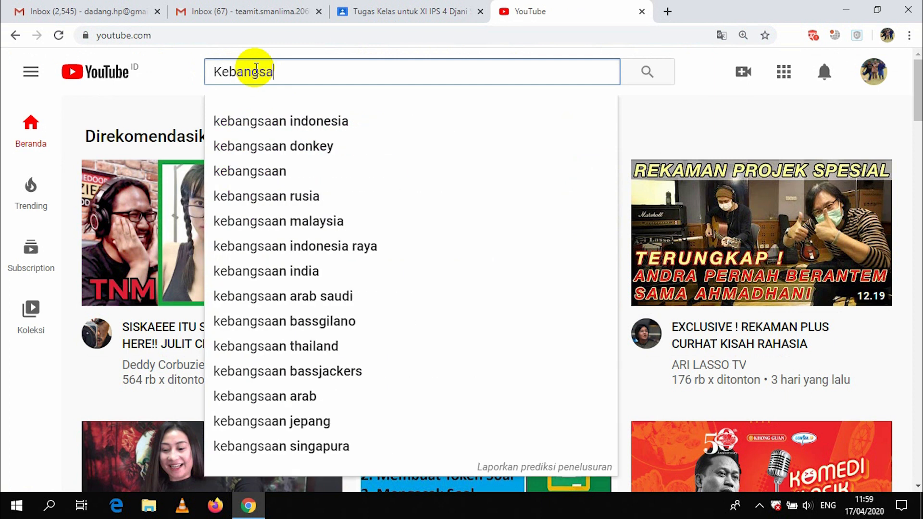
{"action": "type", "text": "an"}
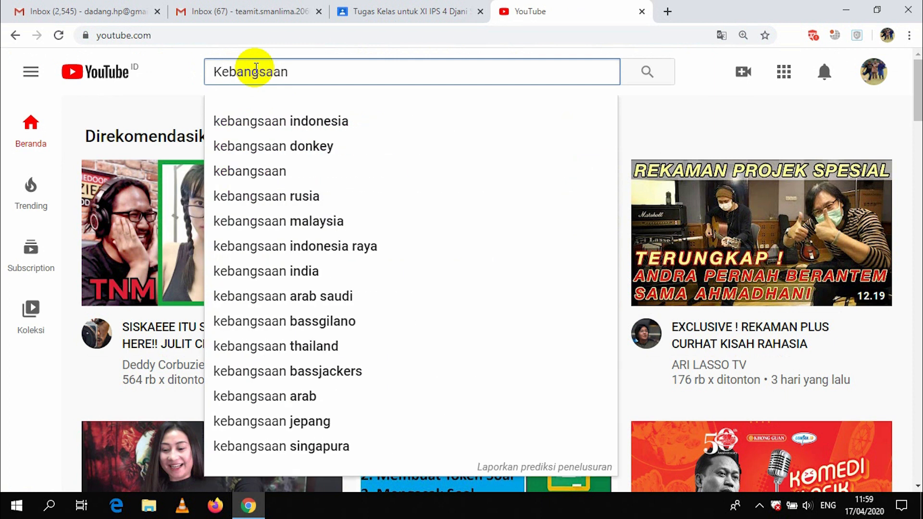
{"action": "left_click", "coordinate": [305, 122]}
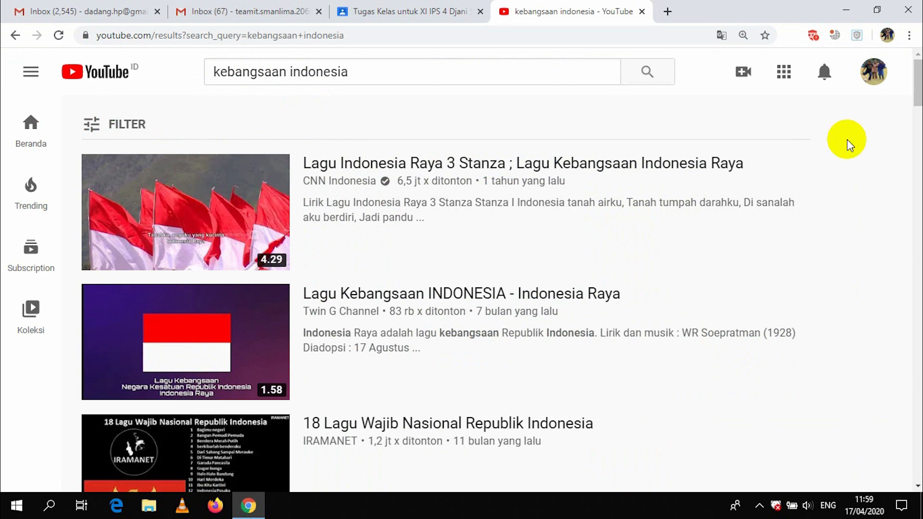
Open the YouTube video "Indonesia Raya with Intro and Text" from the search results, pause it and copy its URL.
{"action": "left_click_drag", "start_coordinate": [920, 95], "coordinate": [918, 159]}
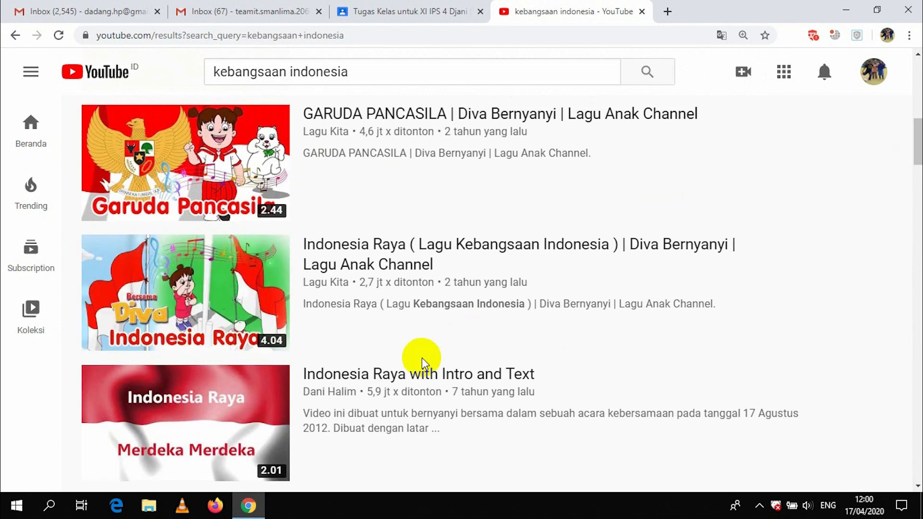
{"action": "mouse_move", "coordinate": [457, 373]}
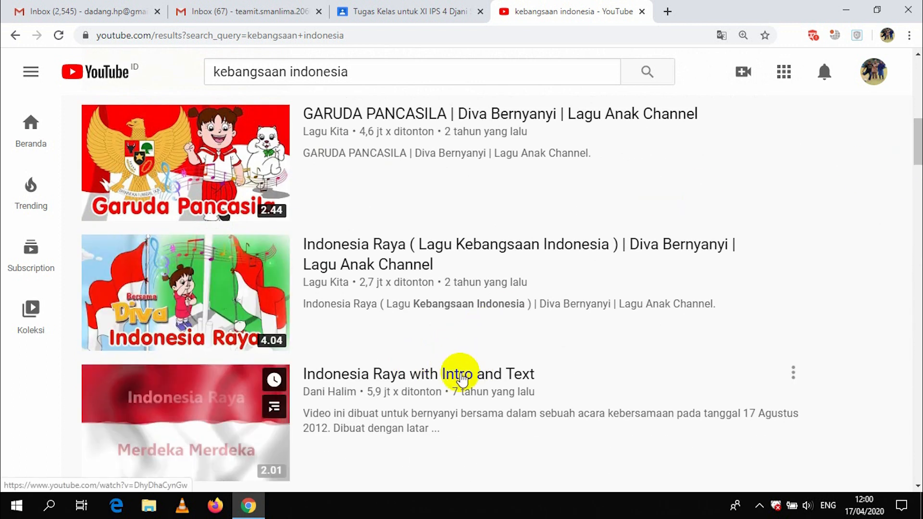
{"action": "left_click", "coordinate": [425, 380]}
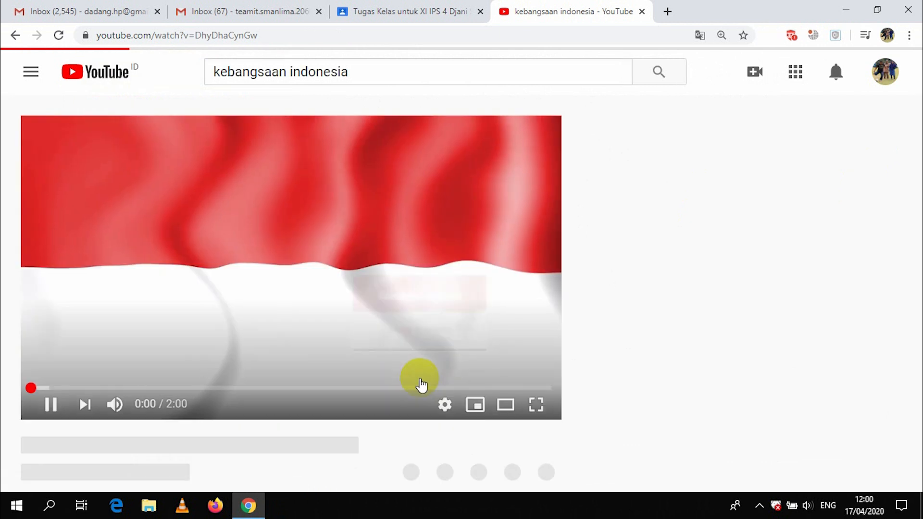
{"action": "left_click", "coordinate": [190, 313]}
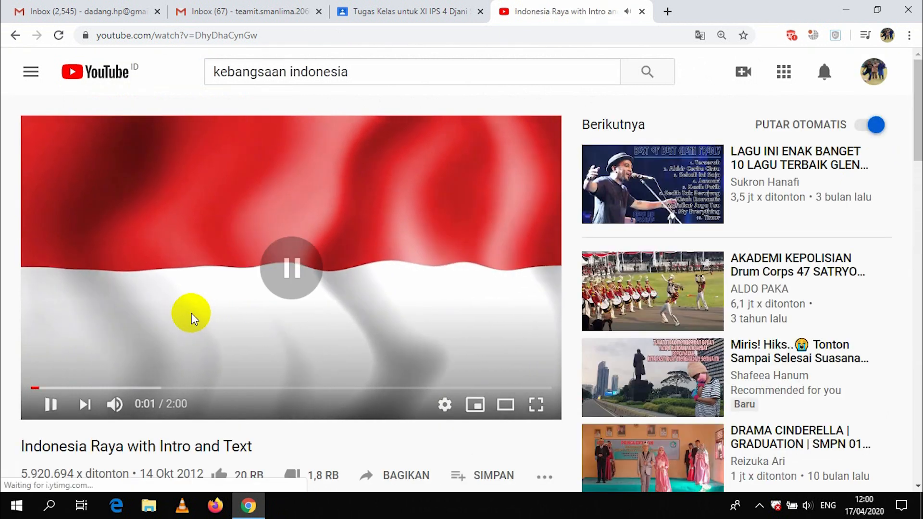
{"action": "left_click_drag", "start_coordinate": [262, 35], "coordinate": [82, 33]}
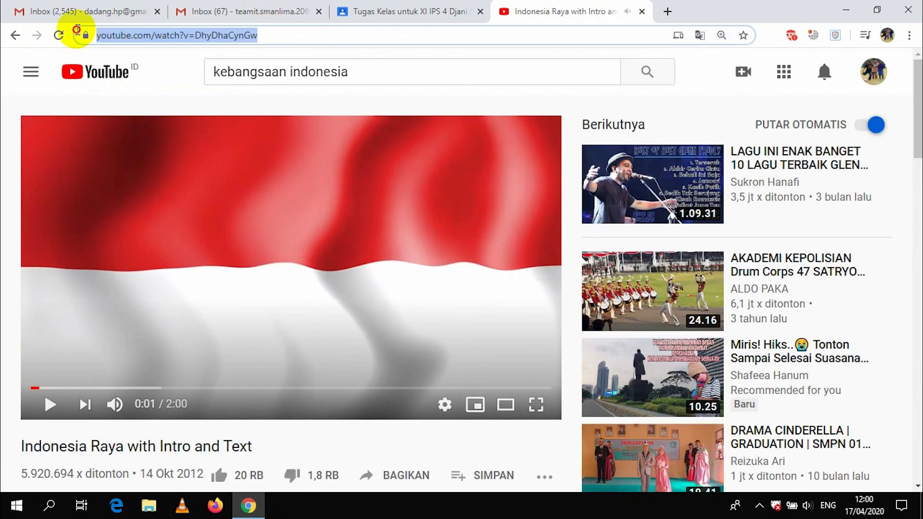
{"action": "right_click", "coordinate": [130, 38]}
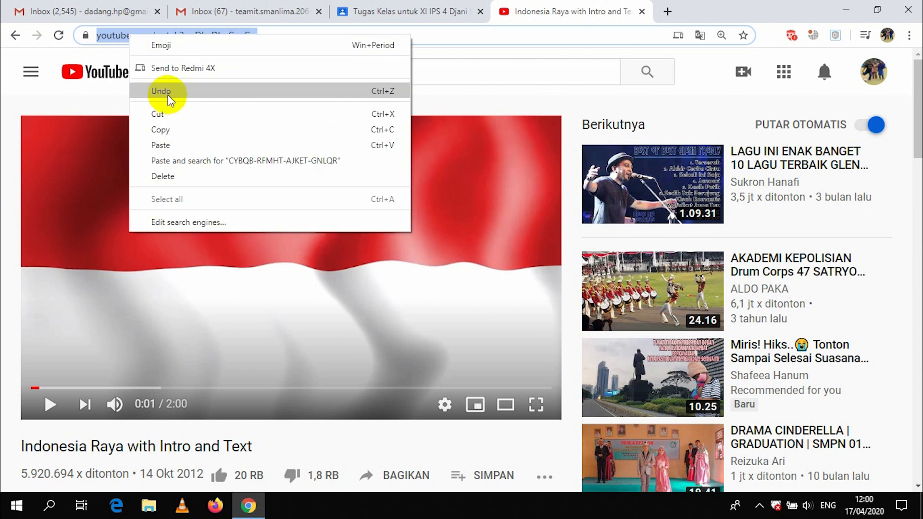
{"action": "left_click", "coordinate": [169, 126]}
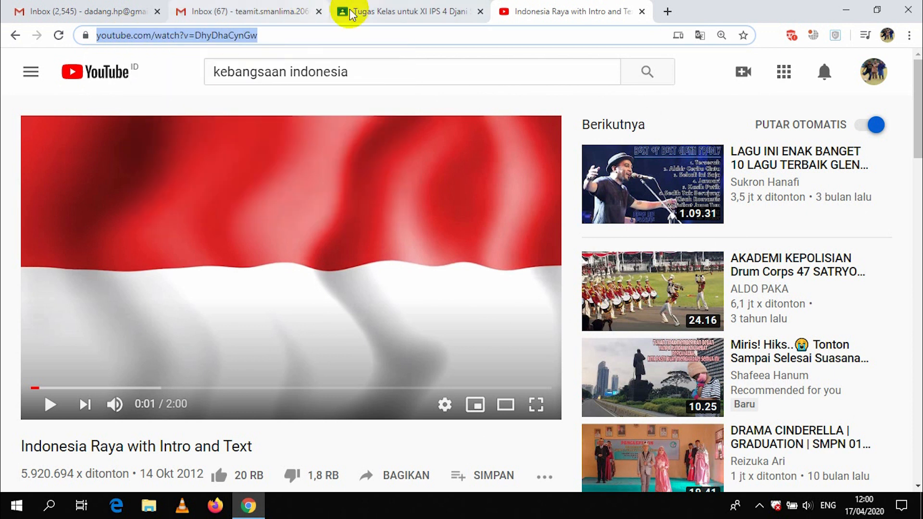
Return to the Classroom assignment, enter the copied video URL as a link attachment, and cancel without adding it.
{"action": "left_click", "coordinate": [381, 12]}
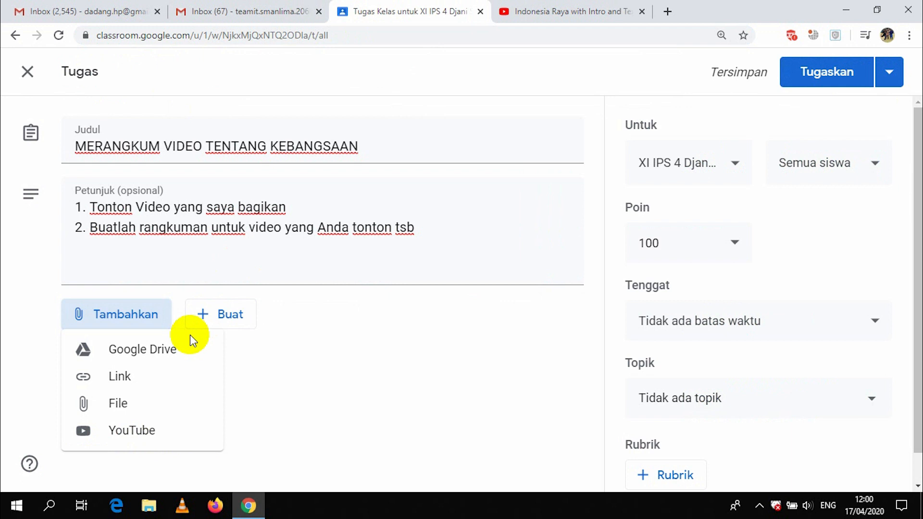
{"action": "left_click", "coordinate": [127, 379]}
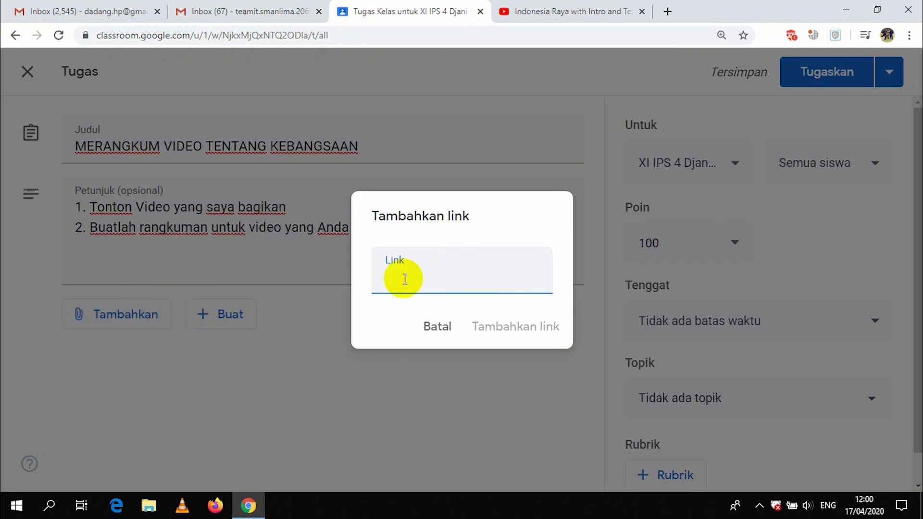
{"action": "right_click", "coordinate": [404, 279]}
{"action": "left_click", "coordinate": [447, 383]}
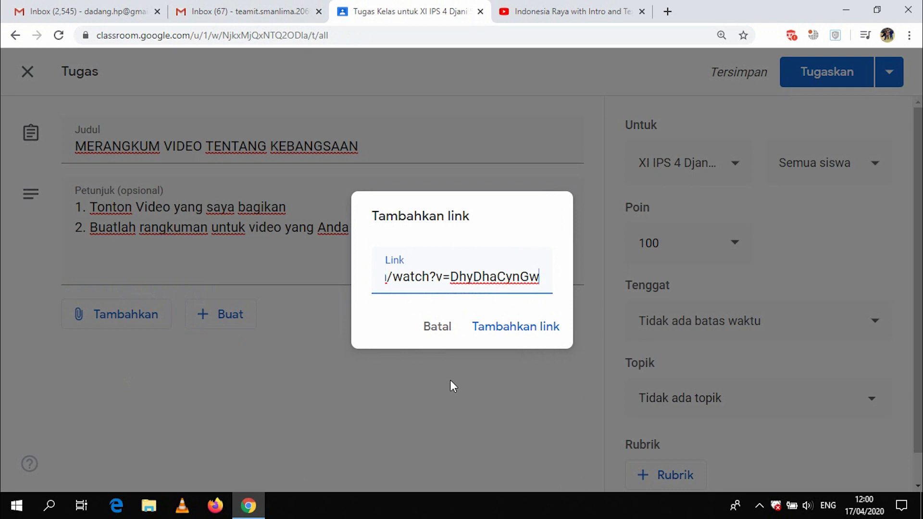
{"action": "left_click", "coordinate": [501, 337]}
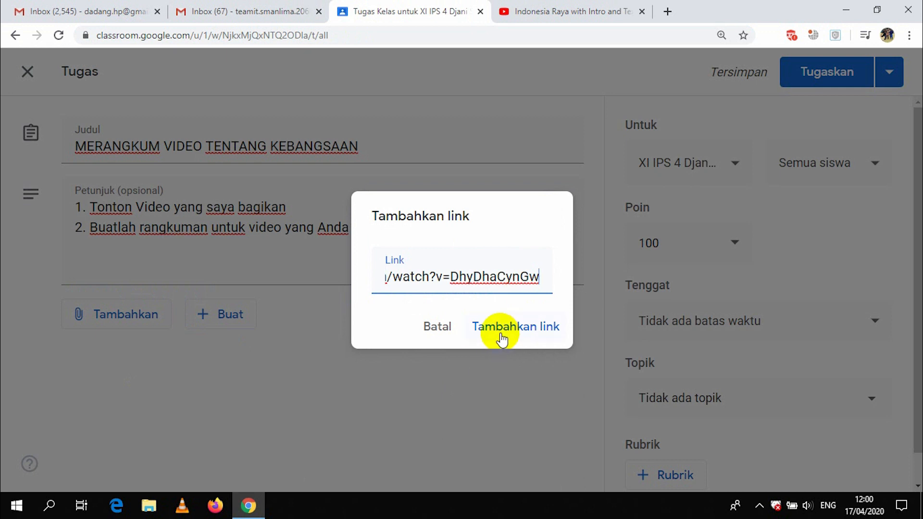
{"action": "left_click", "coordinate": [427, 329]}
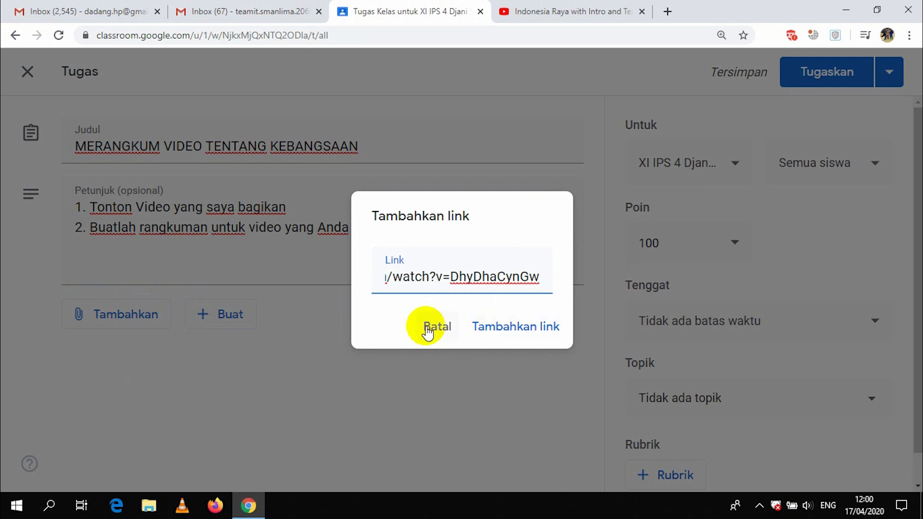
{"action": "left_click", "coordinate": [427, 329]}
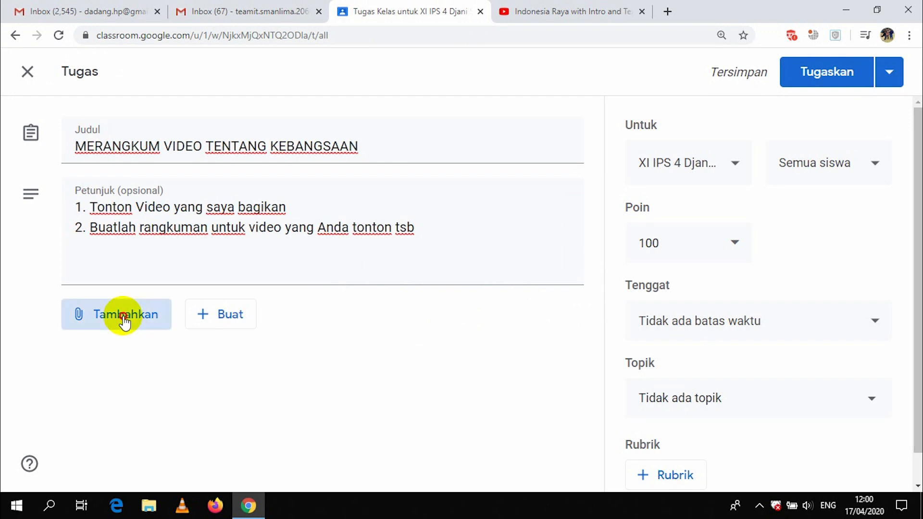
Start attaching a YouTube video to the assignment and search for "sejarah bangsa Indonesia".
{"action": "left_click", "coordinate": [124, 317]}
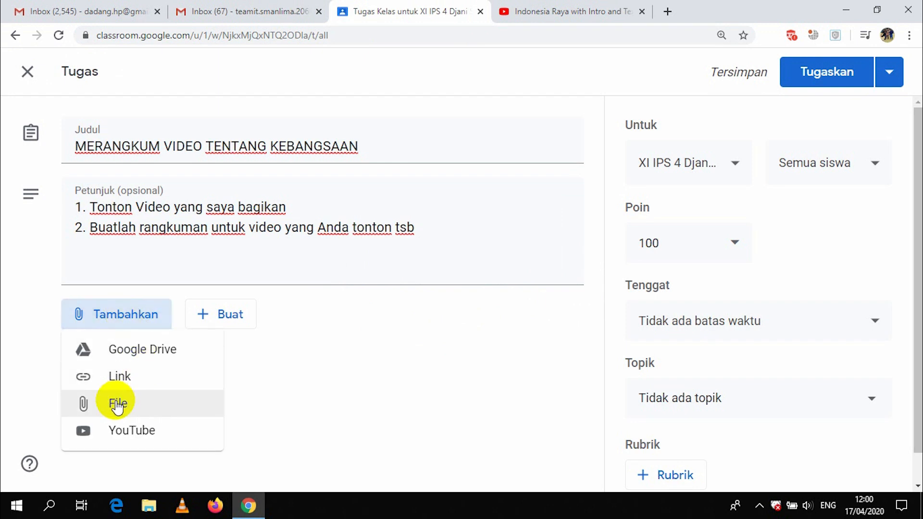
{"action": "left_click", "coordinate": [598, 9]}
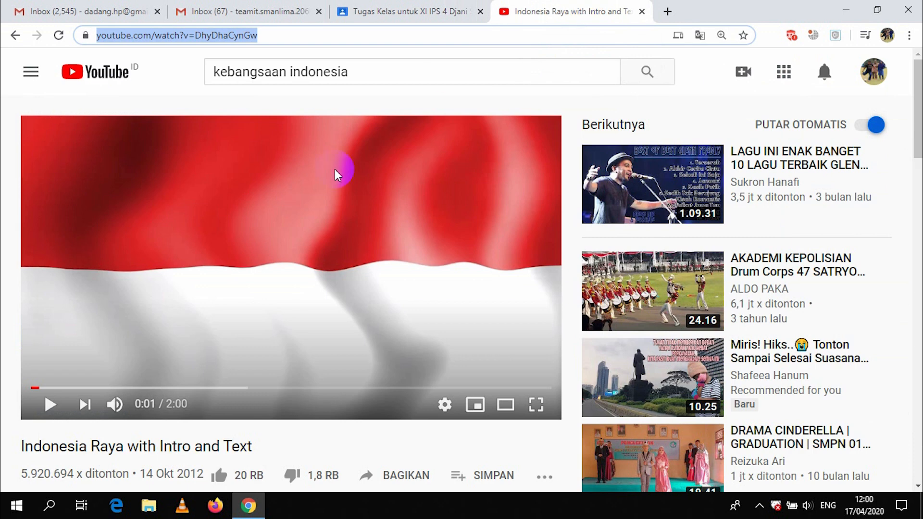
{"action": "left_click", "coordinate": [402, 14]}
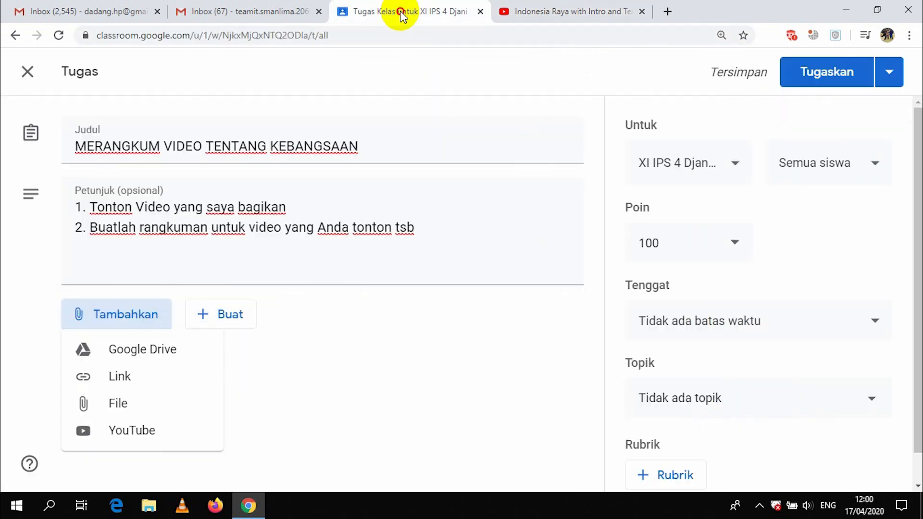
{"action": "left_click", "coordinate": [150, 435]}
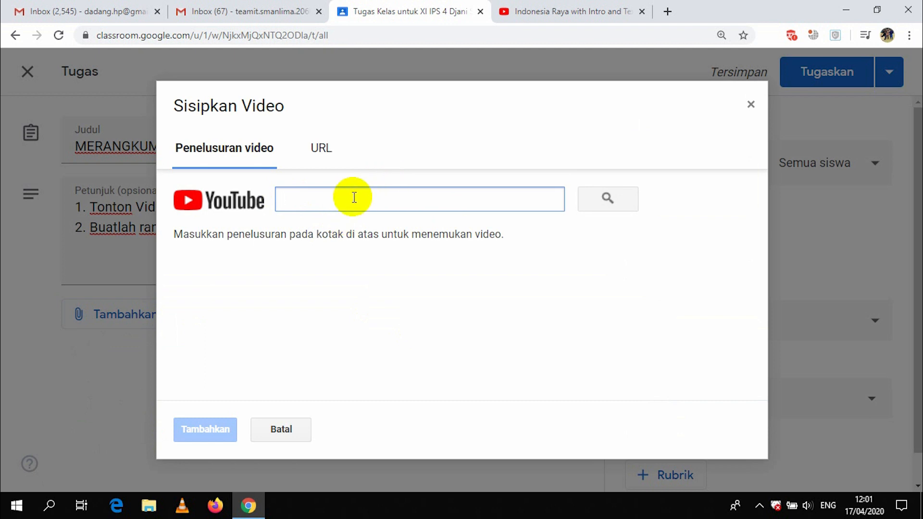
{"action": "type", "text": "se"}
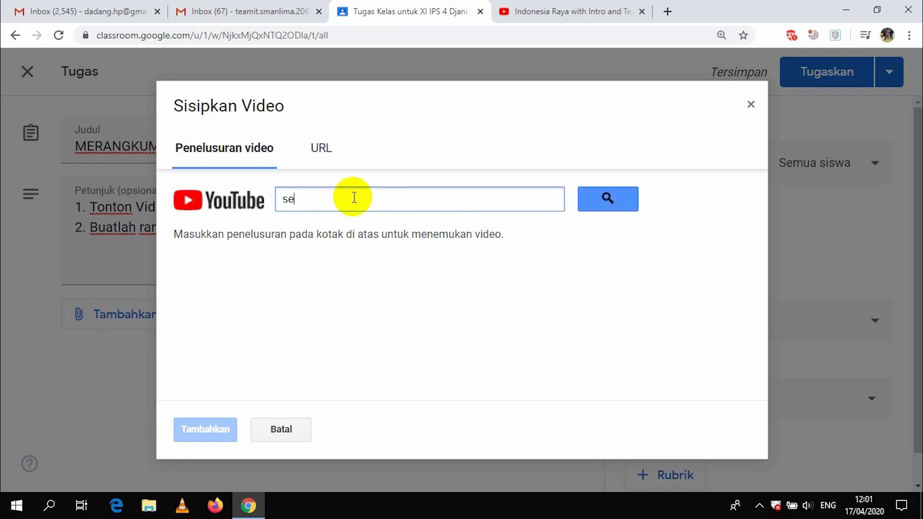
{"action": "type", "text": "jarah "}
{"action": "type", "text": "kebangsaa"}
{"action": "type", "text": "bangsa "}
{"action": "type", "text": "Indonesia"}
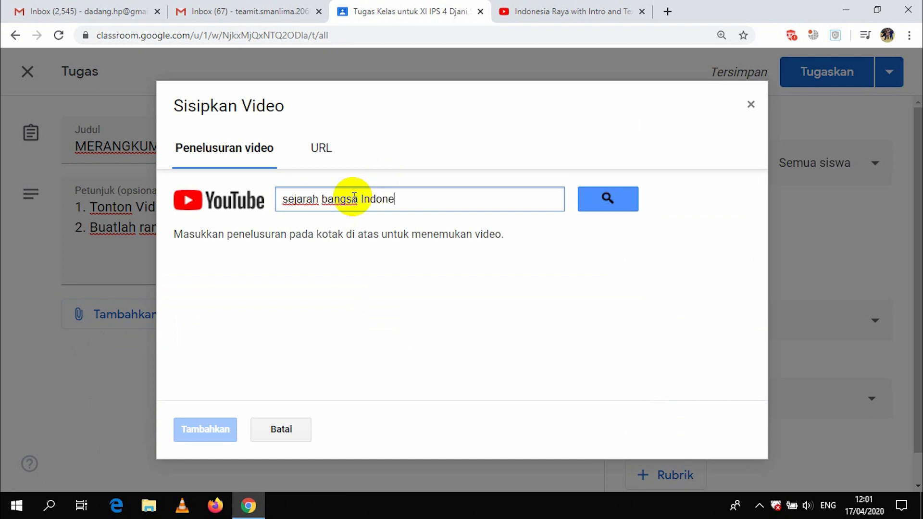
{"action": "left_click", "coordinate": [624, 194]}
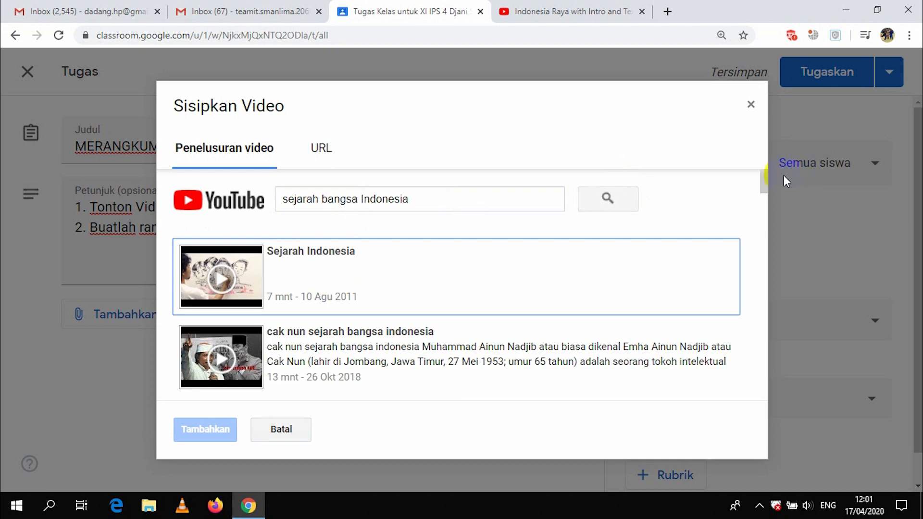
Attach the video "Nenek Moyang Bangsa Nusantara bukan berasal dari Yunnan" from the search results to the assignment.
{"action": "left_click_drag", "start_coordinate": [766, 180], "coordinate": [765, 199]}
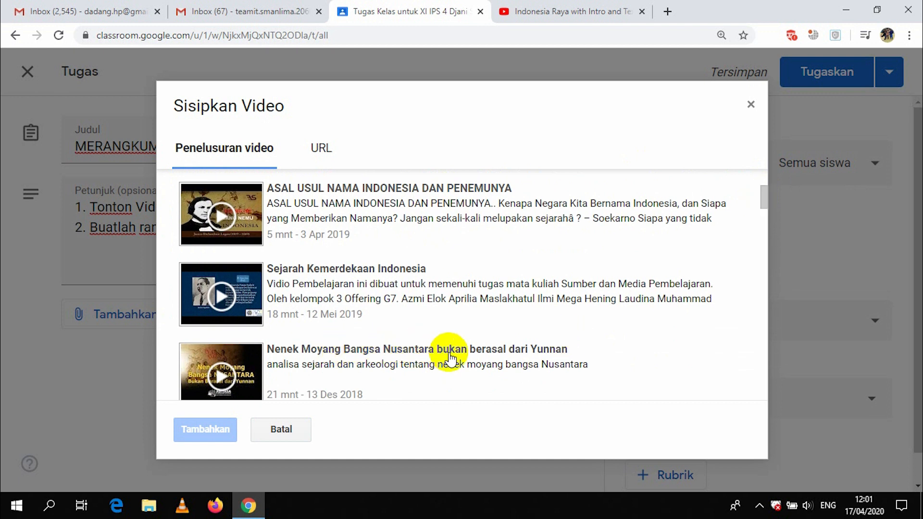
{"action": "left_click", "coordinate": [415, 355]}
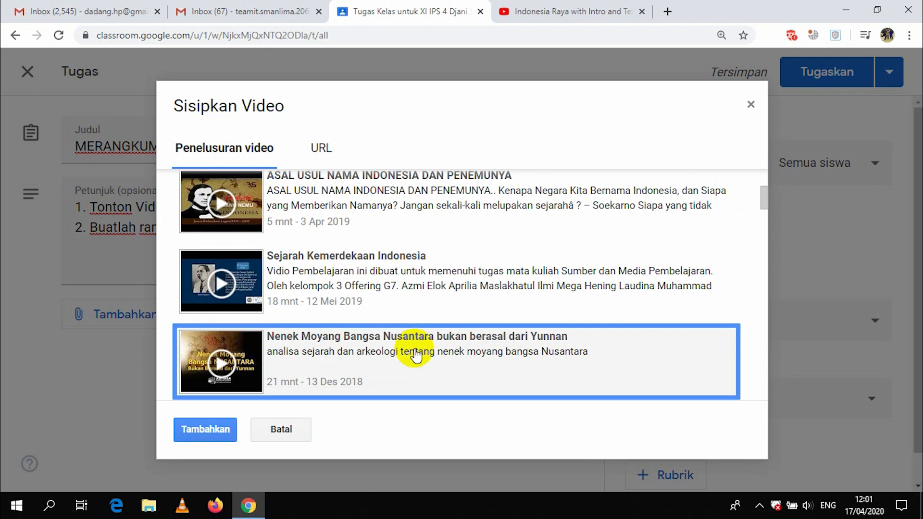
{"action": "left_click", "coordinate": [201, 431]}
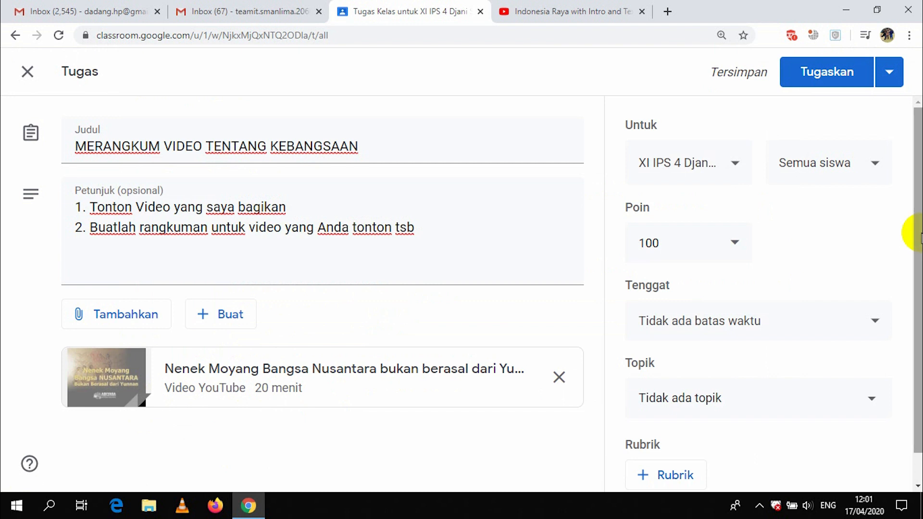
View the assignment's options for creating a new attachment and close them without creating anything.
{"action": "scroll", "coordinate": [917, 243], "scroll_direction": "down", "scroll_amount": 1}
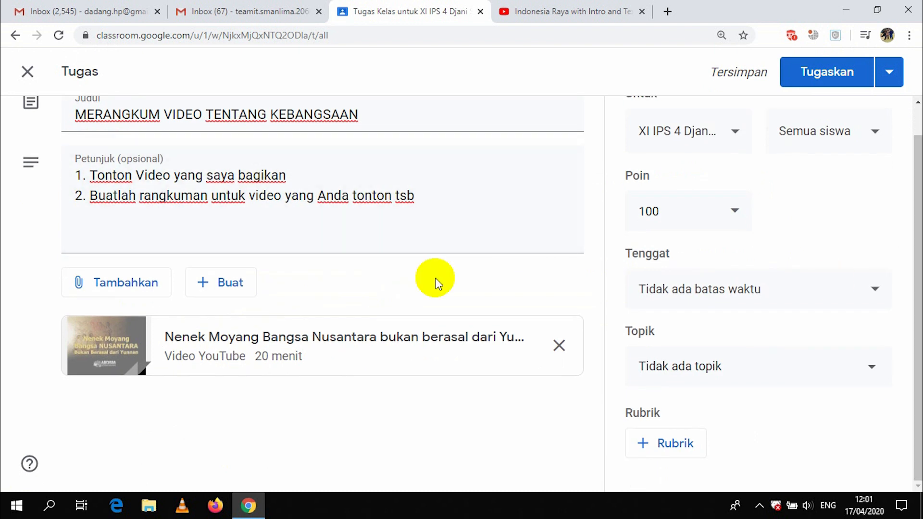
{"action": "left_click", "coordinate": [200, 283]}
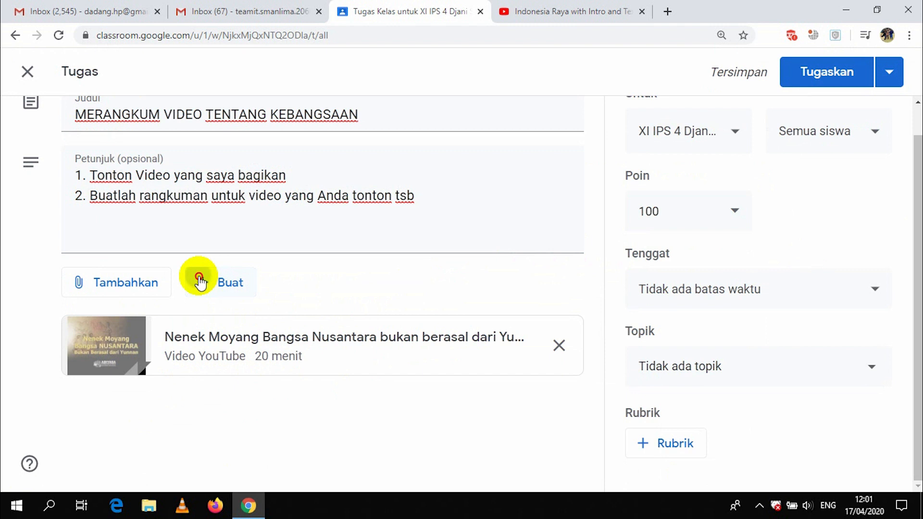
{"action": "left_click", "coordinate": [140, 406]}
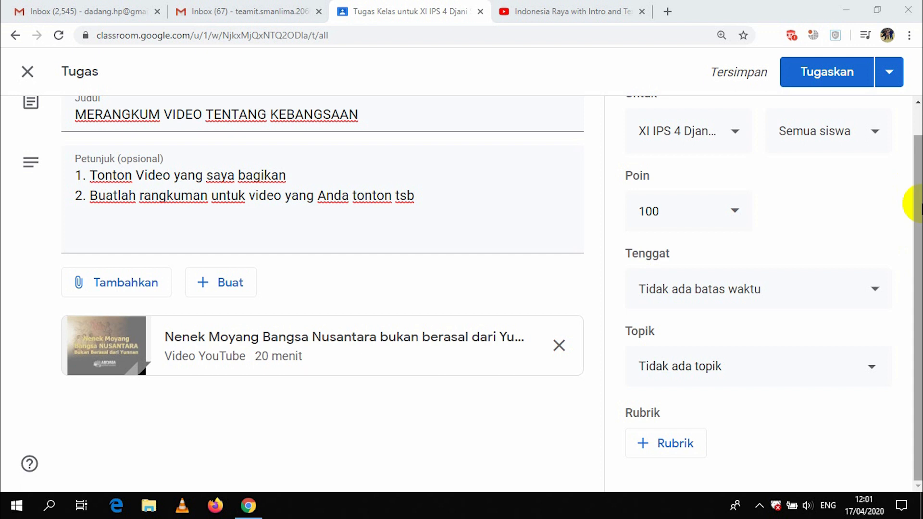
{"action": "left_click_drag", "start_coordinate": [918, 174], "coordinate": [921, 144]}
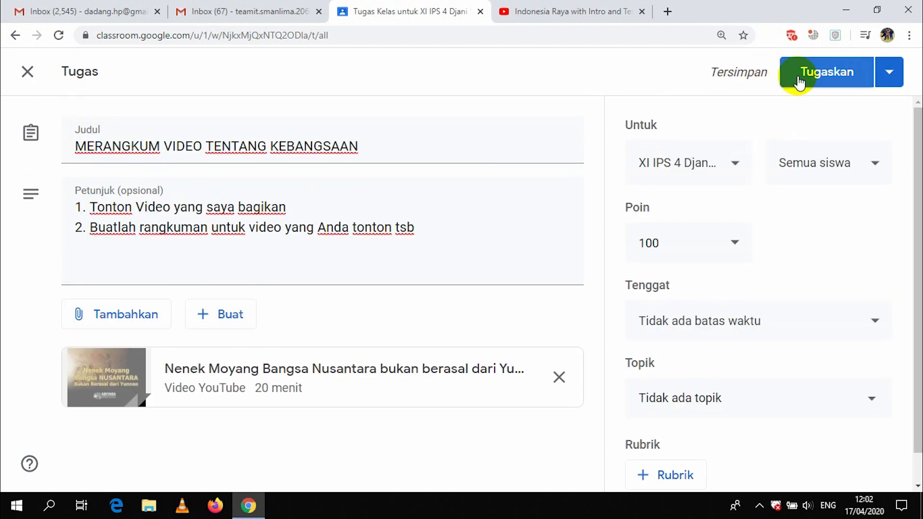
Schedule the assignment for 19 Apr 2020 at 08.00.
{"action": "left_click", "coordinate": [889, 74]}
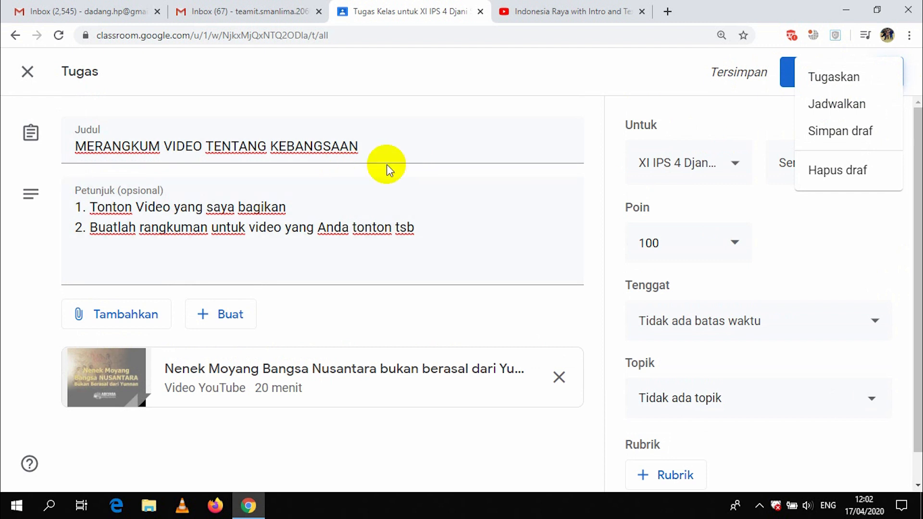
{"action": "left_click", "coordinate": [825, 106]}
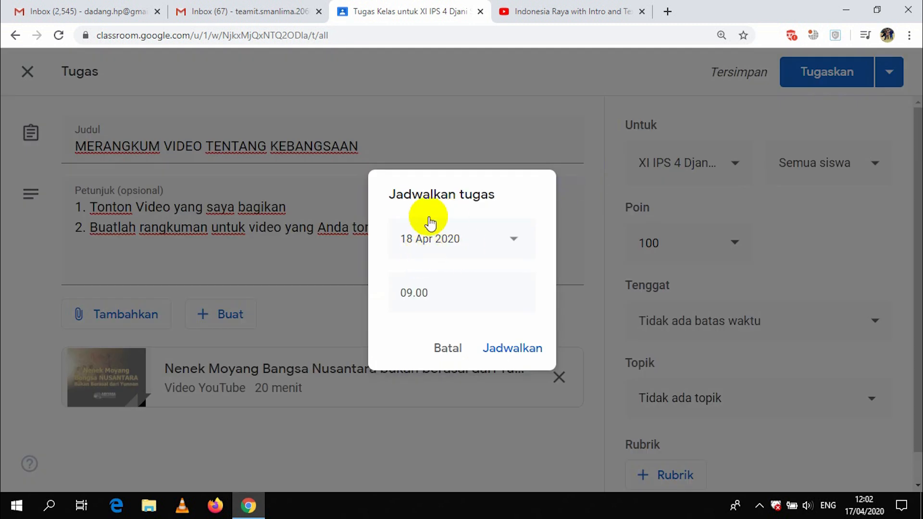
{"action": "left_click", "coordinate": [496, 240]}
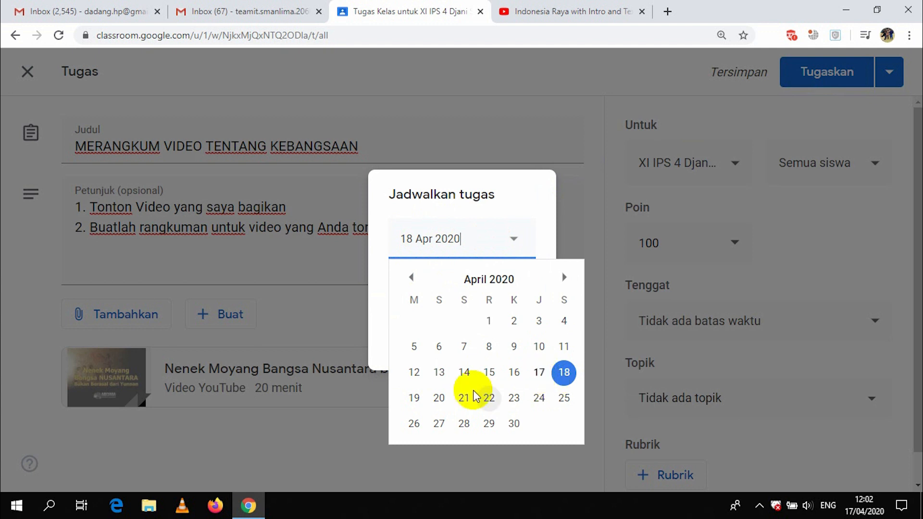
{"action": "left_click", "coordinate": [414, 406]}
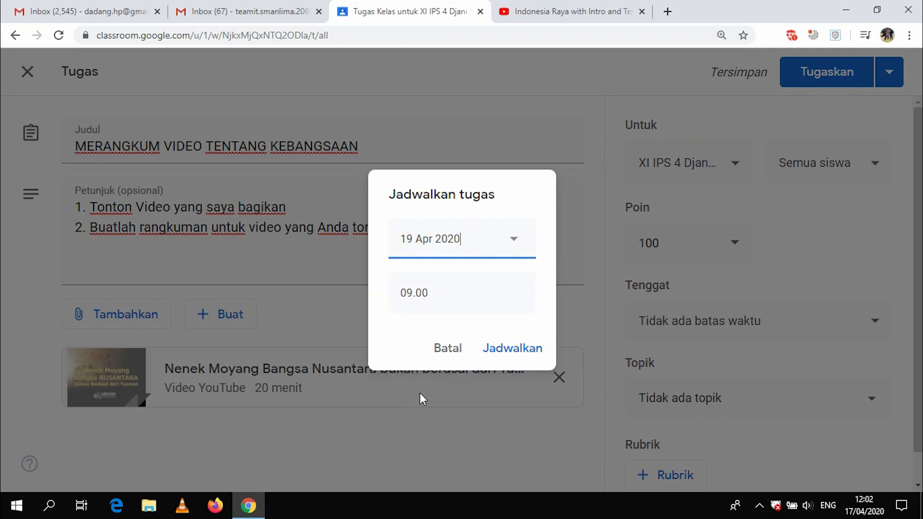
{"action": "left_click", "coordinate": [412, 291]}
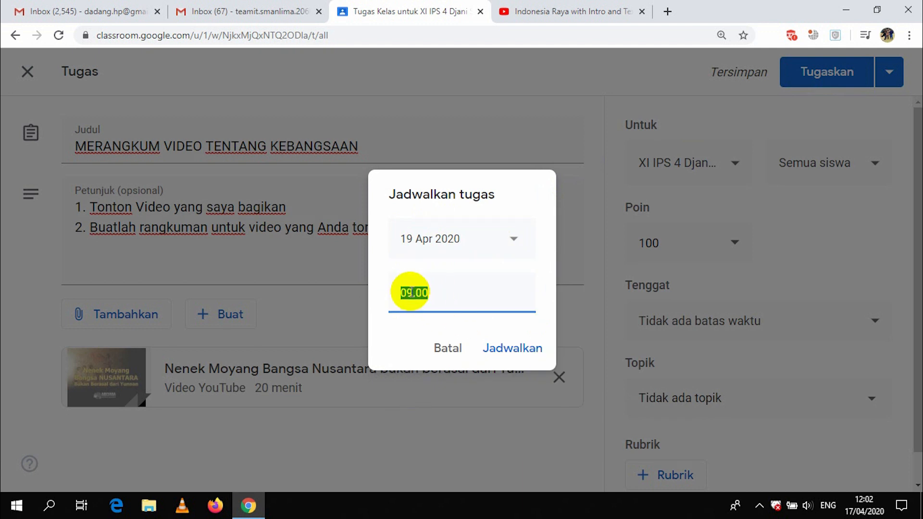
{"action": "left_click", "coordinate": [413, 292]}
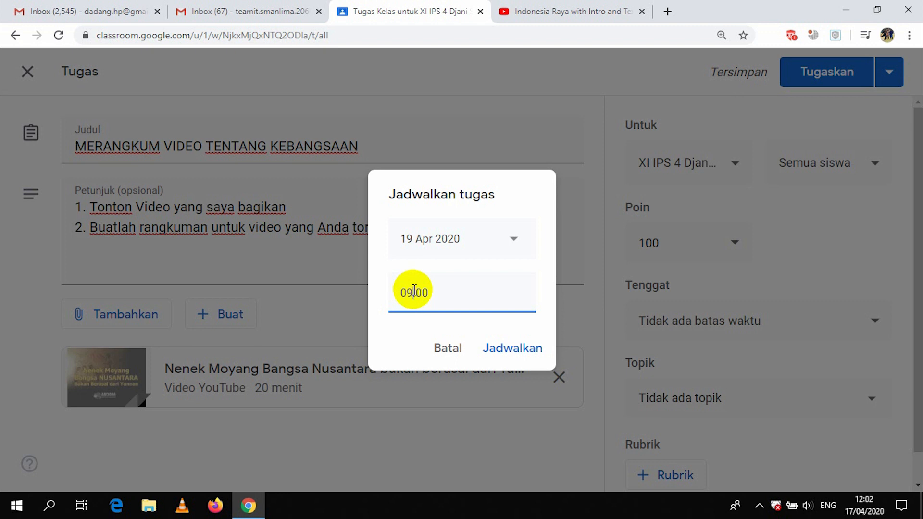
{"action": "key", "text": "BackSpace"}
{"action": "type", "text": "8"}
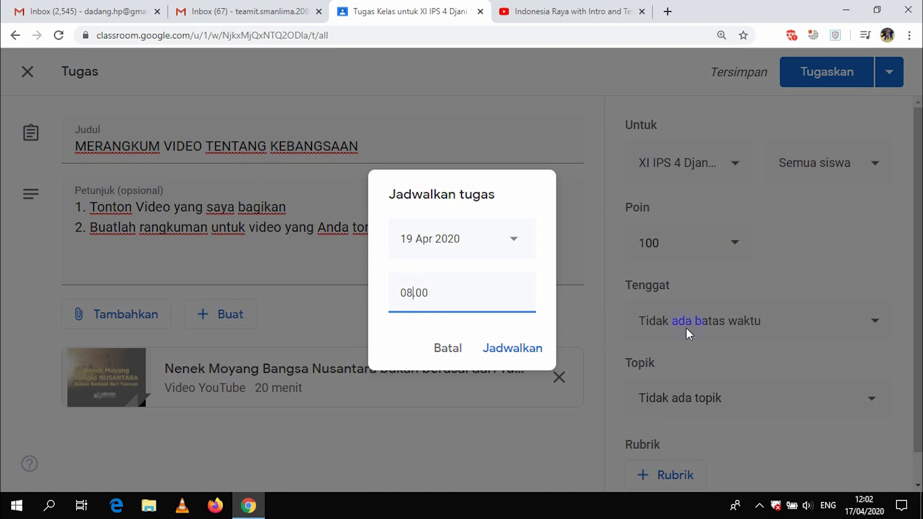
{"action": "left_click", "coordinate": [518, 348]}
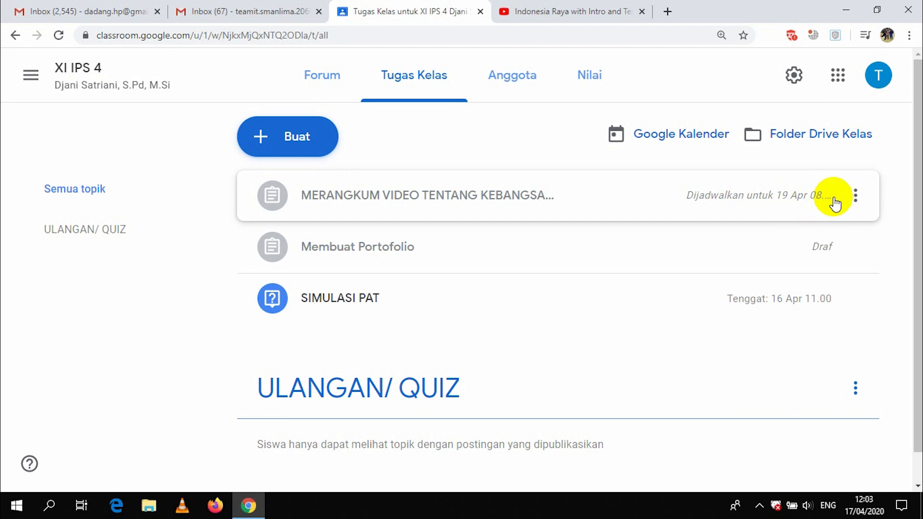
Edit the scheduled video-summary assignment, set its due date to 19 Apr 2020 at 17.00, and schedule it again.
{"action": "left_click", "coordinate": [859, 196]}
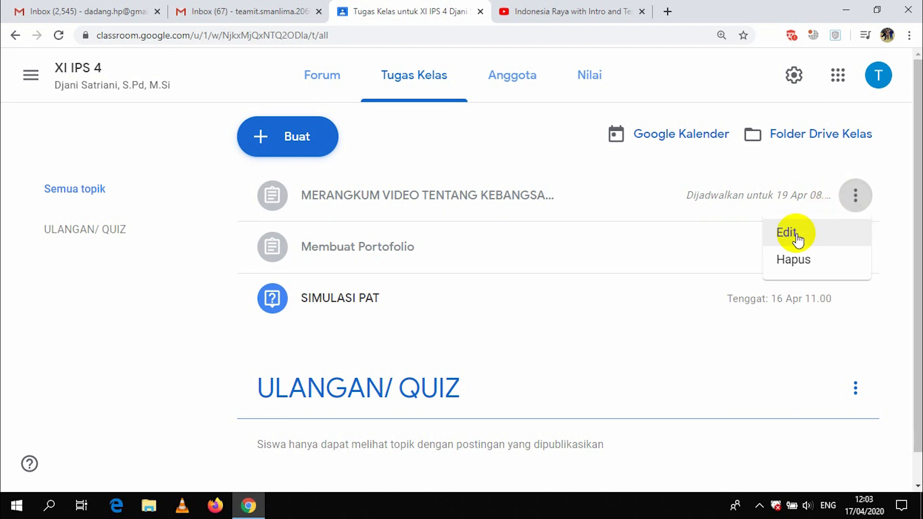
{"action": "left_click", "coordinate": [794, 236]}
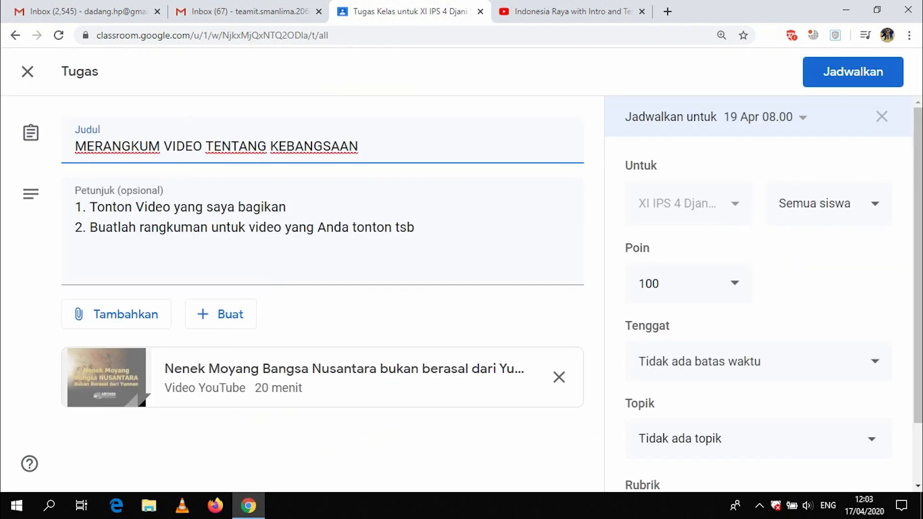
{"action": "left_click_drag", "start_coordinate": [919, 188], "coordinate": [911, 236]}
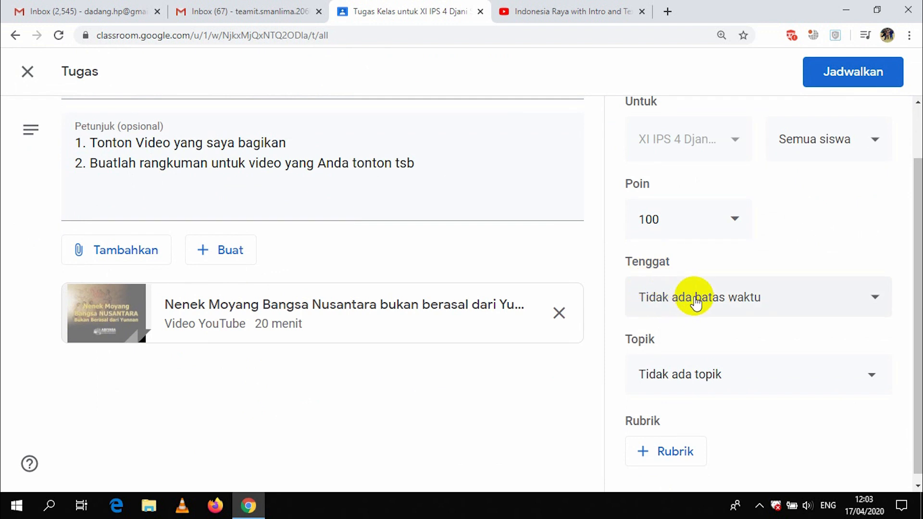
{"action": "left_click", "coordinate": [795, 296]}
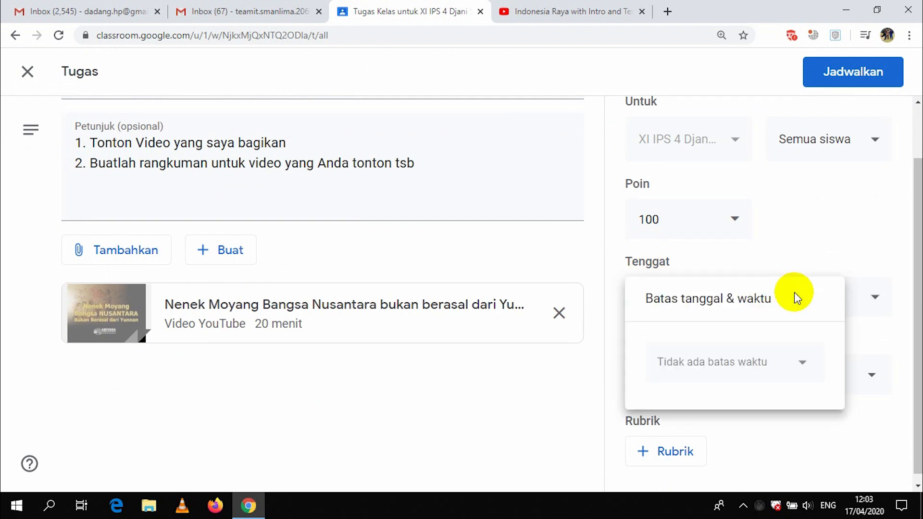
{"action": "left_click", "coordinate": [739, 358]}
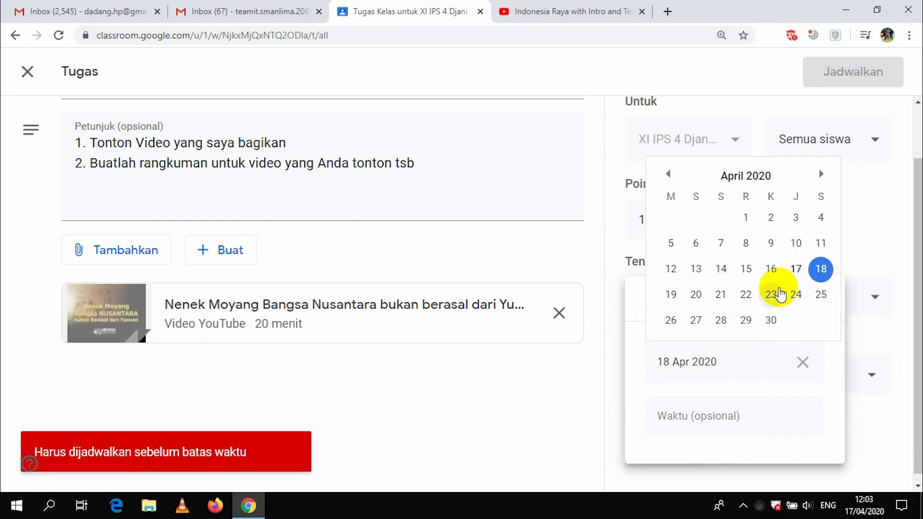
{"action": "left_click", "coordinate": [672, 296]}
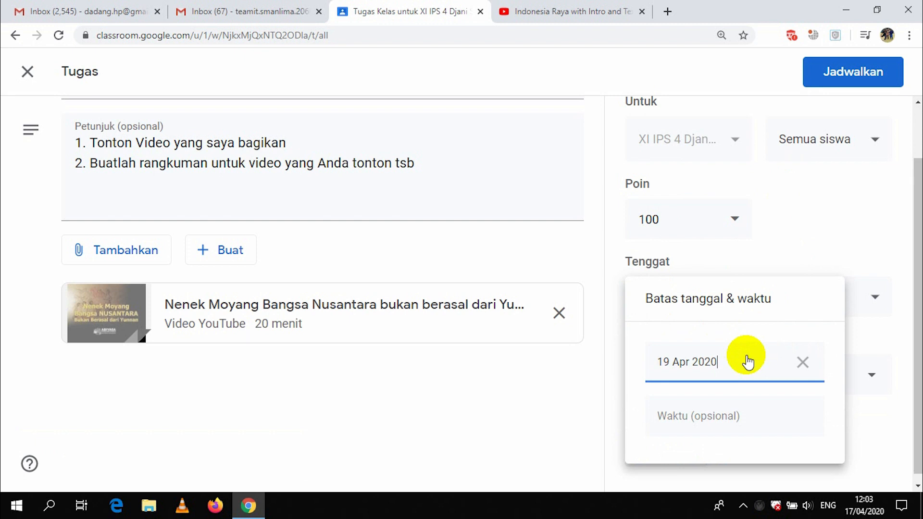
{"action": "left_click", "coordinate": [702, 418]}
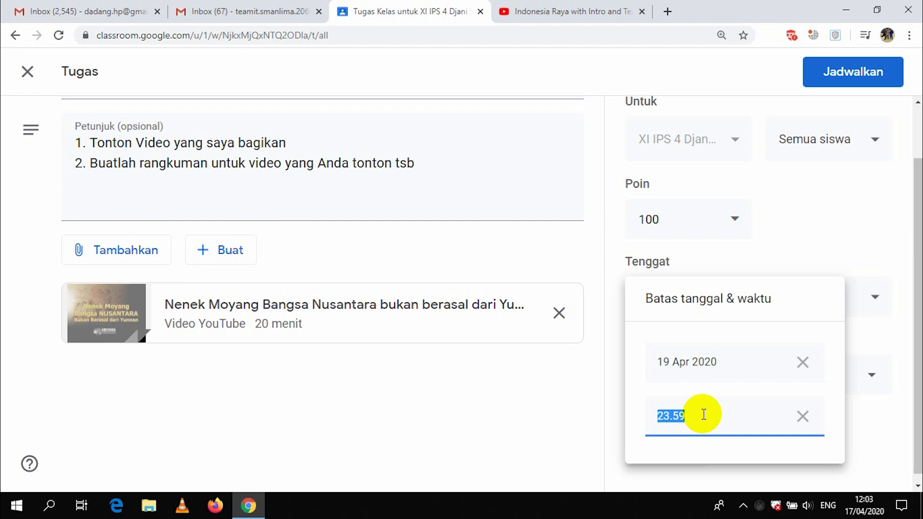
{"action": "type", "text": "17:00"}
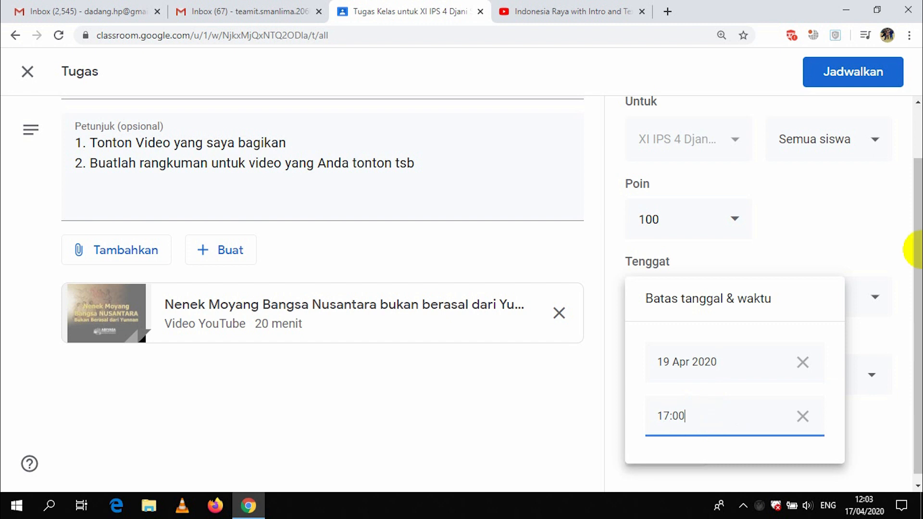
{"action": "left_click", "coordinate": [922, 250]}
{"action": "left_click", "coordinate": [600, 409]}
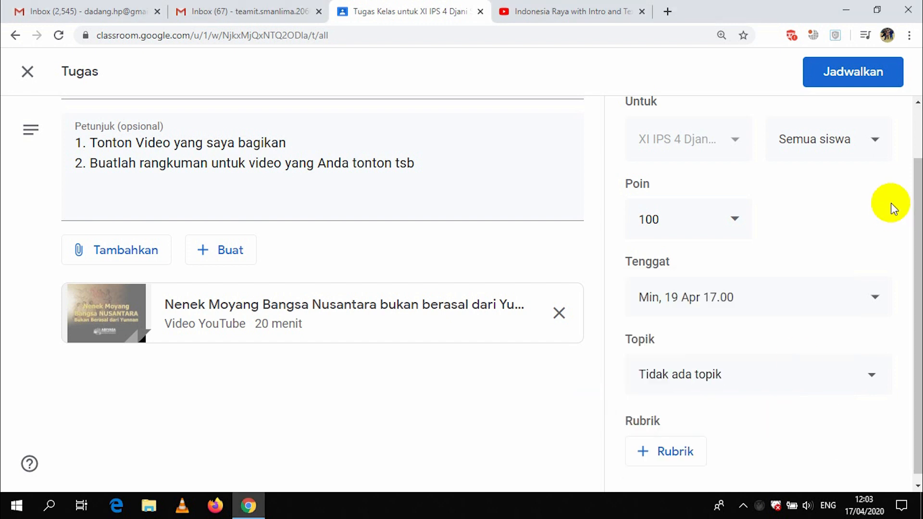
{"action": "left_click", "coordinate": [866, 75]}
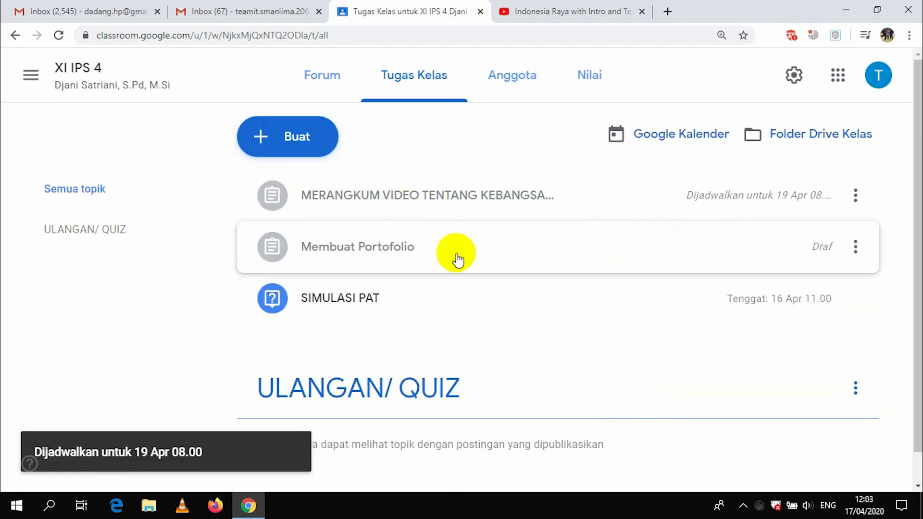
Create a new quiz assignment (Tugas kuis) in the class and title it "PKN".
{"action": "left_click", "coordinate": [857, 196]}
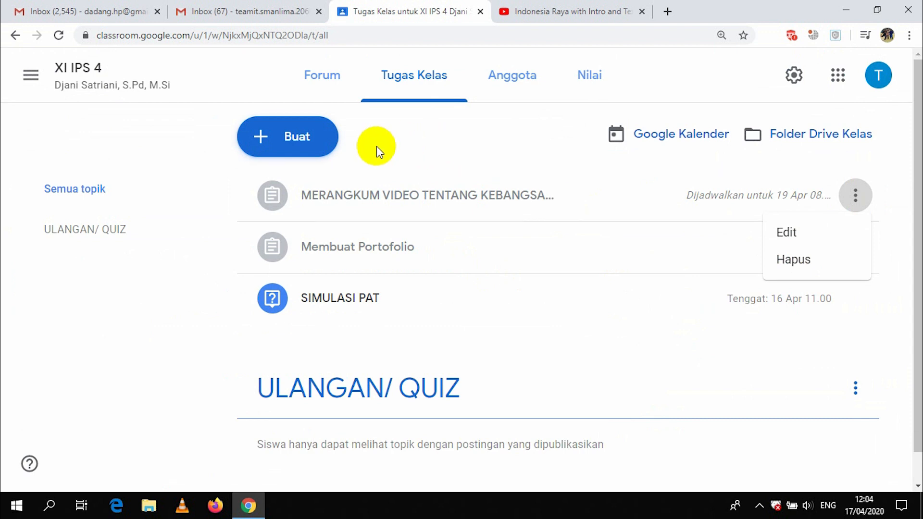
{"action": "left_click", "coordinate": [268, 146]}
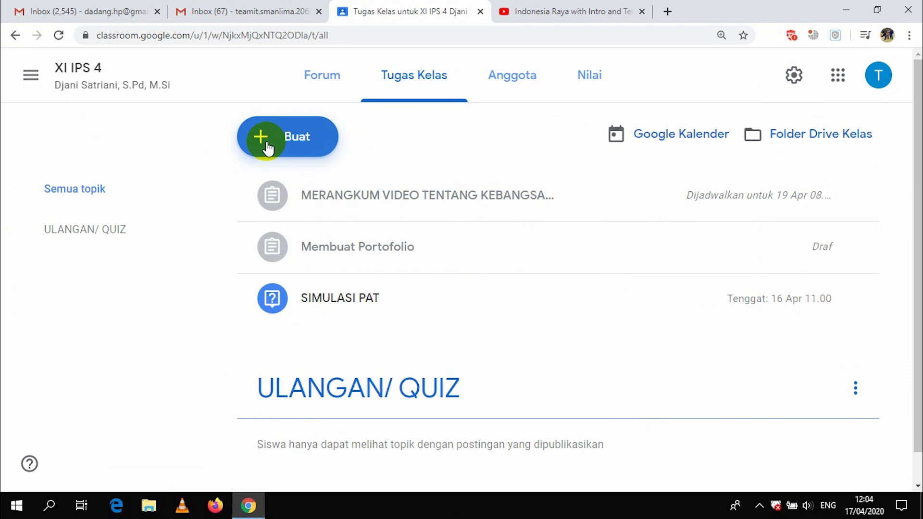
{"action": "left_click", "coordinate": [268, 147]}
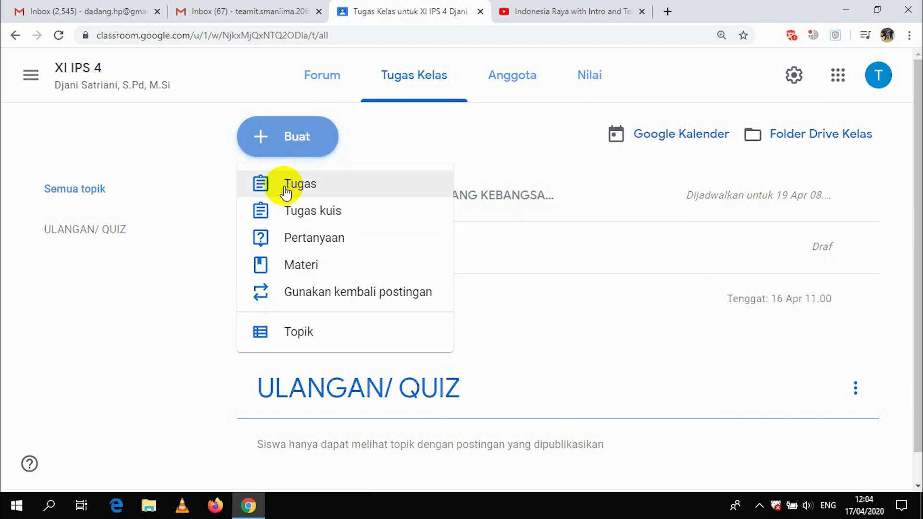
{"action": "left_click", "coordinate": [306, 215]}
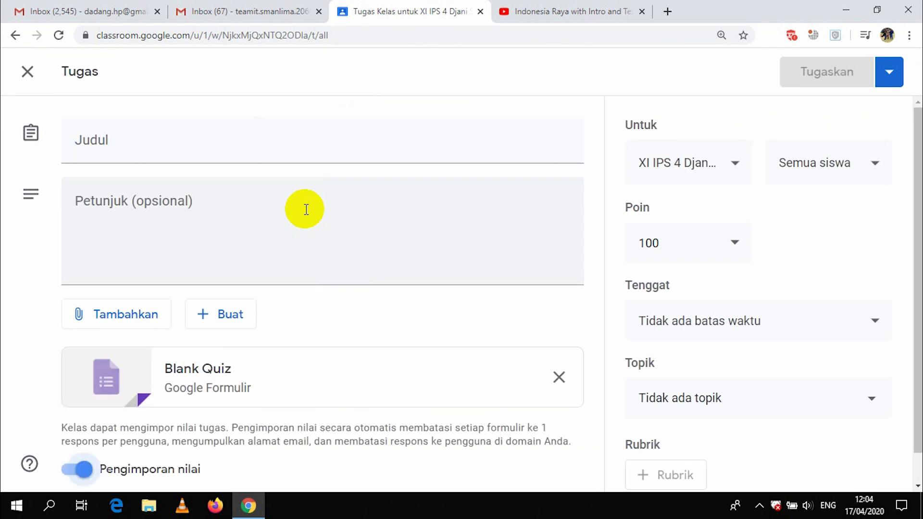
{"action": "left_click", "coordinate": [165, 150]}
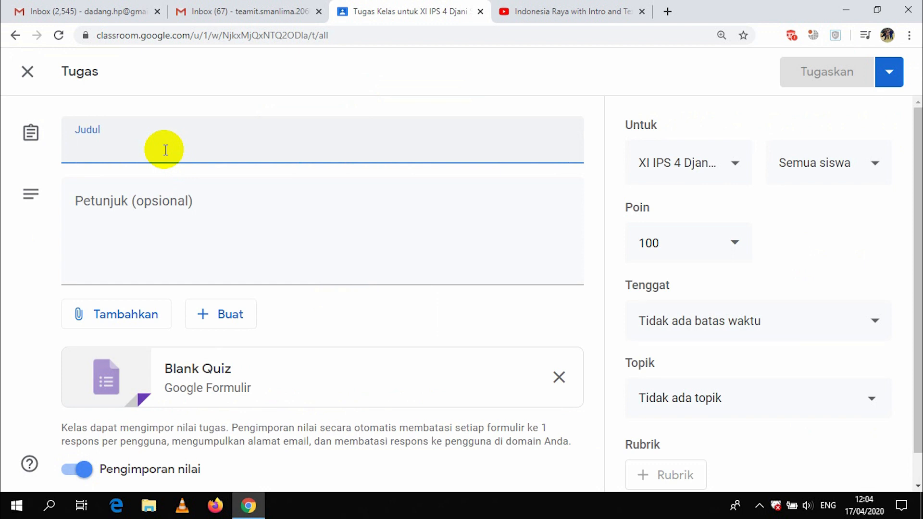
{"action": "type", "text": "P"}
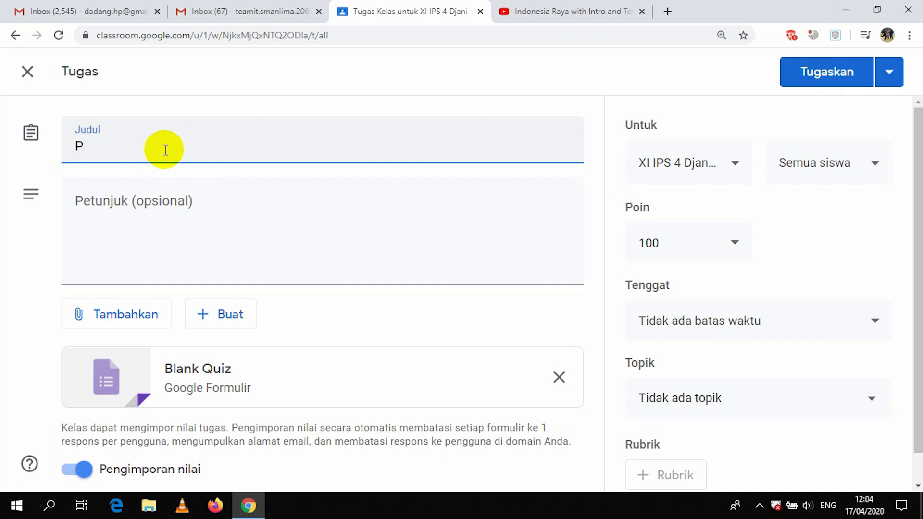
{"action": "type", "text": "KN"}
Enter "Jawablah Pertanyaan berikut ini" as the instructions of the quiz assignment.
{"action": "left_click", "coordinate": [152, 191]}
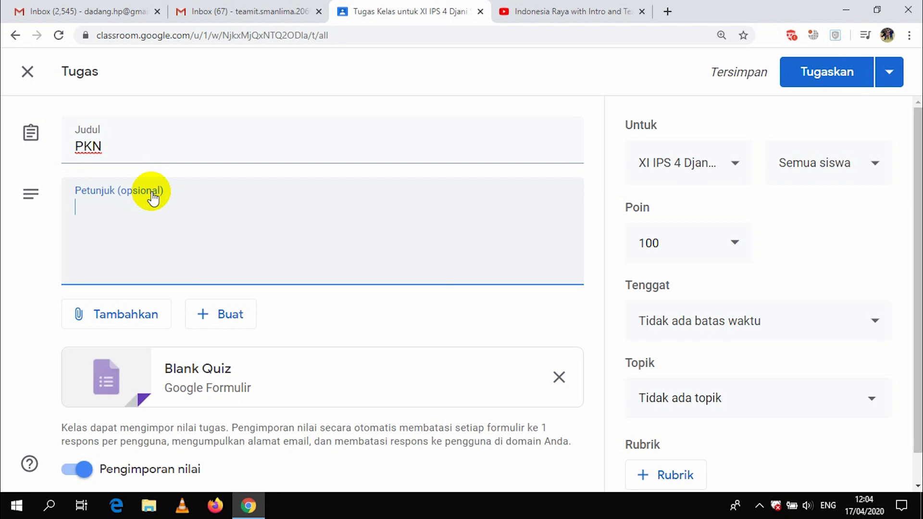
{"action": "type", "text": "Jawa"}
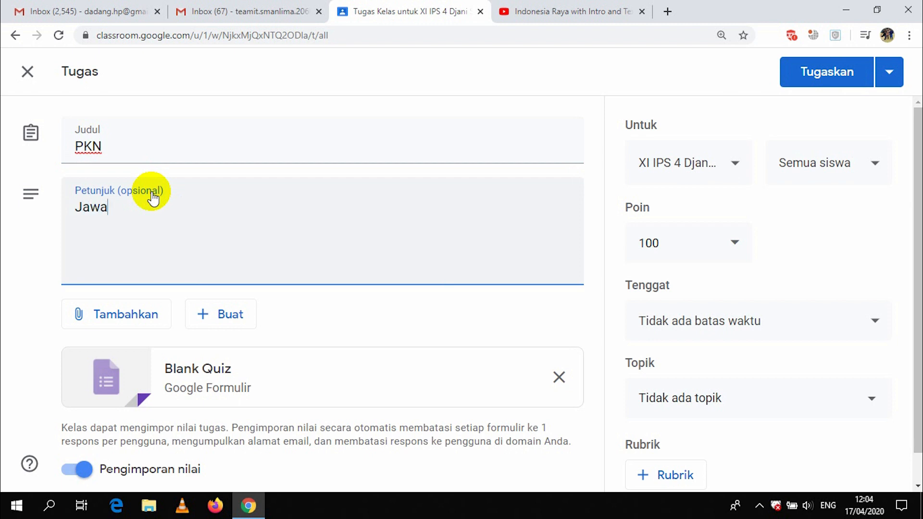
{"action": "type", "text": "blah Pertanya"}
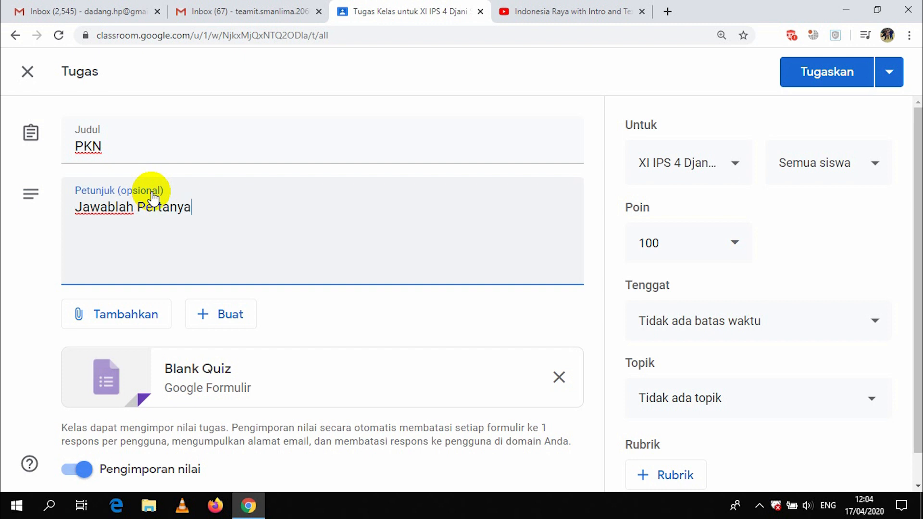
{"action": "type", "text": "an berikut ini"}
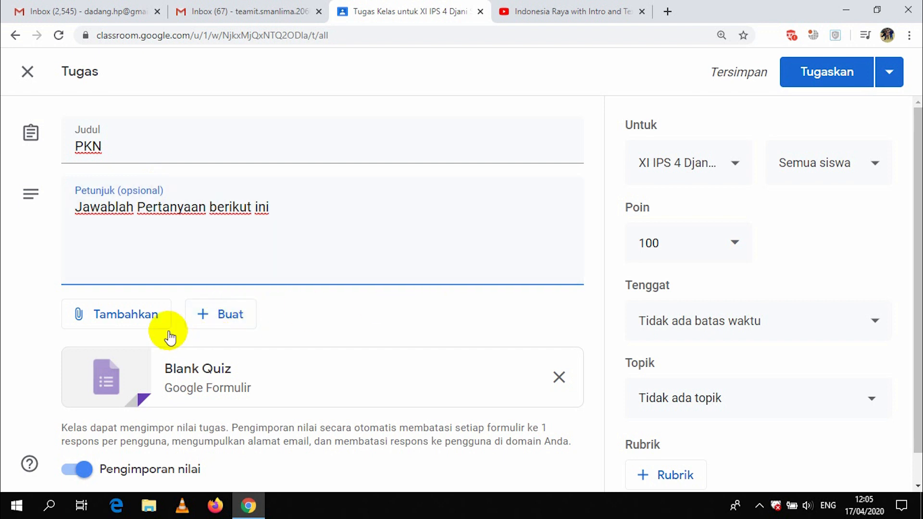
View the source options for adding attachments to the quiz assignment and close them without attaching anything.
{"action": "left_click", "coordinate": [121, 320]}
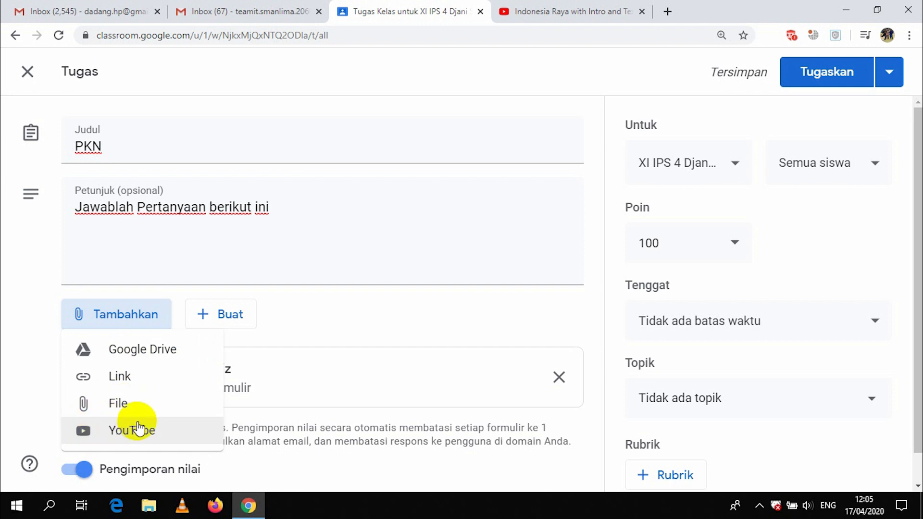
{"action": "left_click", "coordinate": [25, 380]}
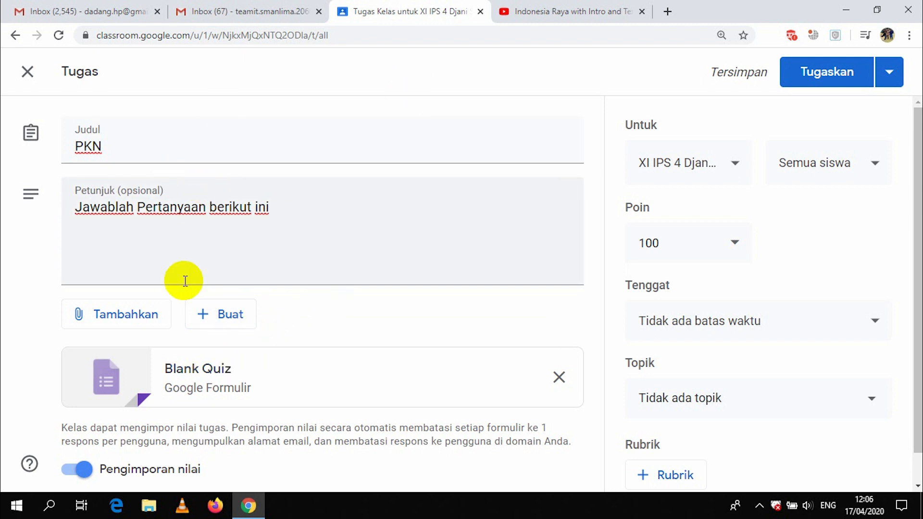
{"action": "left_click", "coordinate": [118, 318]}
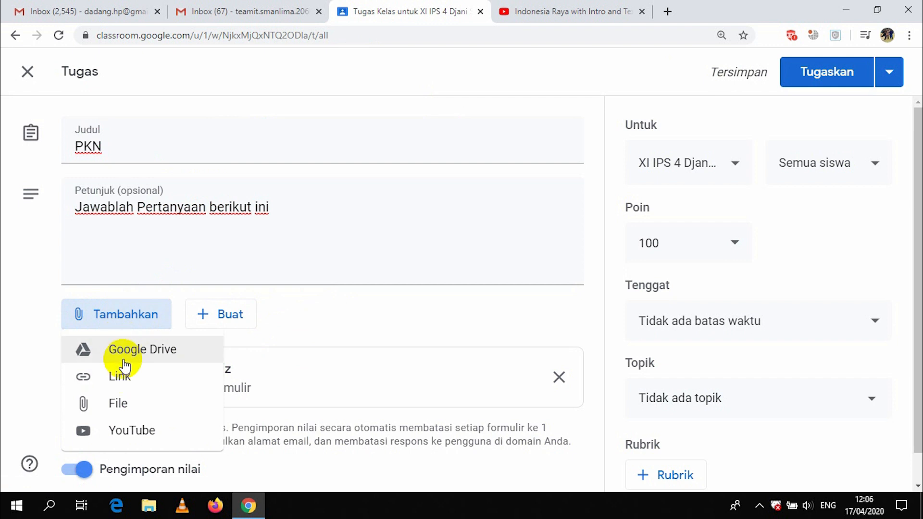
{"action": "left_click", "coordinate": [16, 377]}
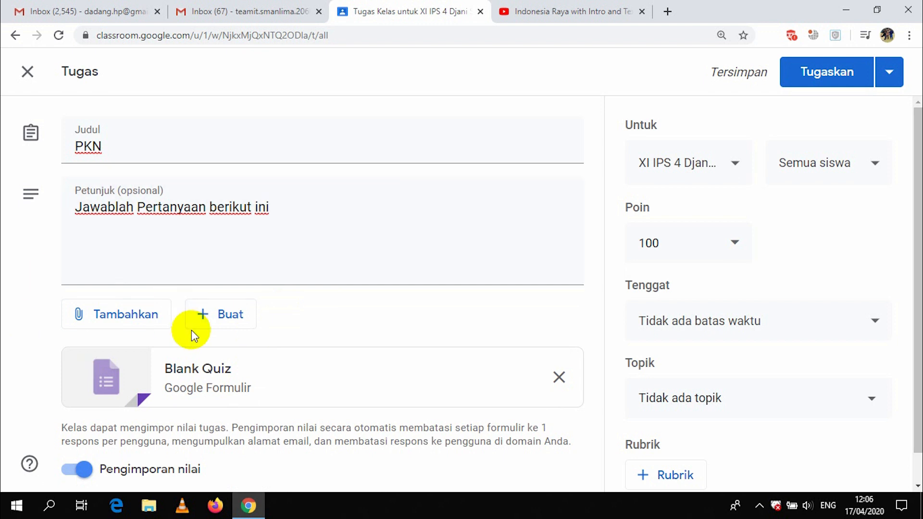
Open the attached Blank Quiz form for editing and change its heading to "Kuis PKN Kelas XI".
{"action": "left_click", "coordinate": [201, 374]}
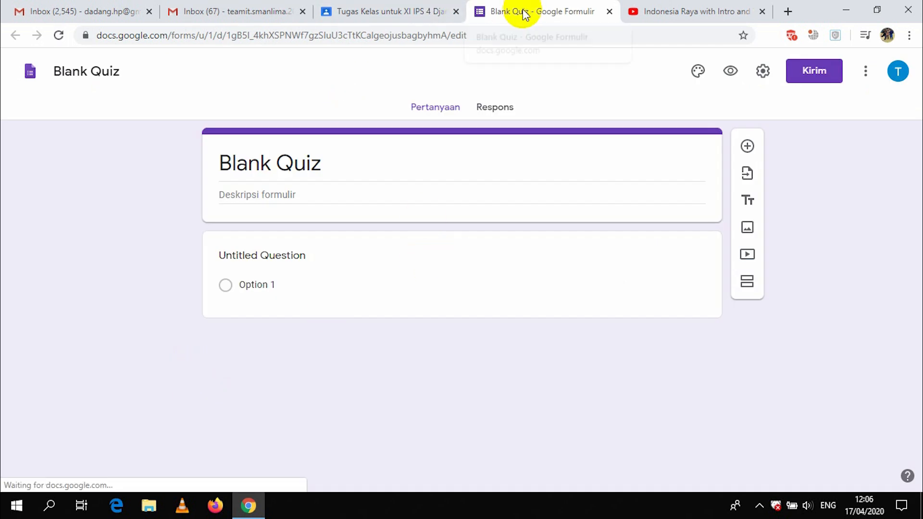
{"action": "left_click", "coordinate": [310, 160]}
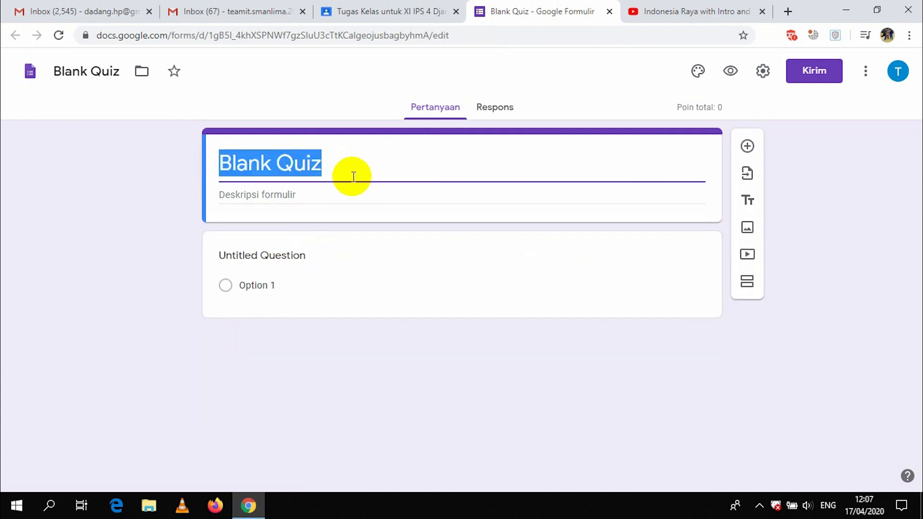
{"action": "type", "text": "Kui"}
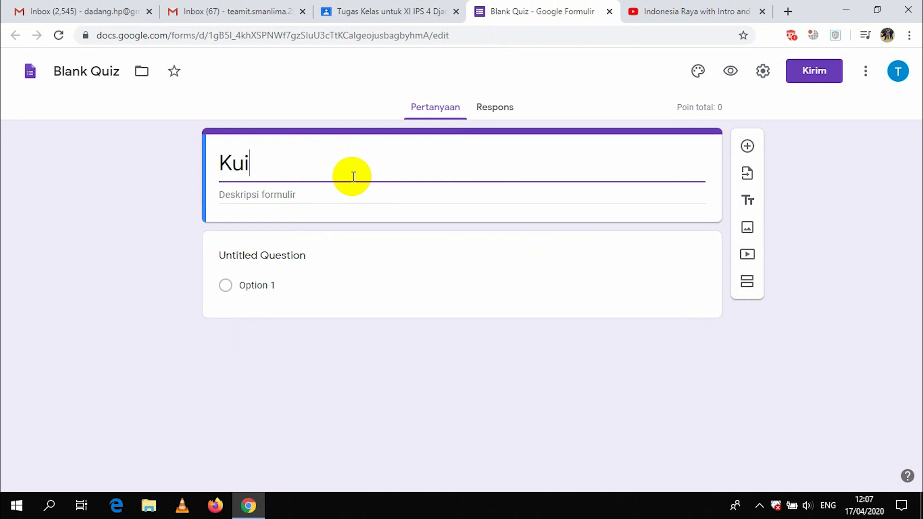
{"action": "type", "text": "s PKN"}
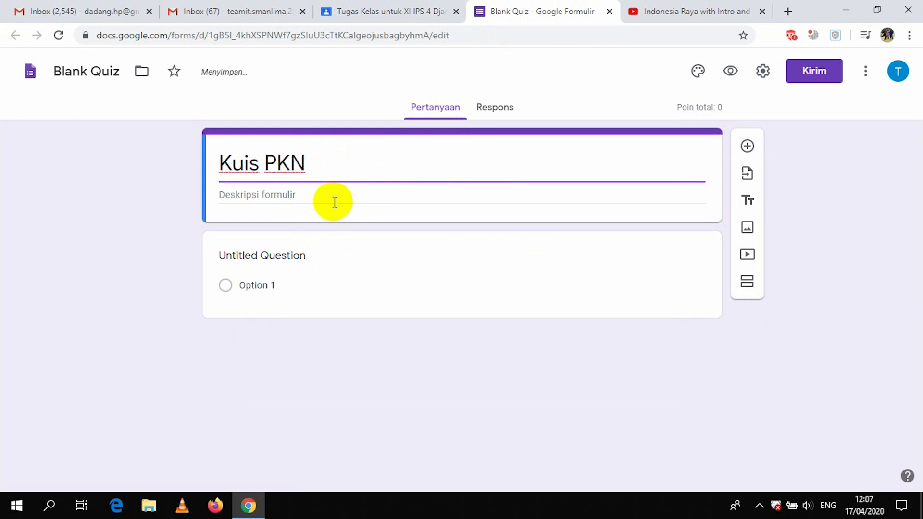
{"action": "type", "text": " Kleas"}
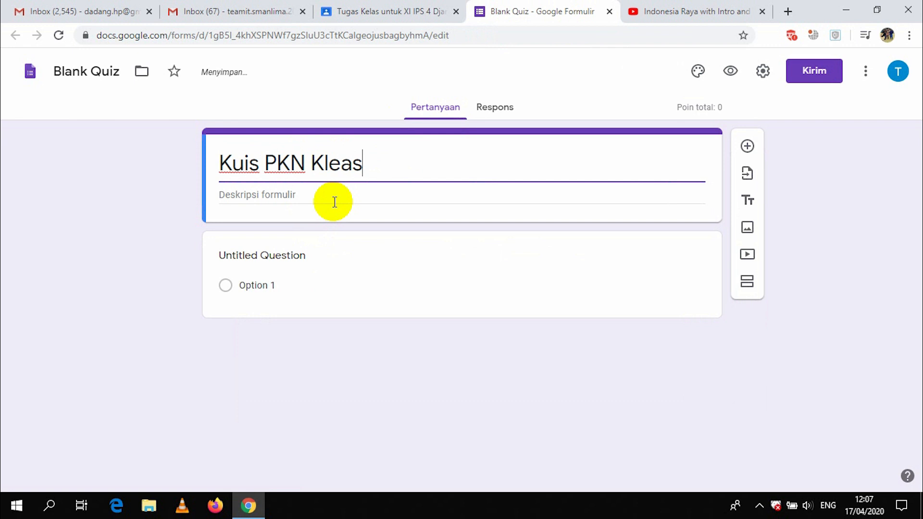
{"action": "key", "text": "BackSpace"}
{"action": "key", "text": "BackSpace"}
{"action": "key", "text": "BackSpace"}
{"action": "key", "text": "BackSpace"}
{"action": "type", "text": "elas XII"}
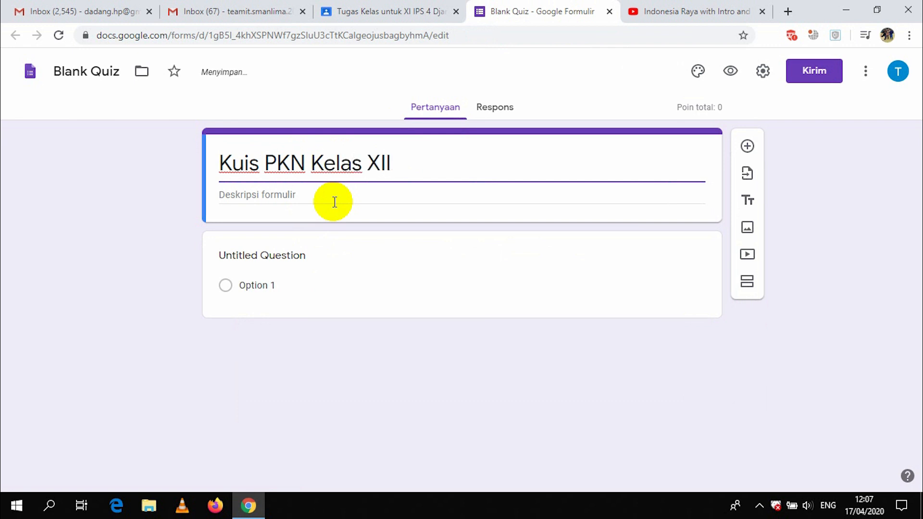
{"action": "key", "text": "BackSpace"}
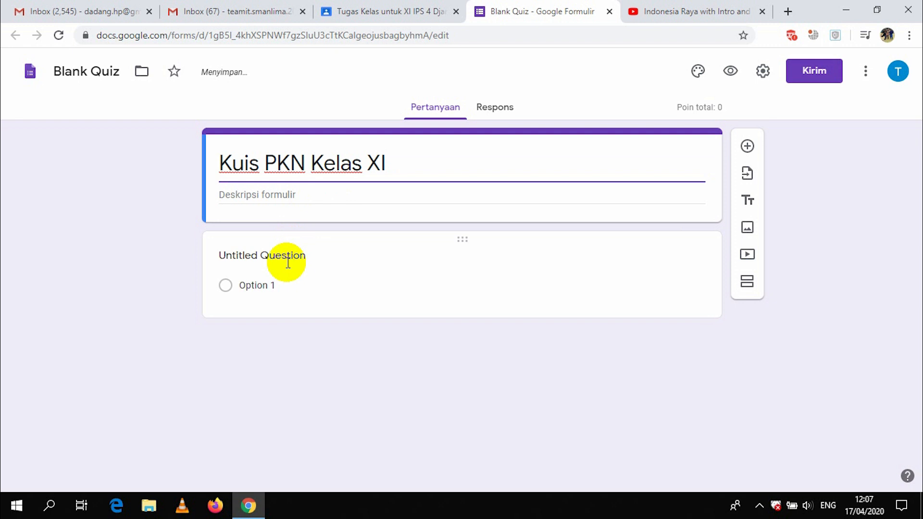
Replace the untitled first question's text with "Ibu kota Negara Indonesia adalah".
{"action": "left_click", "coordinate": [267, 255]}
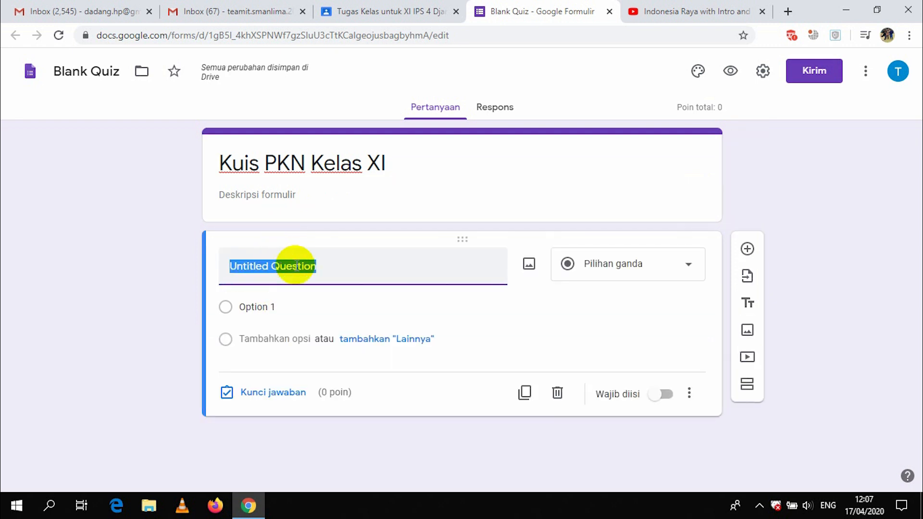
{"action": "type", "text": "Ibu"}
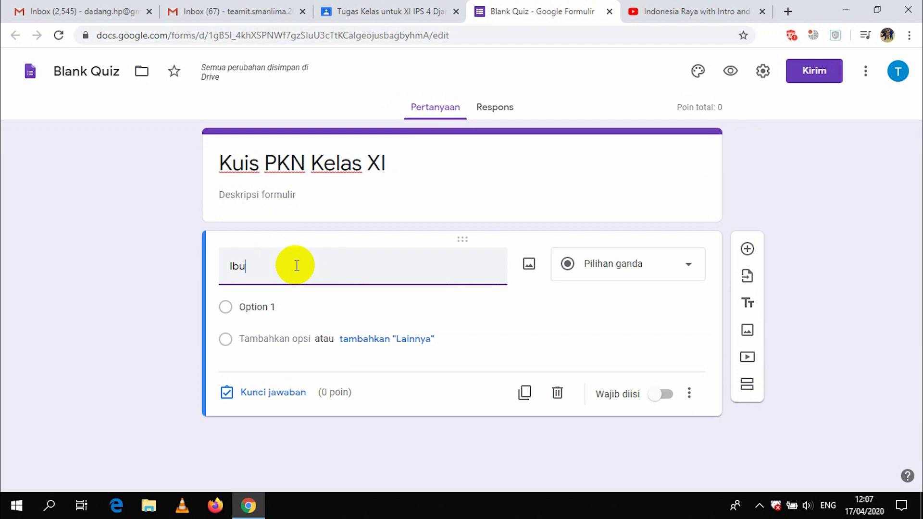
{"action": "key", "text": "BackSpace"}
{"action": "type", "text": "uis"}
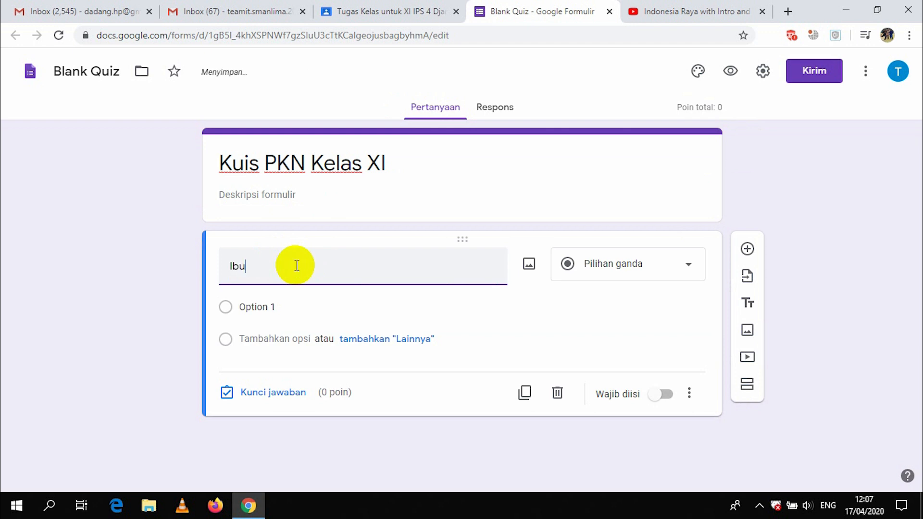
{"action": "type", "text": " PK"}
{"action": "key", "text": "BackSpace"}
{"action": "key", "text": "BackSpace"}
{"action": "type", "text": "kota Ng"}
{"action": "type", "text": "era"}
{"action": "key", "text": "BackSpace"}
{"action": "key", "text": "BackSpace"}
{"action": "key", "text": "BackSpace"}
{"action": "key", "text": "BackSpace"}
{"action": "type", "text": "eg"}
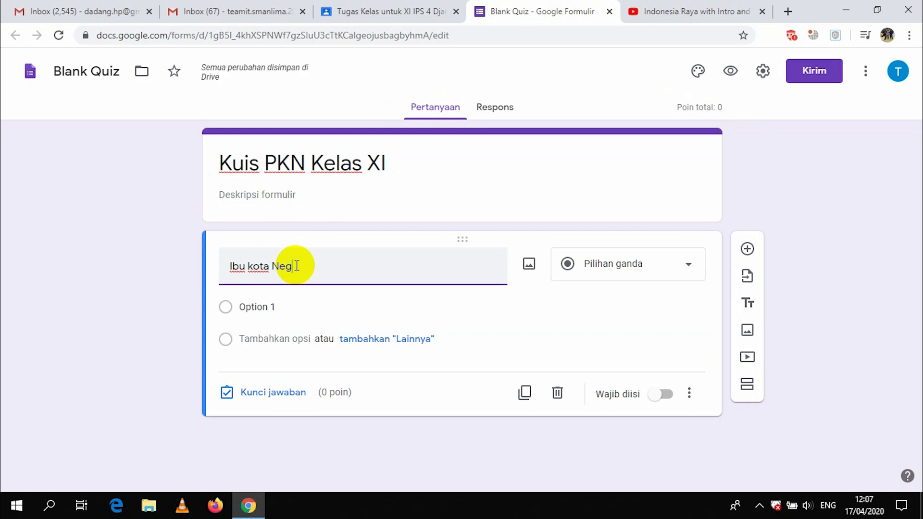
{"action": "type", "text": "ara Indonesia a"}
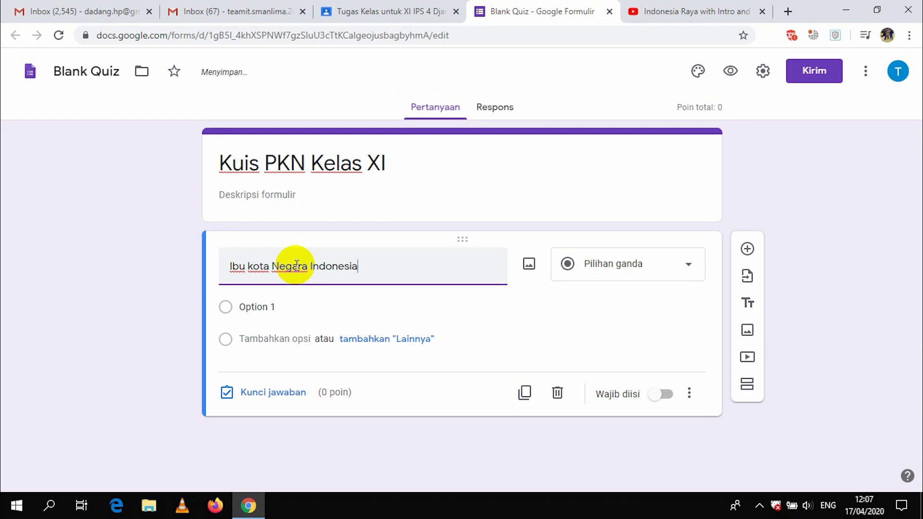
{"action": "type", "text": "dalah"}
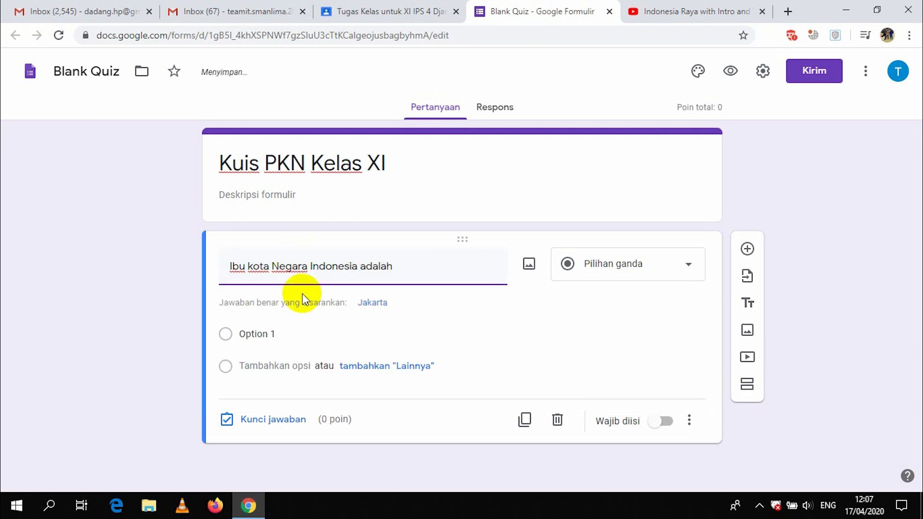
Enter Jakarta, Surabaya, Bandung, Medan and Makasar as the five answer options of the capital city question.
{"action": "left_click", "coordinate": [283, 333]}
{"action": "left_click", "coordinate": [276, 333]}
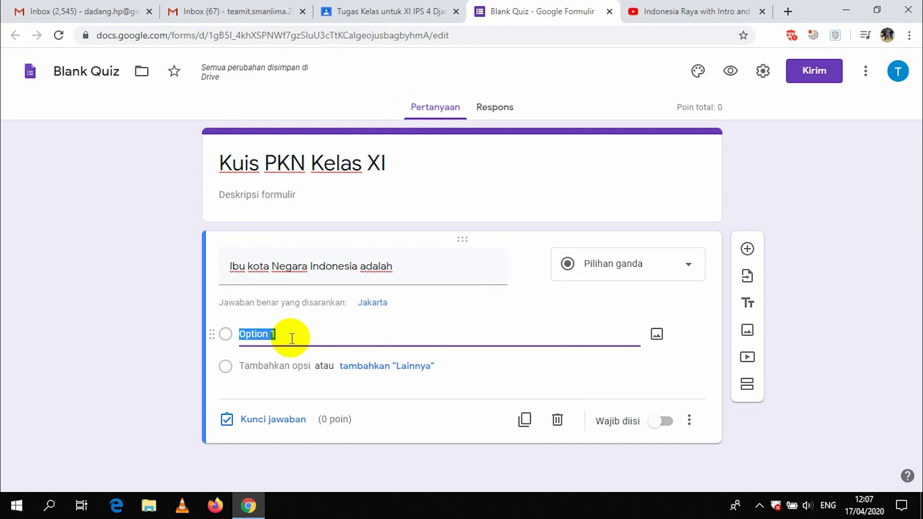
{"action": "type", "text": "Jakart"}
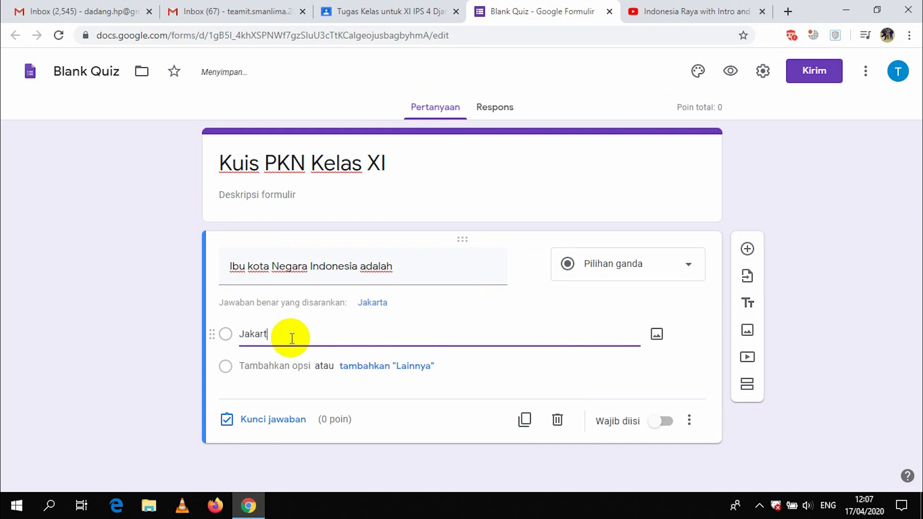
{"action": "type", "text": "a"}
{"action": "key", "text": "Return"}
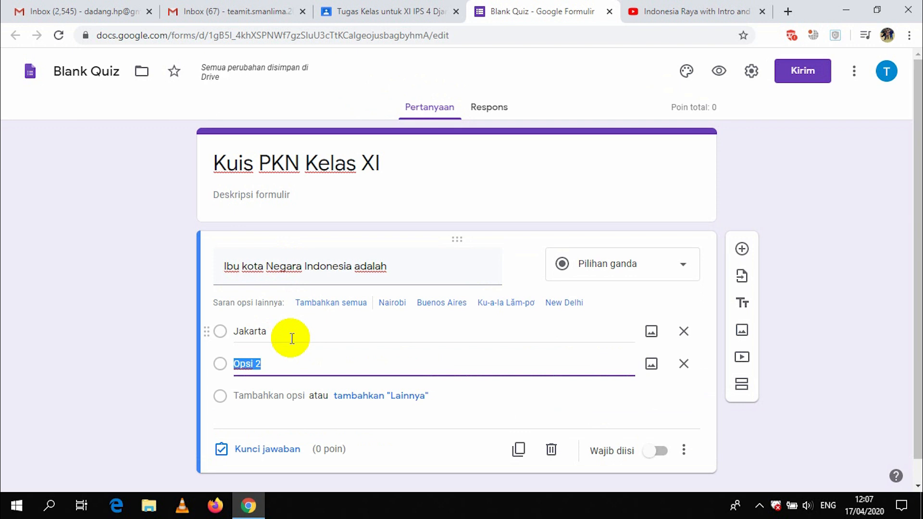
{"action": "type", "text": "Surabaya"}
{"action": "key", "text": "Return"}
{"action": "type", "text": "B"}
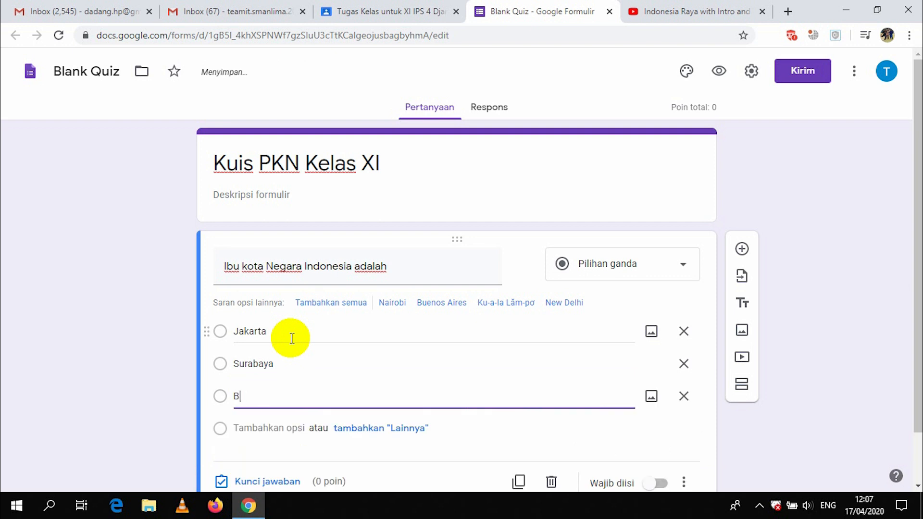
{"action": "type", "text": "andung"}
{"action": "key", "text": "Return"}
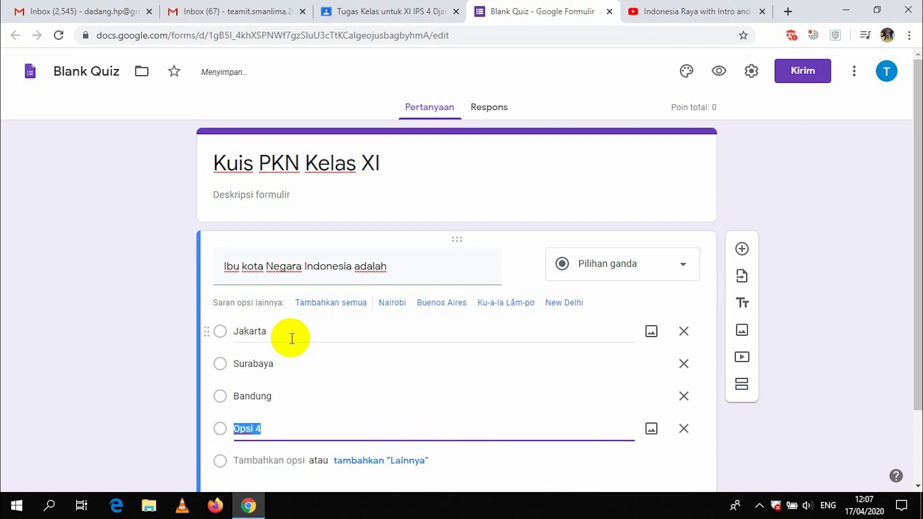
{"action": "type", "text": "Medan"}
{"action": "key", "text": "Return"}
{"action": "type", "text": "Makasar"}
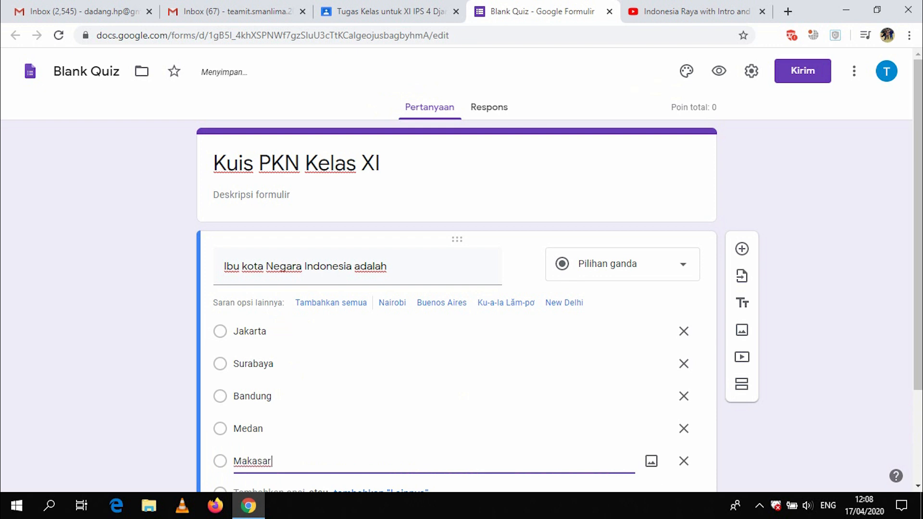
Set the answer key of the capital city question to Jakarta, worth 10 points.
{"action": "left_click_drag", "start_coordinate": [917, 72], "coordinate": [909, 181]}
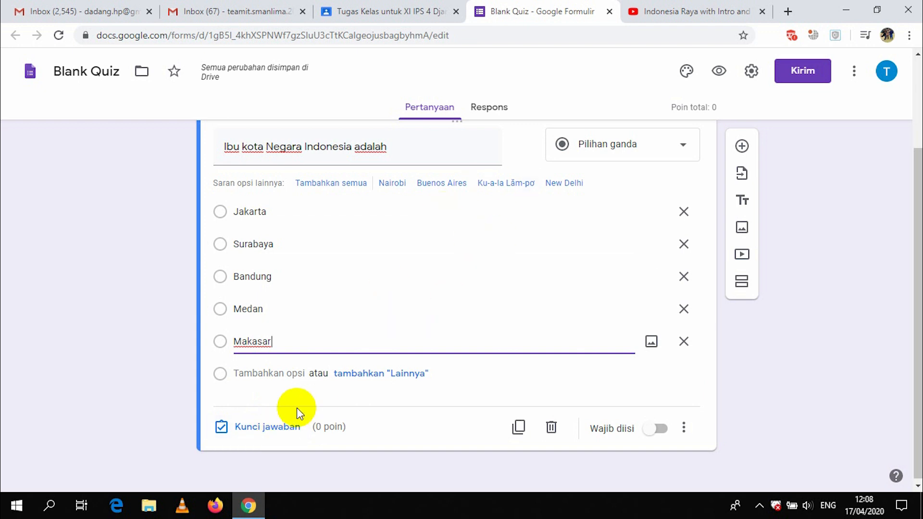
{"action": "left_click", "coordinate": [270, 432]}
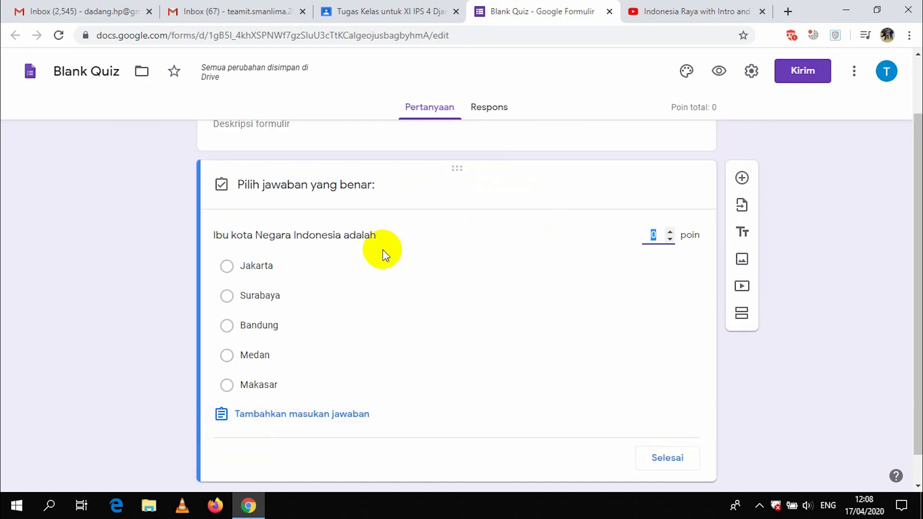
{"action": "left_click", "coordinate": [229, 268]}
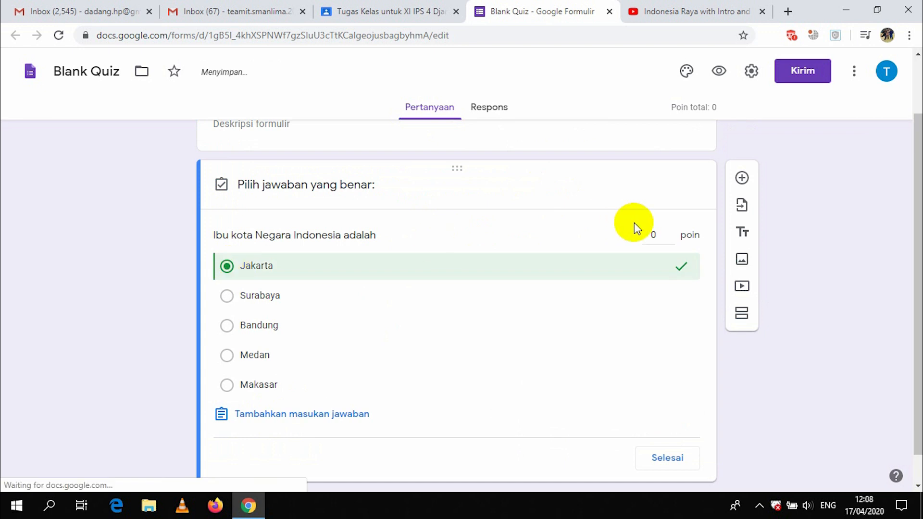
{"action": "left_click", "coordinate": [666, 233]}
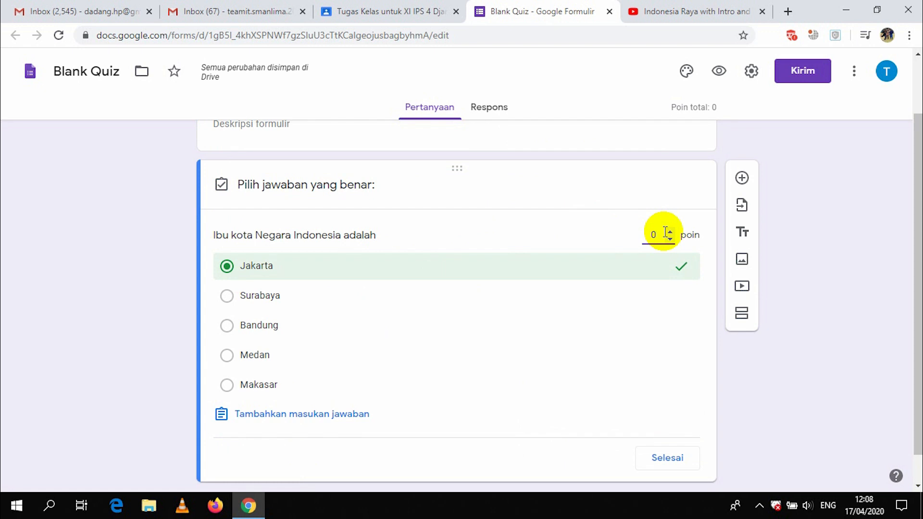
{"action": "type", "text": "0"}
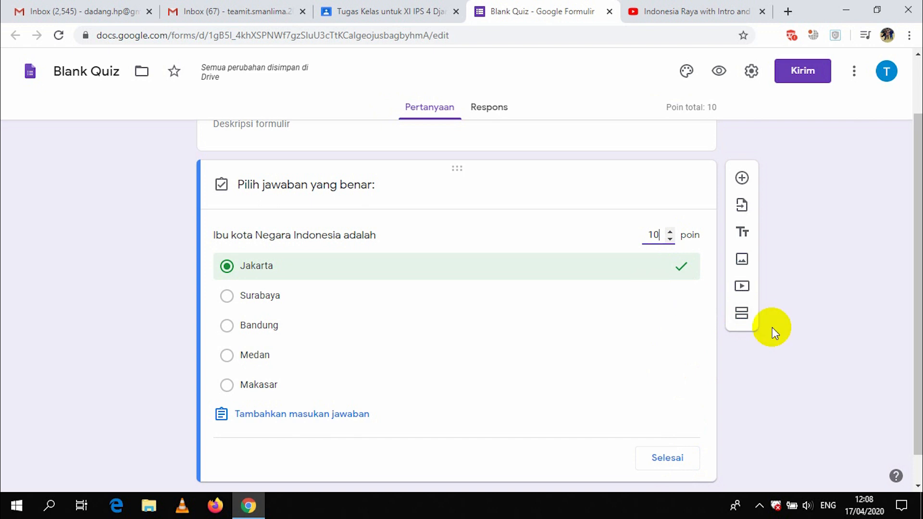
{"action": "left_click", "coordinate": [666, 458]}
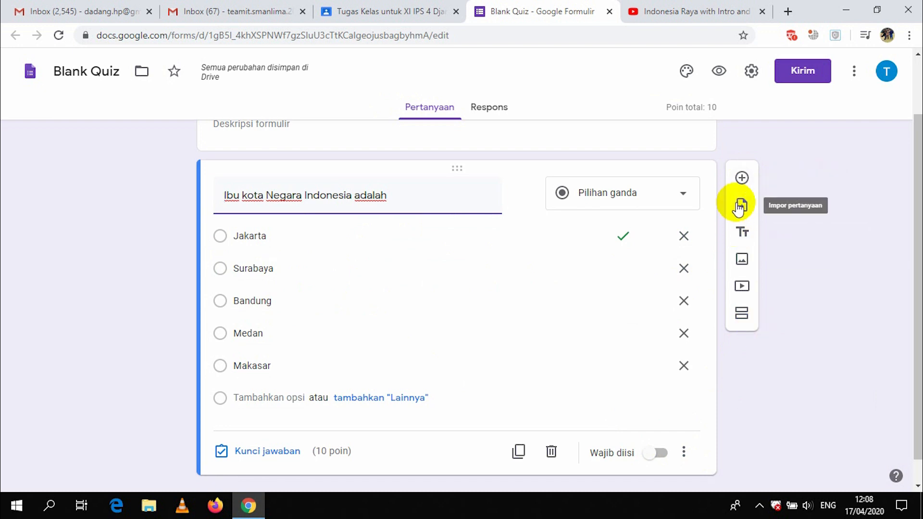
Add a second question to the quiz with the text "Lambang Negara Indonesia".
{"action": "left_click", "coordinate": [741, 180]}
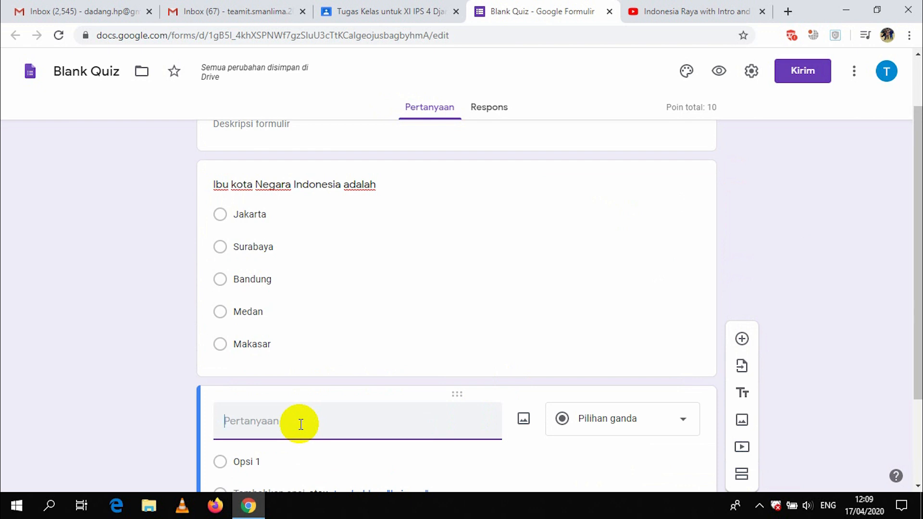
{"action": "type", "text": "Ibu K"}
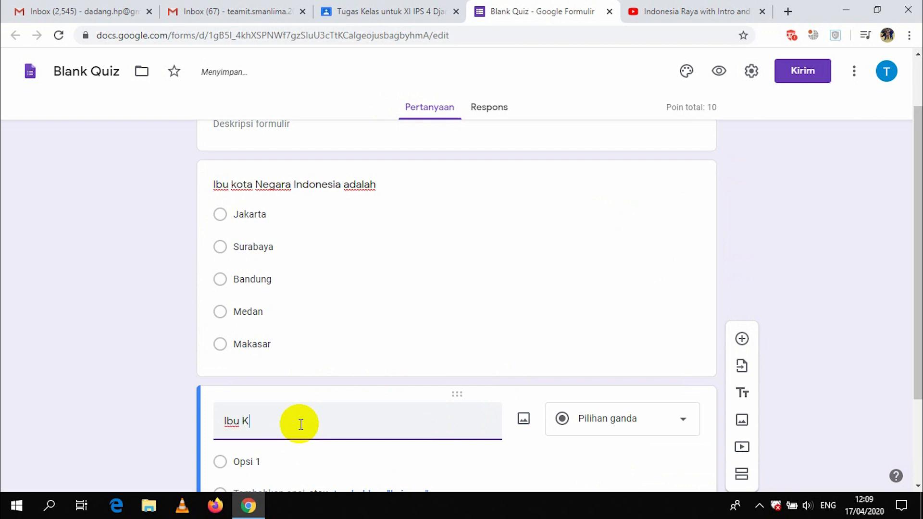
{"action": "key", "text": "BackSpace"}
{"action": "key", "text": "BackSpace"}
{"action": "key", "text": "BackSpace"}
{"action": "key", "text": "BackSpace"}
{"action": "key", "text": "BackSpace"}
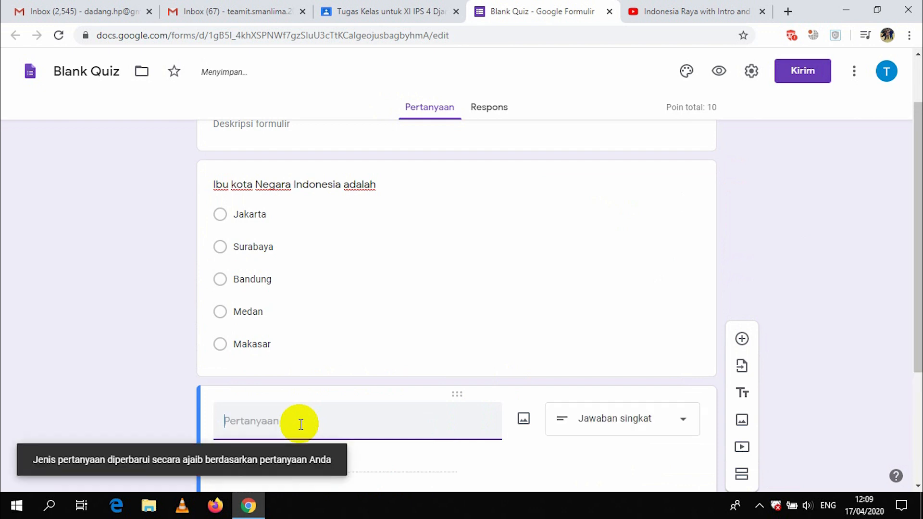
{"action": "type", "text": "Lambang"}
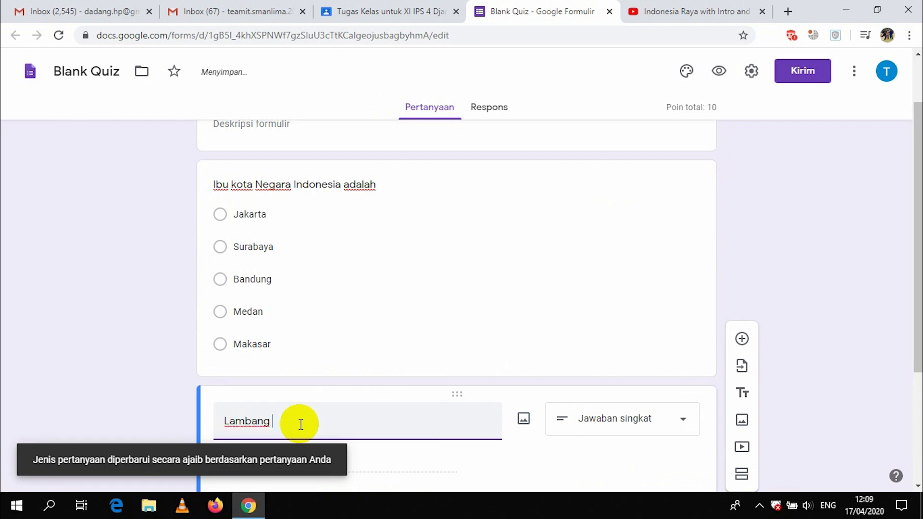
{"action": "type", "text": "aNegara"}
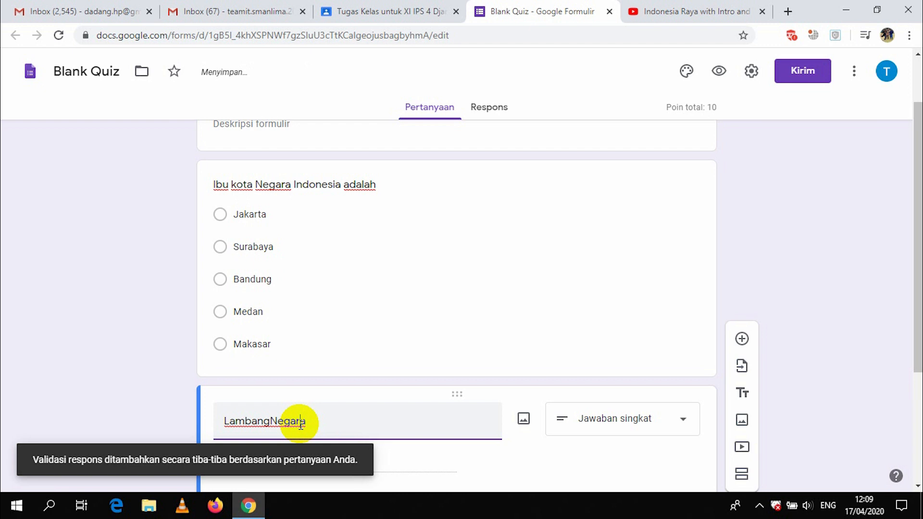
{"action": "key", "text": "End"}
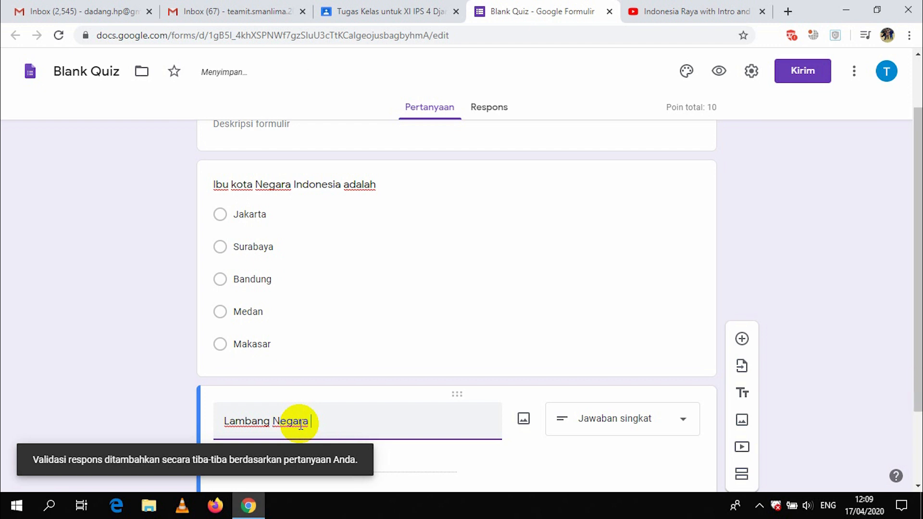
{"action": "type", "text": "Indo"}
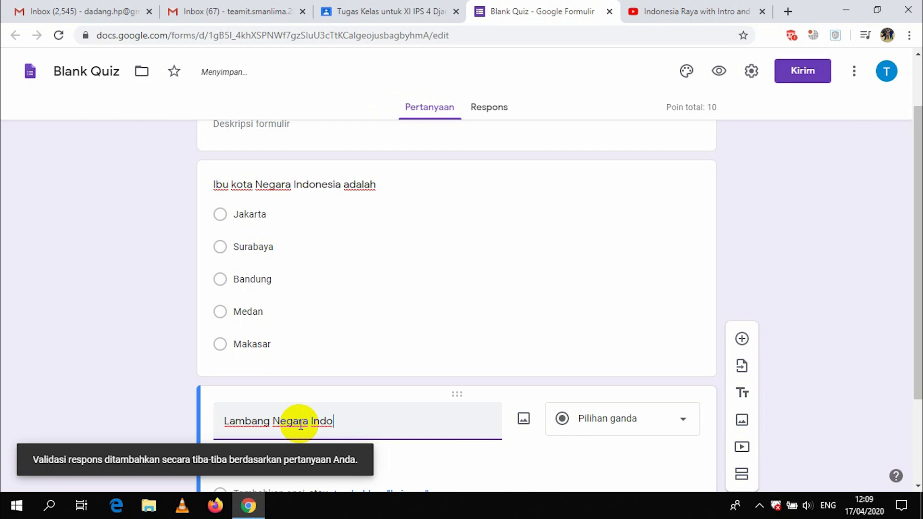
{"action": "type", "text": "nesia"}
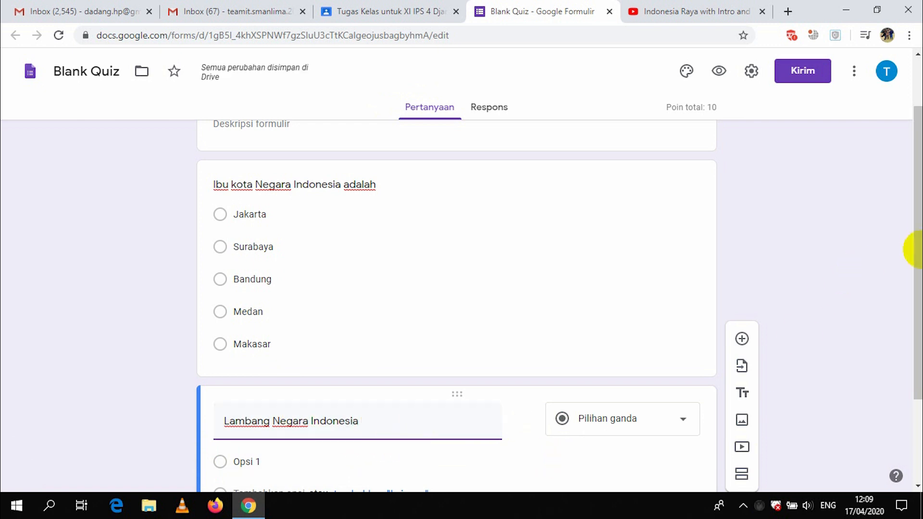
Enter Bendera, Monas, Burung Garuda, Candi Borobudur and Sungai Cisadane as the five answer options of the national emblem question.
{"action": "left_click_drag", "start_coordinate": [909, 256], "coordinate": [909, 328]}
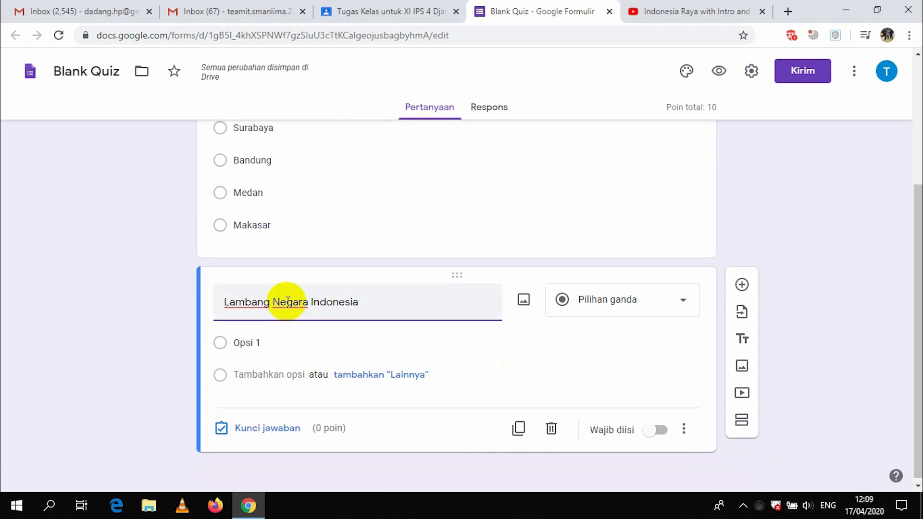
{"action": "left_click", "coordinate": [255, 345]}
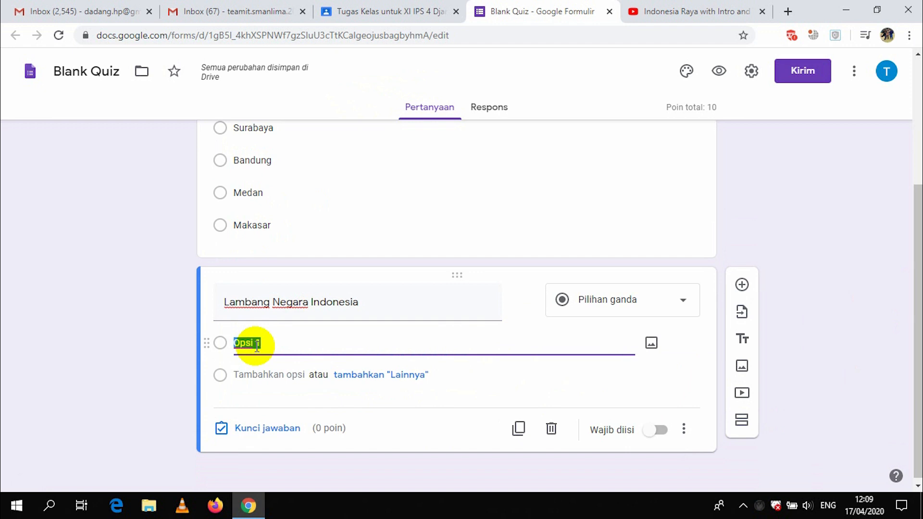
{"action": "type", "text": "Bendera"}
{"action": "key", "text": "Return"}
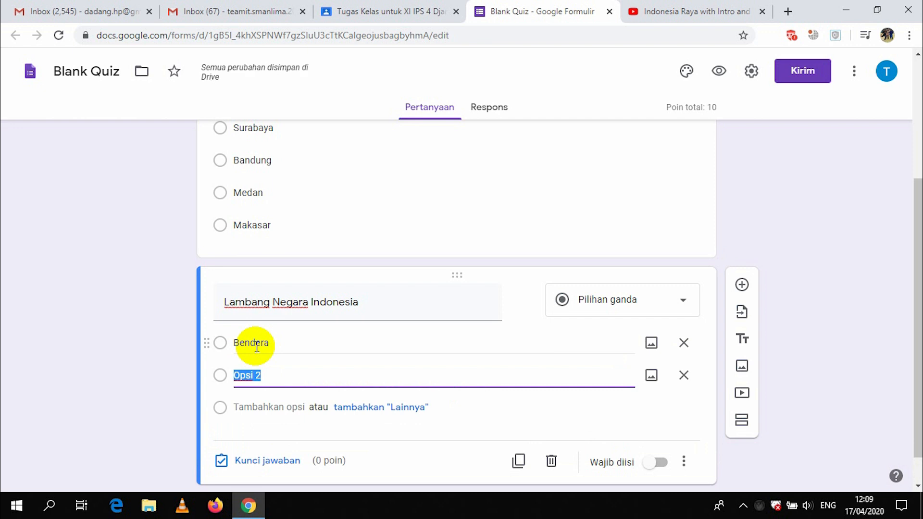
{"action": "type", "text": "Monas"}
{"action": "key", "text": "Return"}
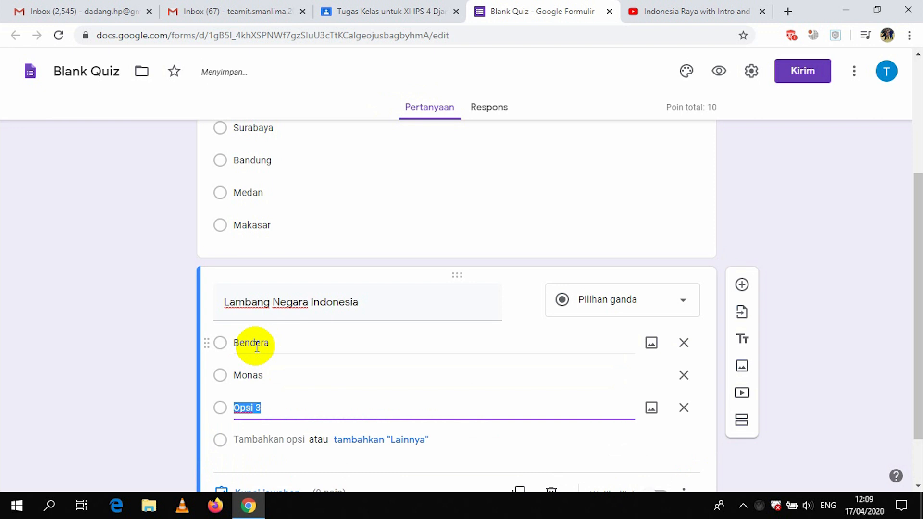
{"action": "type", "text": "Burung "}
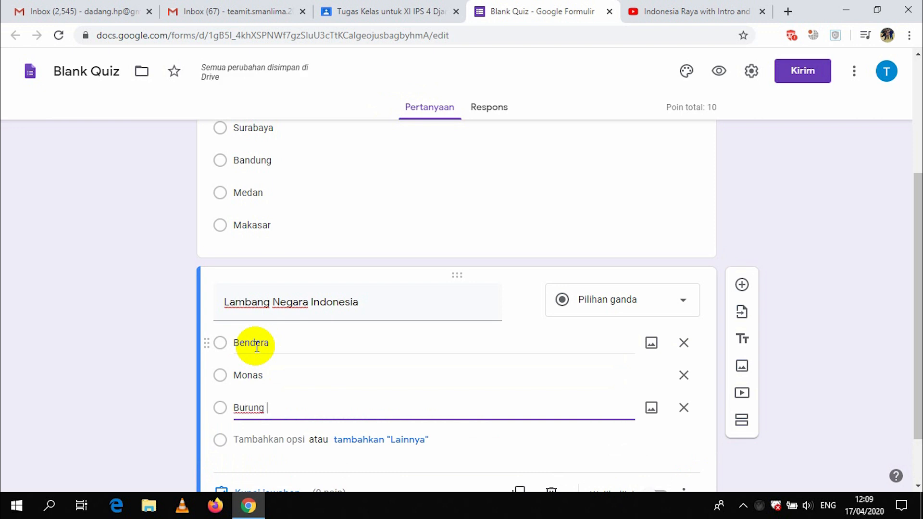
{"action": "type", "text": "Garu"}
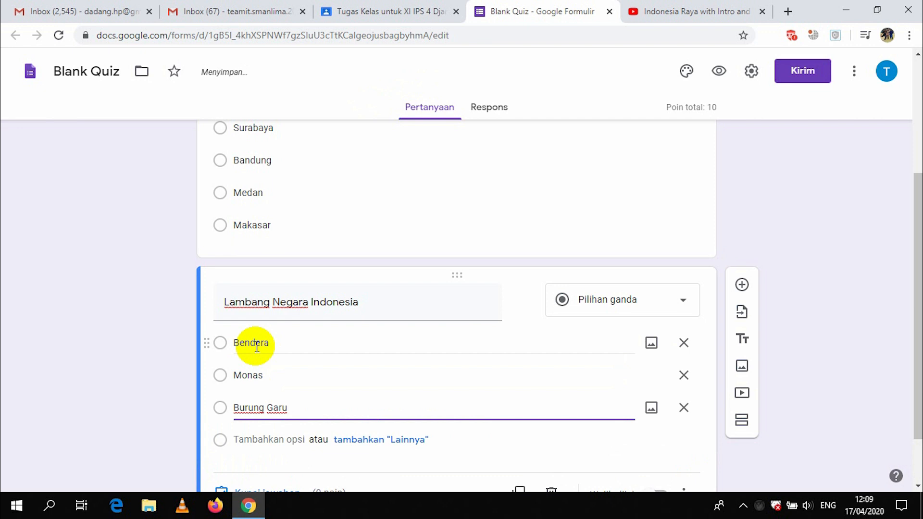
{"action": "type", "text": "sda"}
{"action": "key", "text": "Return"}
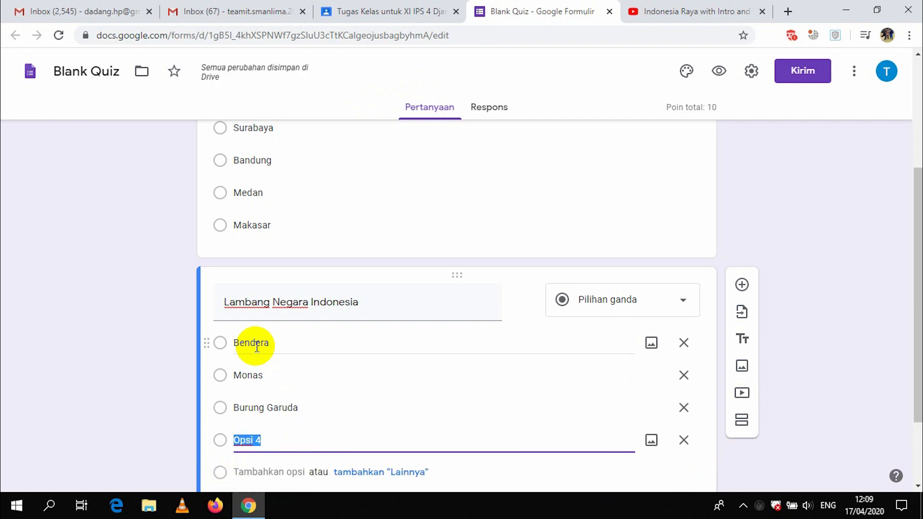
{"action": "type", "text": "Bo"}
{"action": "key", "text": "BackSpace"}
{"action": "type", "text": "Candi Borobu"}
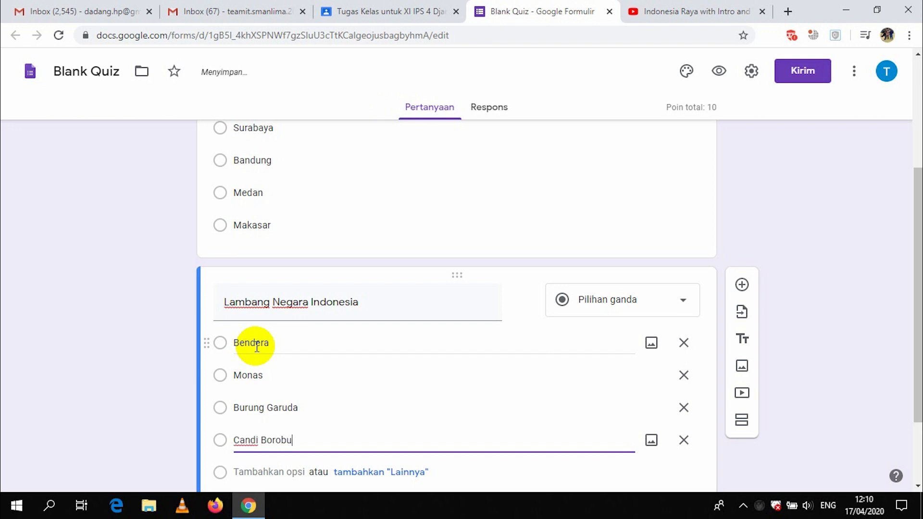
{"action": "type", "text": "dur"}
{"action": "key", "text": "Return"}
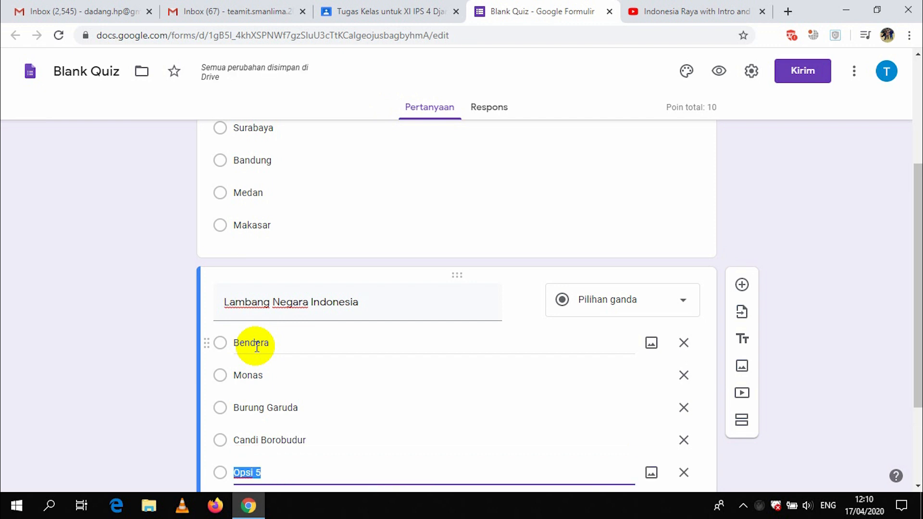
{"action": "type", "text": "Sungai "}
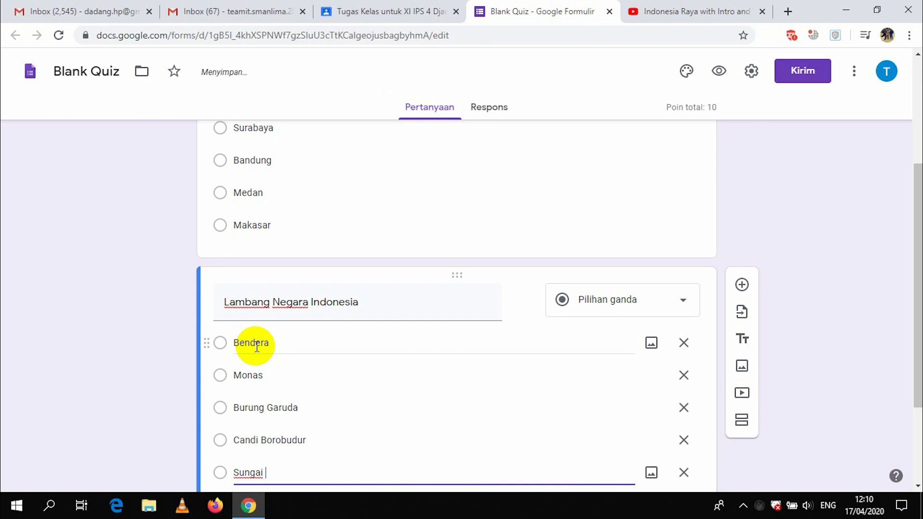
{"action": "type", "text": "Cisadane"}
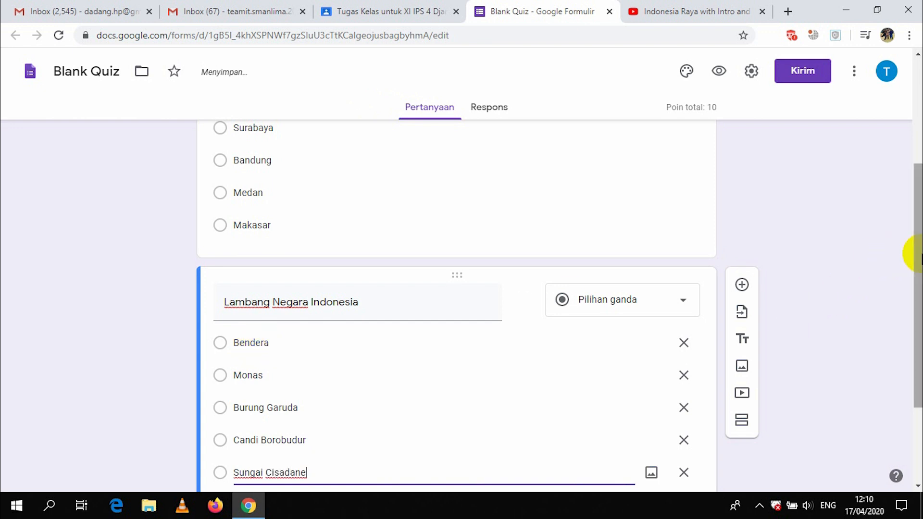
Set the answer key of the national emblem question to Burung Garuda, worth 10 points.
{"action": "left_click_drag", "start_coordinate": [908, 251], "coordinate": [912, 317]}
{"action": "scroll", "coordinate": [530, 368], "scroll_direction": "down", "scroll_amount": 1}
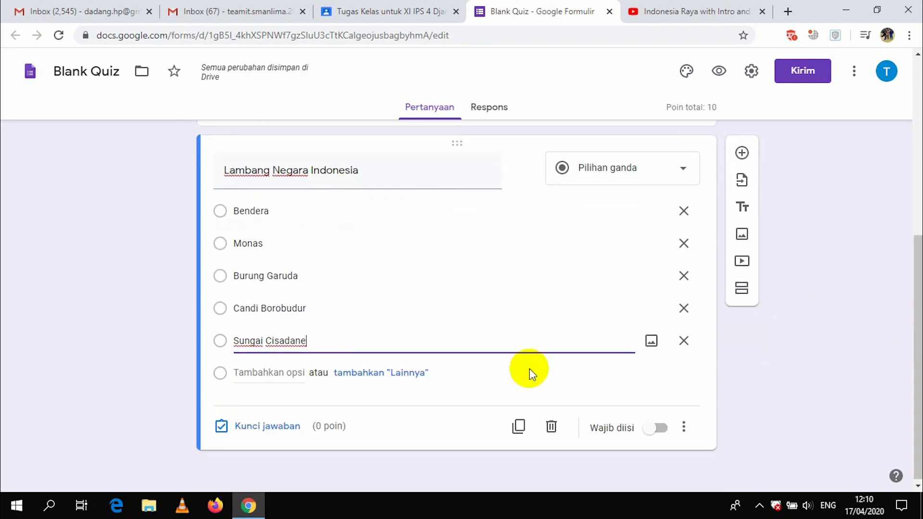
{"action": "left_click", "coordinate": [264, 429]}
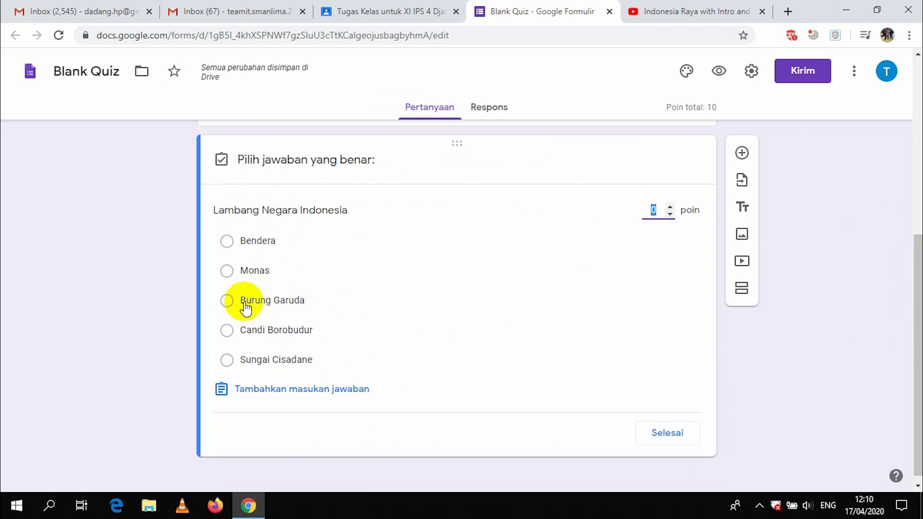
{"action": "left_click", "coordinate": [251, 310]}
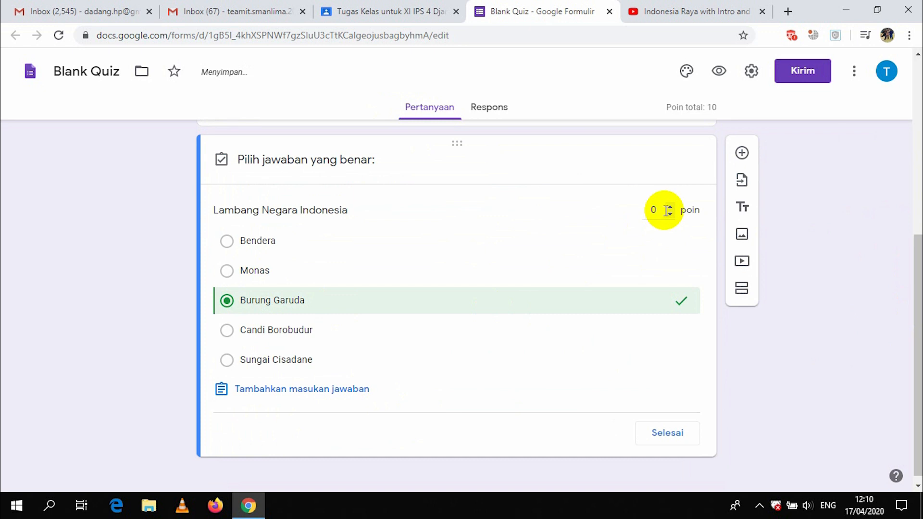
{"action": "left_click_drag", "start_coordinate": [657, 208], "coordinate": [582, 209]}
{"action": "type", "text": "1"}
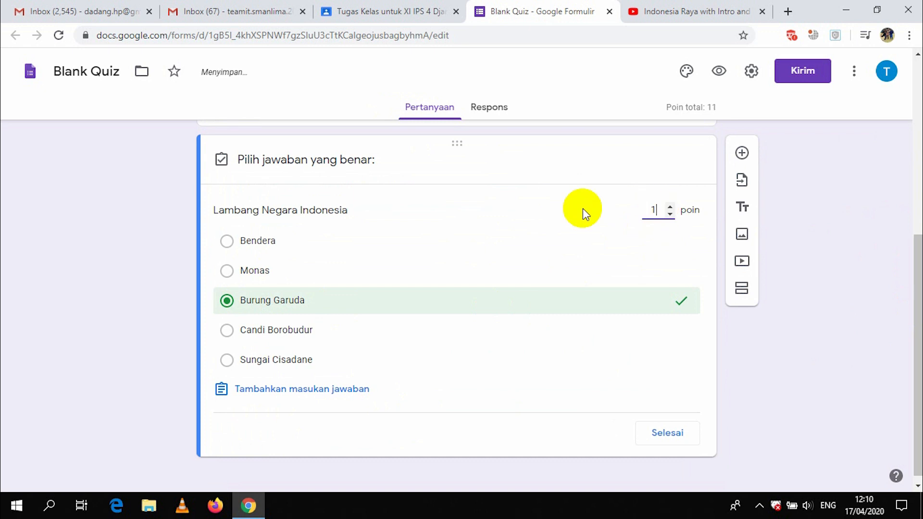
{"action": "type", "text": "0"}
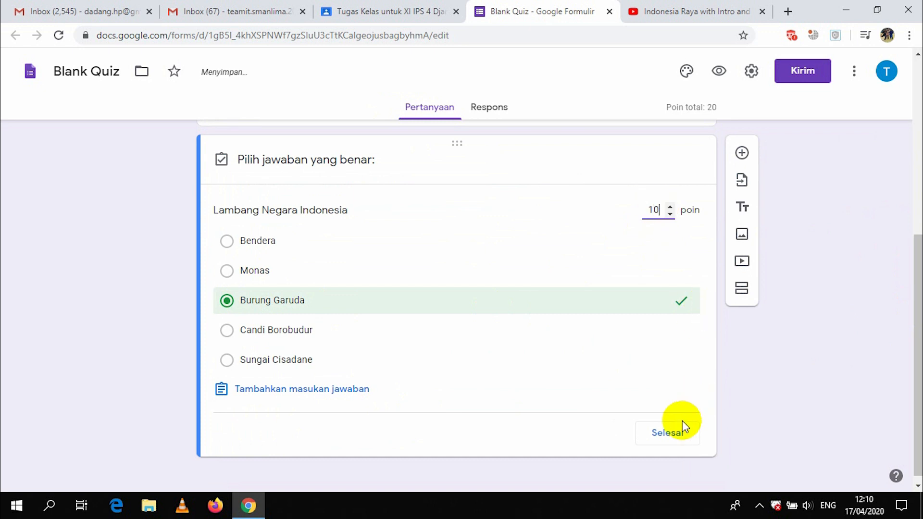
{"action": "left_click", "coordinate": [682, 424]}
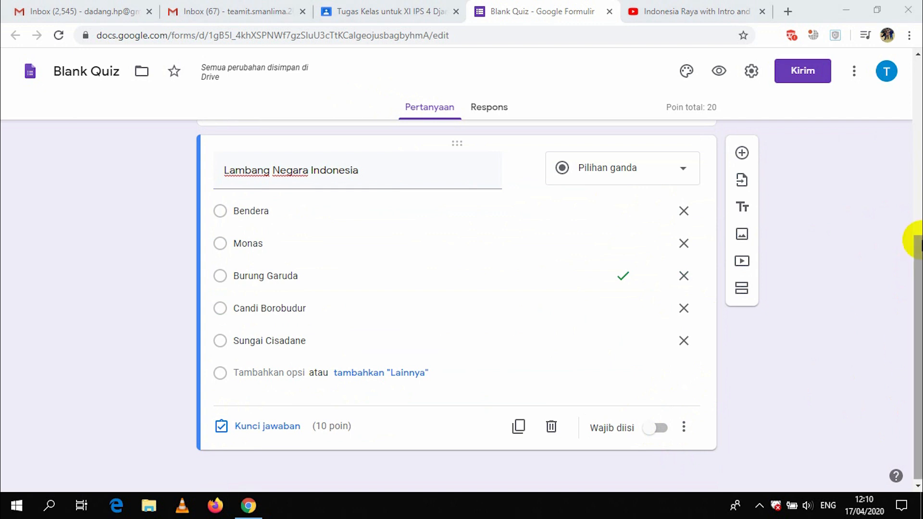
Generate a shortened sharing link for the Kuis PKN Kelas XI form and copy it.
{"action": "left_click_drag", "start_coordinate": [914, 264], "coordinate": [907, 86]}
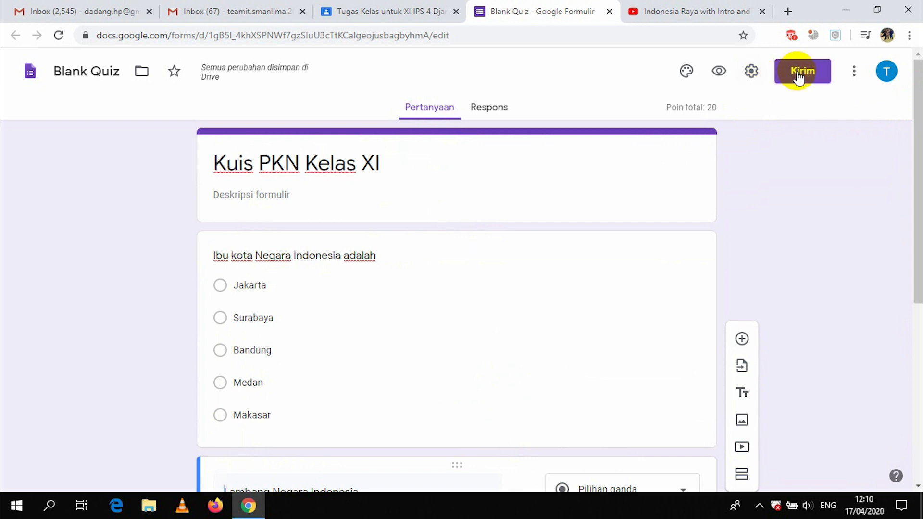
{"action": "left_click", "coordinate": [388, 15]}
{"action": "left_click", "coordinate": [495, 11]}
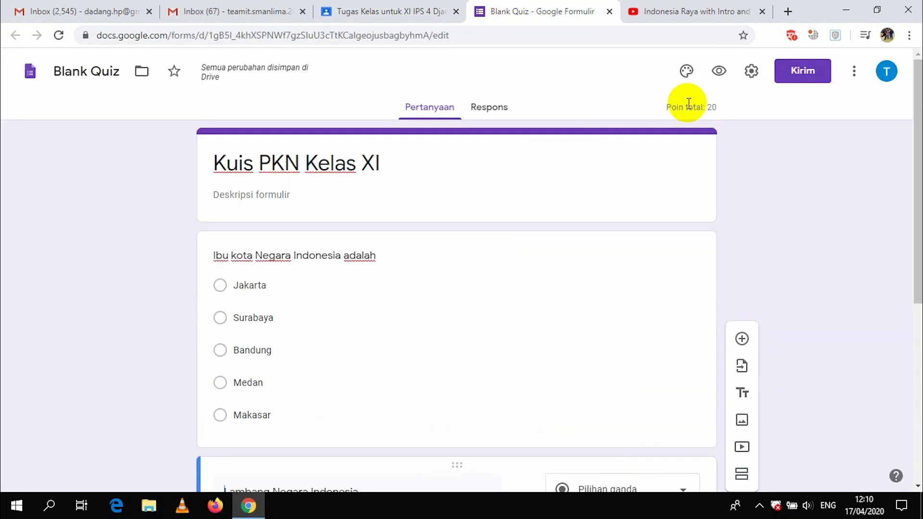
{"action": "left_click", "coordinate": [787, 73]}
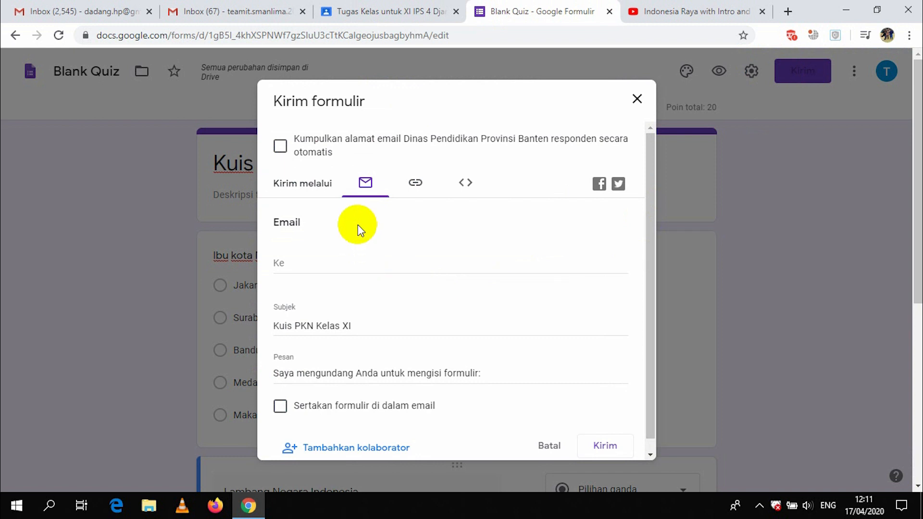
{"action": "left_click", "coordinate": [292, 258]}
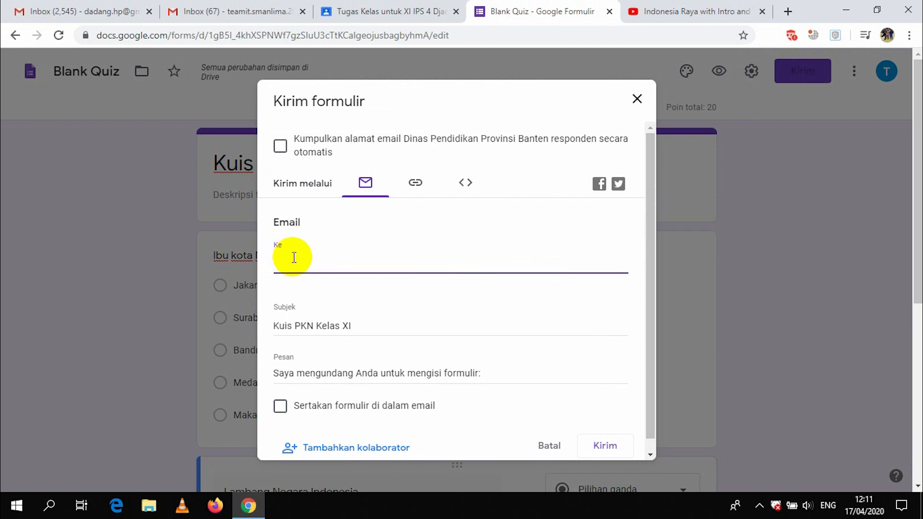
{"action": "left_click", "coordinate": [415, 185]}
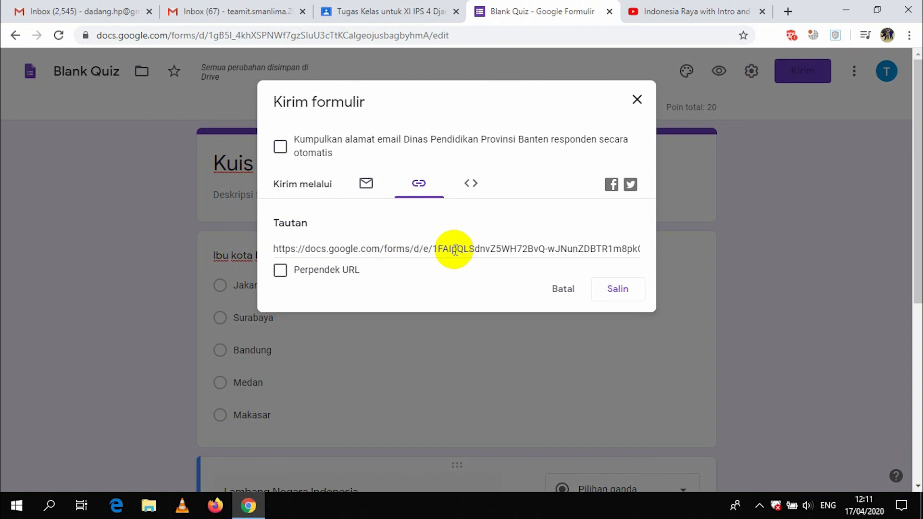
{"action": "left_click", "coordinate": [281, 272]}
{"action": "key", "text": "ctrl+c"}
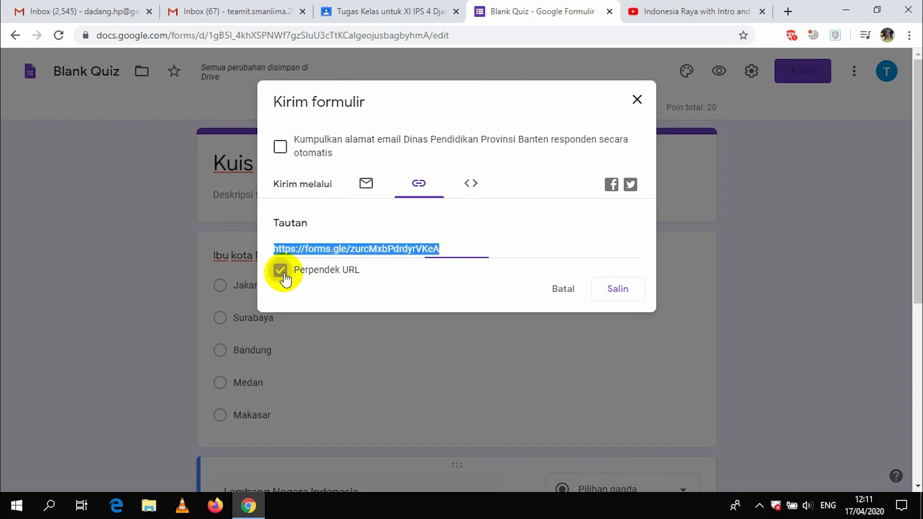
{"action": "left_click", "coordinate": [621, 290]}
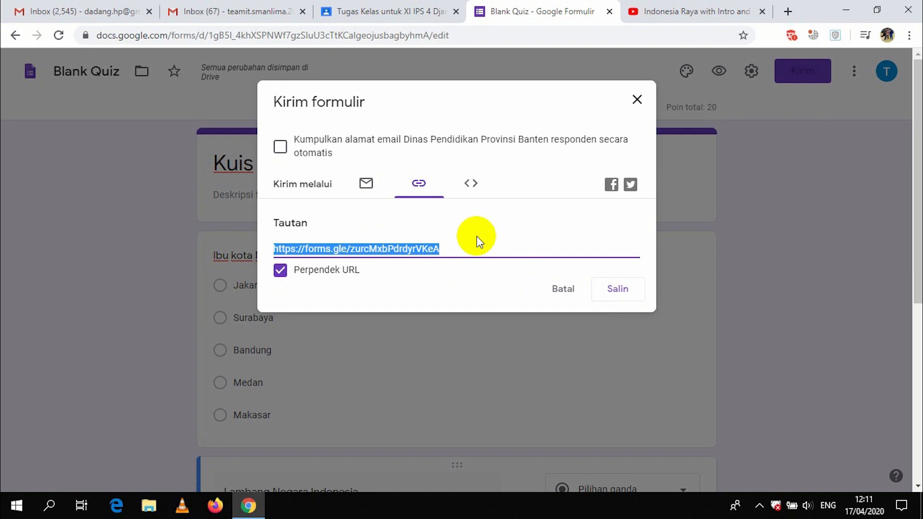
Switch to the PKN assignment in Google Classroom and attach the copied quiz link to it.
{"action": "left_click", "coordinate": [398, 14]}
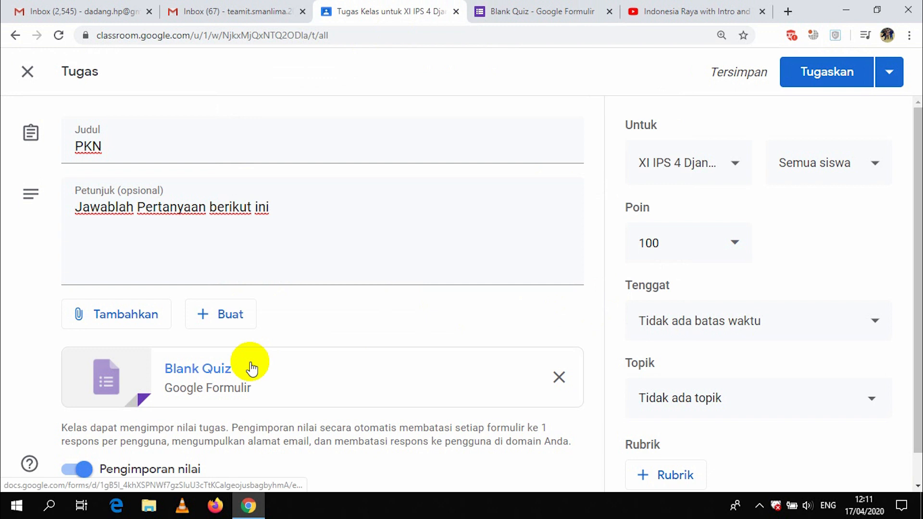
{"action": "left_click", "coordinate": [101, 318]}
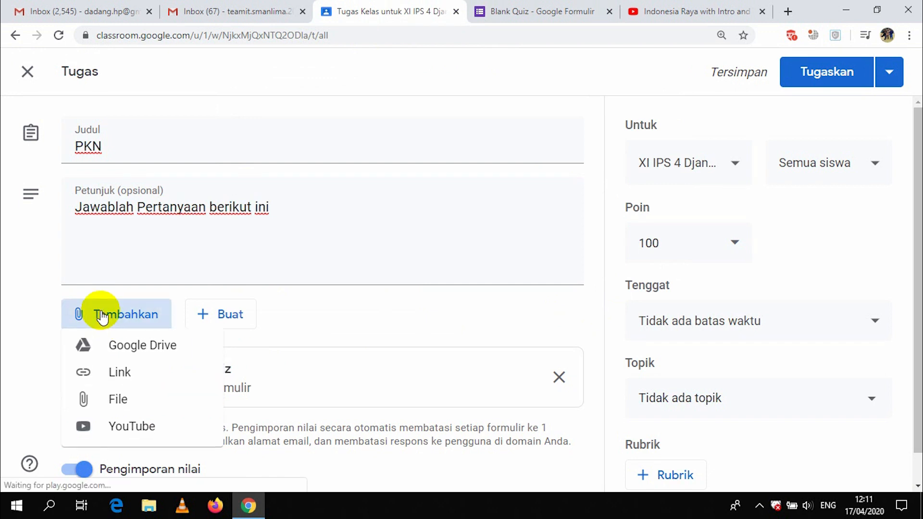
{"action": "left_click", "coordinate": [120, 377]}
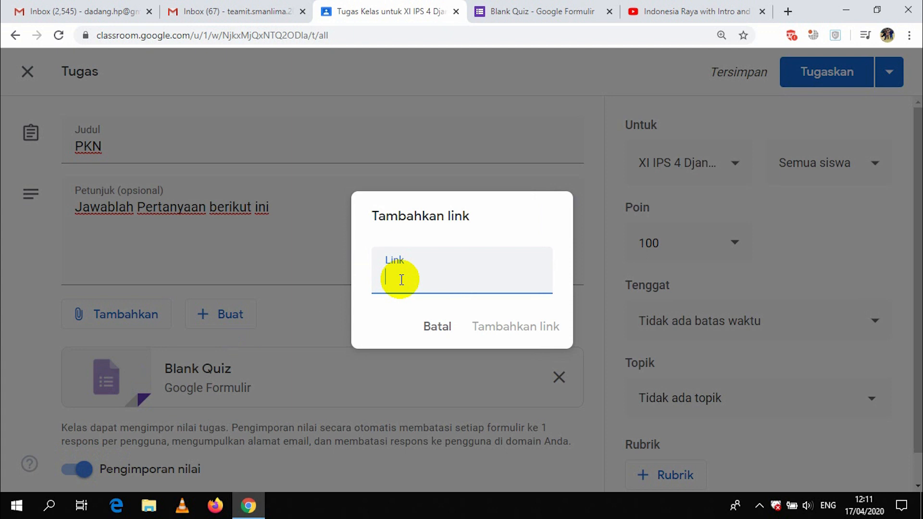
{"action": "right_click", "coordinate": [401, 280]}
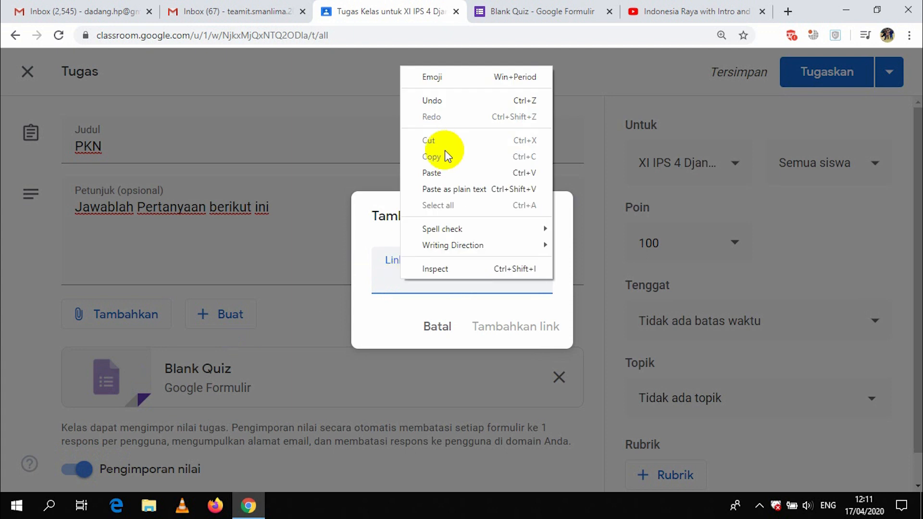
{"action": "left_click", "coordinate": [432, 172]}
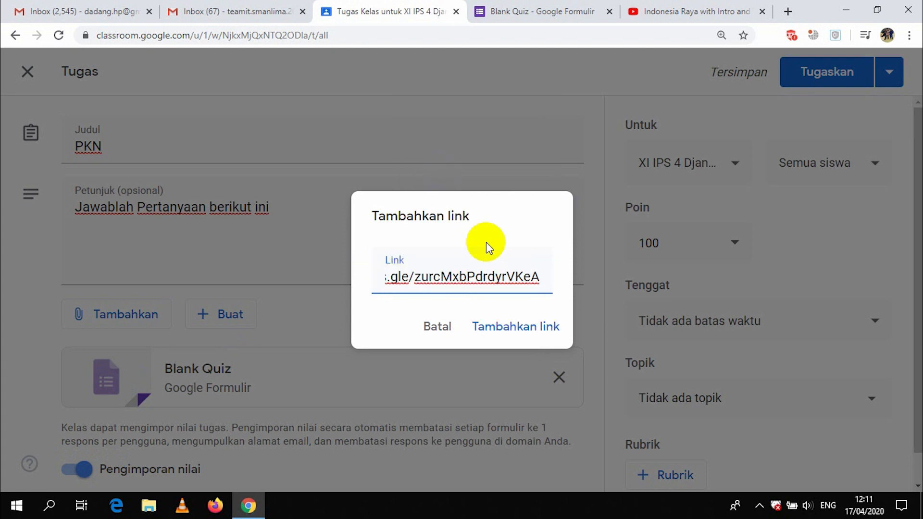
{"action": "left_click", "coordinate": [507, 320]}
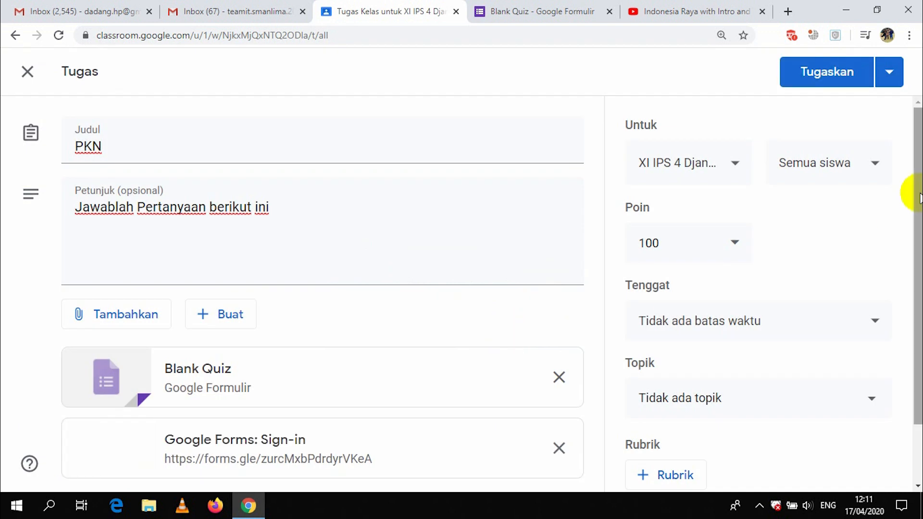
Schedule the PKN assignment to be published on 22 Apr 2020 at 08.00.
{"action": "left_click_drag", "start_coordinate": [921, 198], "coordinate": [918, 270]}
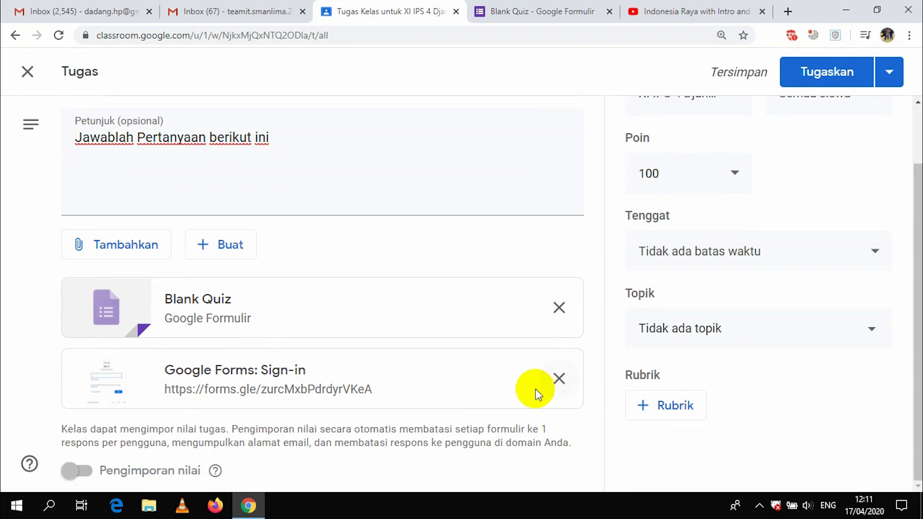
{"action": "scroll", "coordinate": [910, 347], "scroll_direction": "up", "scroll_amount": 2}
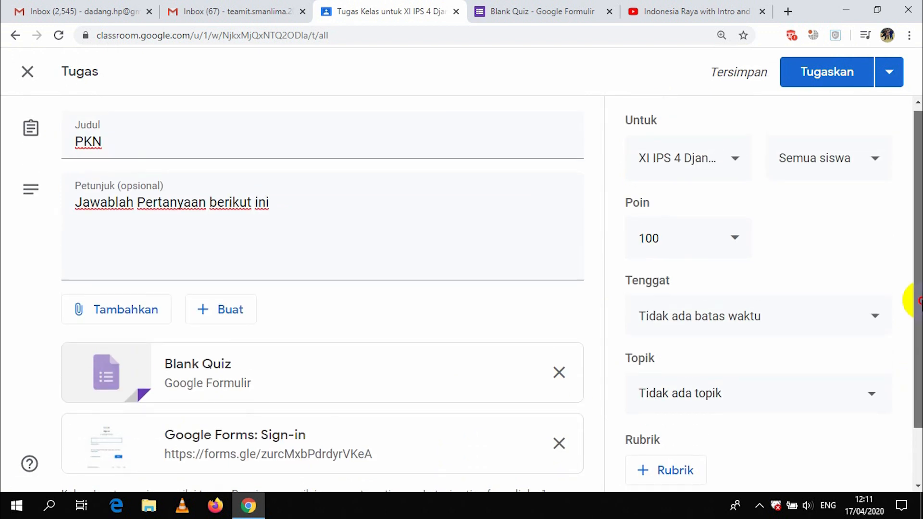
{"action": "scroll", "coordinate": [909, 375], "scroll_direction": "down", "scroll_amount": 2}
{"action": "left_click_drag", "start_coordinate": [916, 359], "coordinate": [915, 340]}
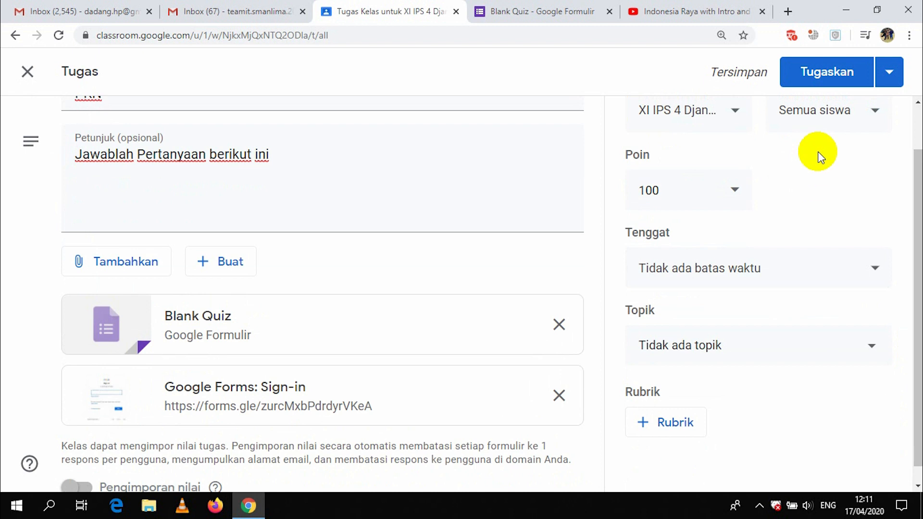
{"action": "left_click", "coordinate": [888, 77]}
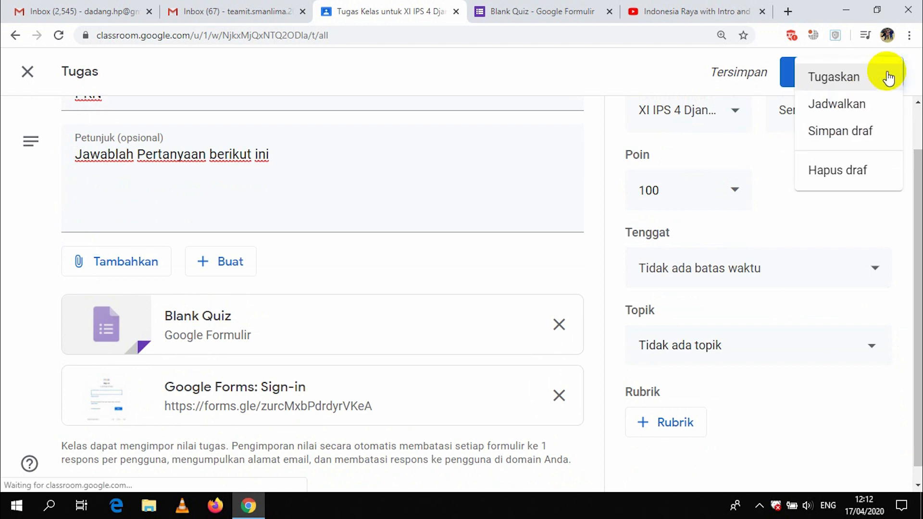
{"action": "left_click", "coordinate": [823, 115]}
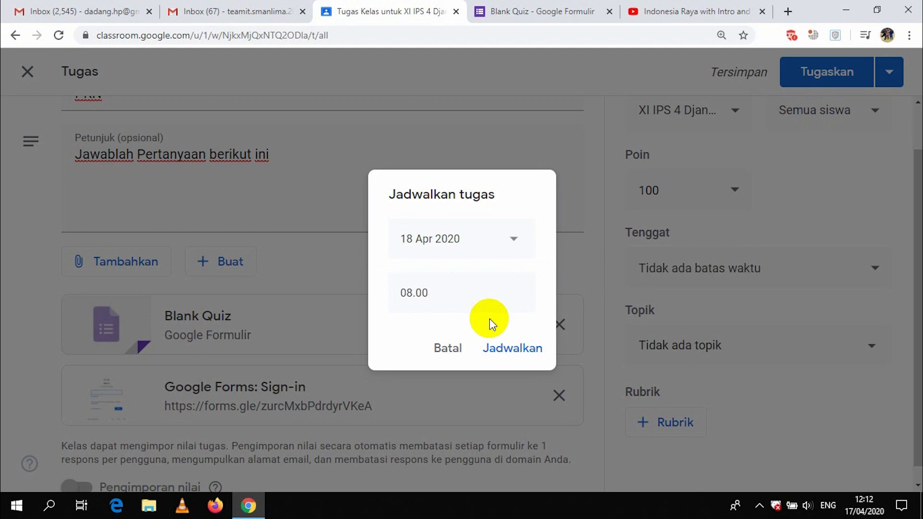
{"action": "left_click", "coordinate": [512, 240]}
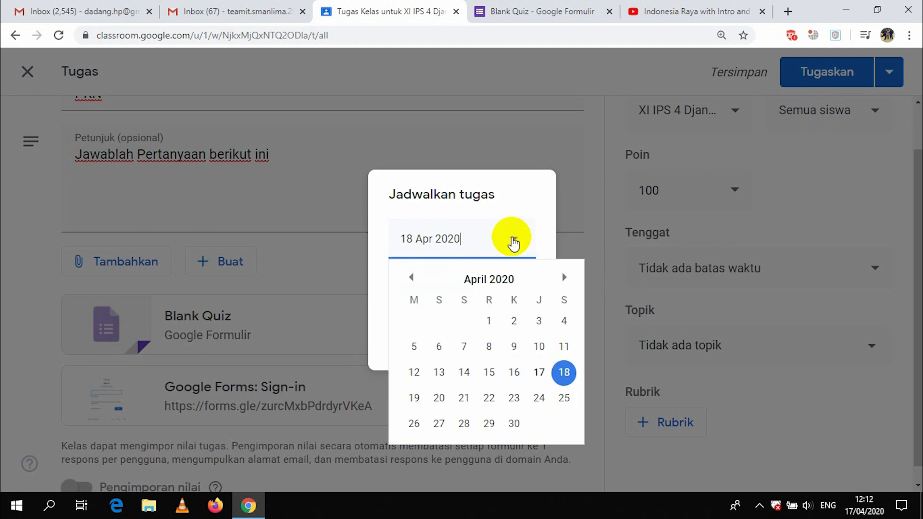
{"action": "left_click", "coordinate": [489, 398]}
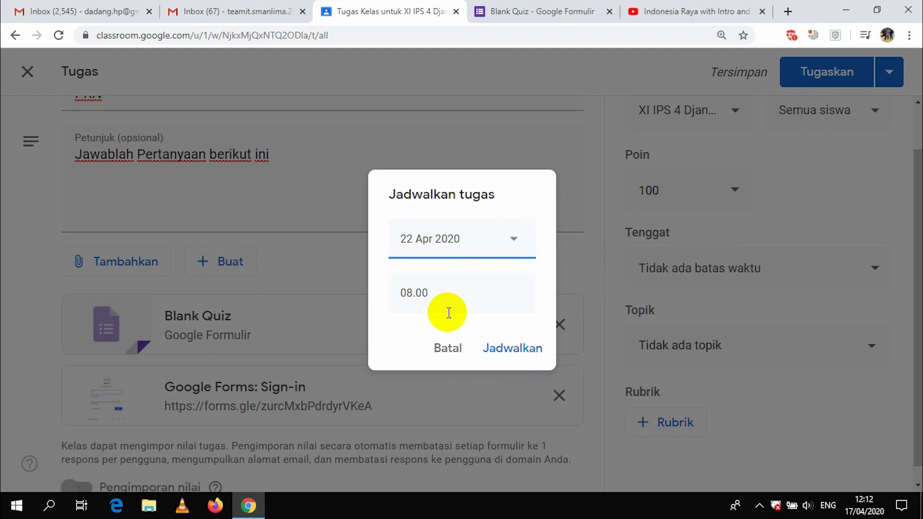
{"action": "left_click", "coordinate": [502, 350]}
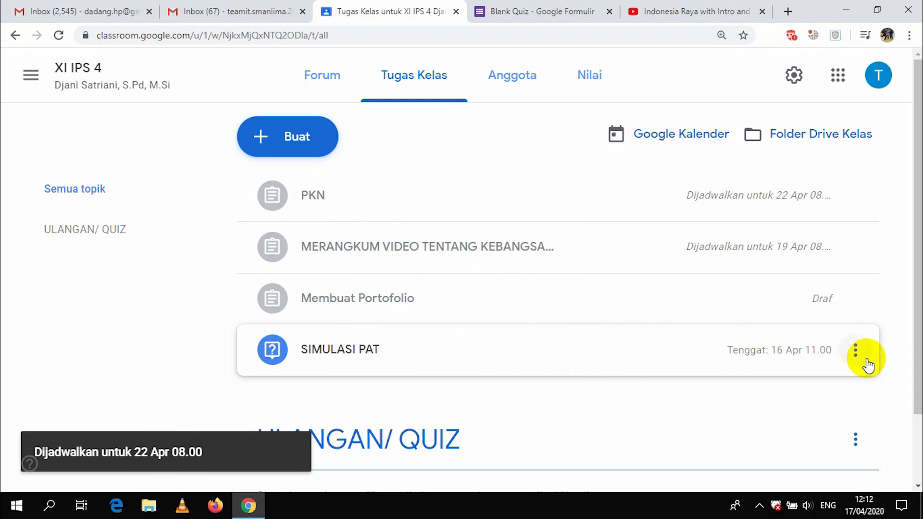
Reopen the scheduled PKN assignment for editing and set its due date to 22 Apr 2020.
{"action": "left_click", "coordinate": [857, 196]}
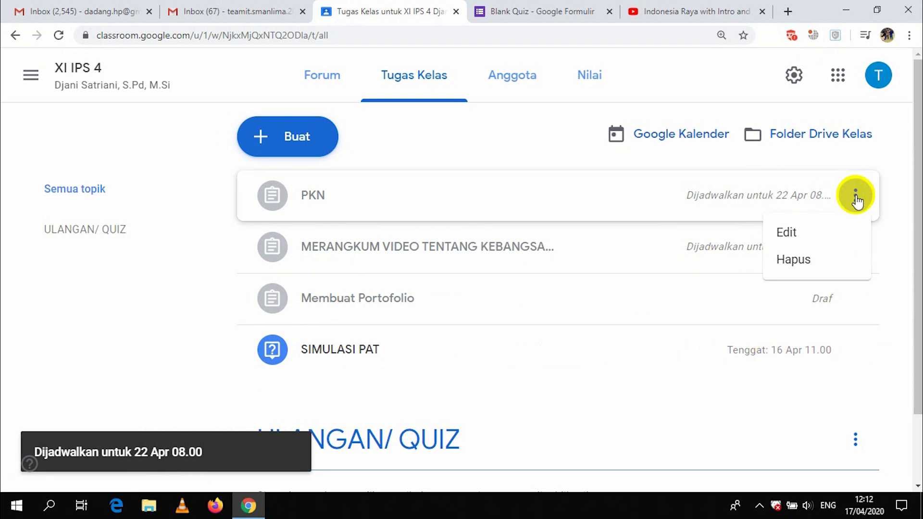
{"action": "left_click", "coordinate": [785, 235]}
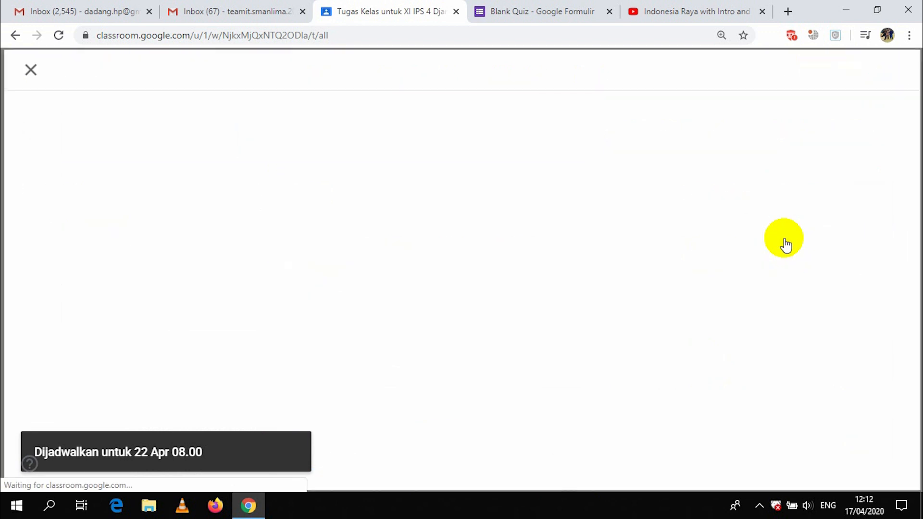
{"action": "scroll", "coordinate": [907, 207], "scroll_direction": "down", "scroll_amount": 1}
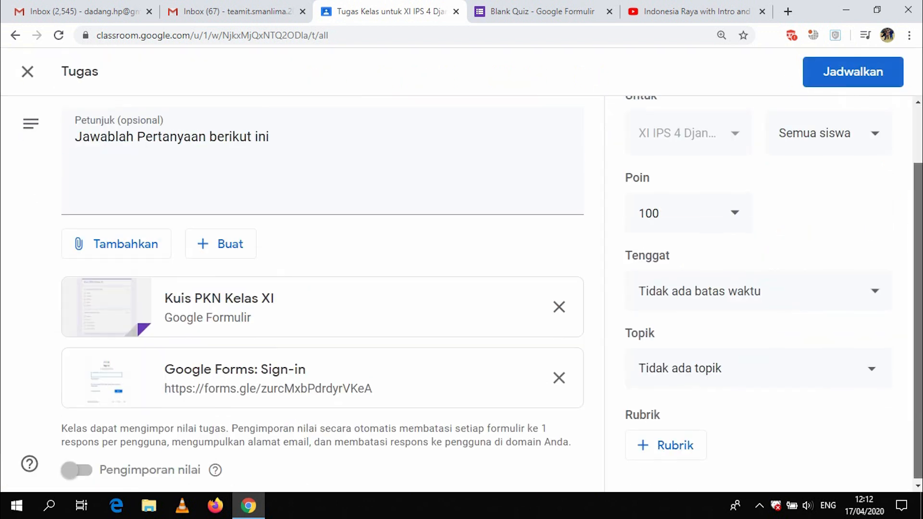
{"action": "left_click", "coordinate": [873, 298]}
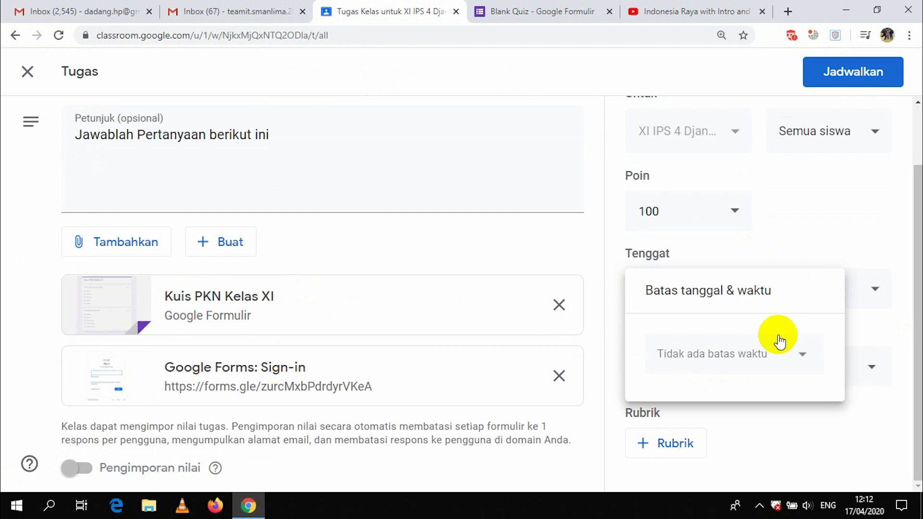
{"action": "left_click", "coordinate": [800, 358]}
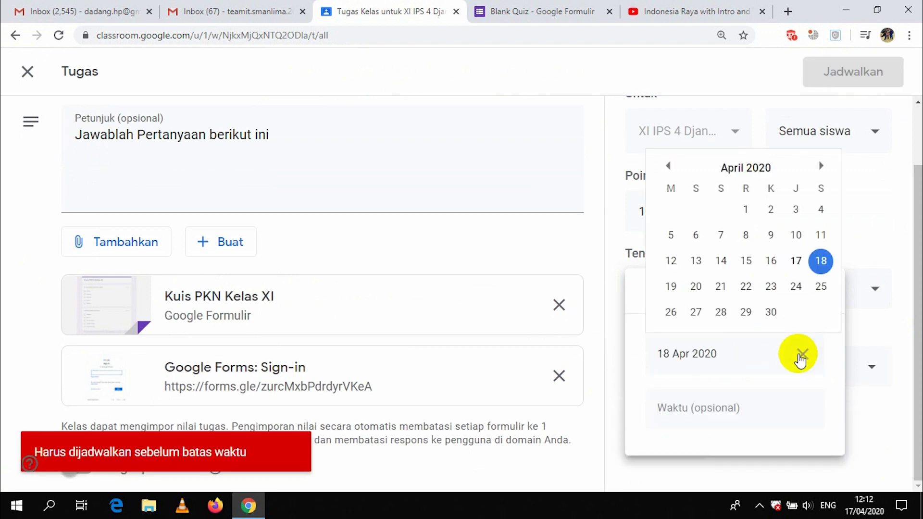
{"action": "left_click", "coordinate": [747, 287]}
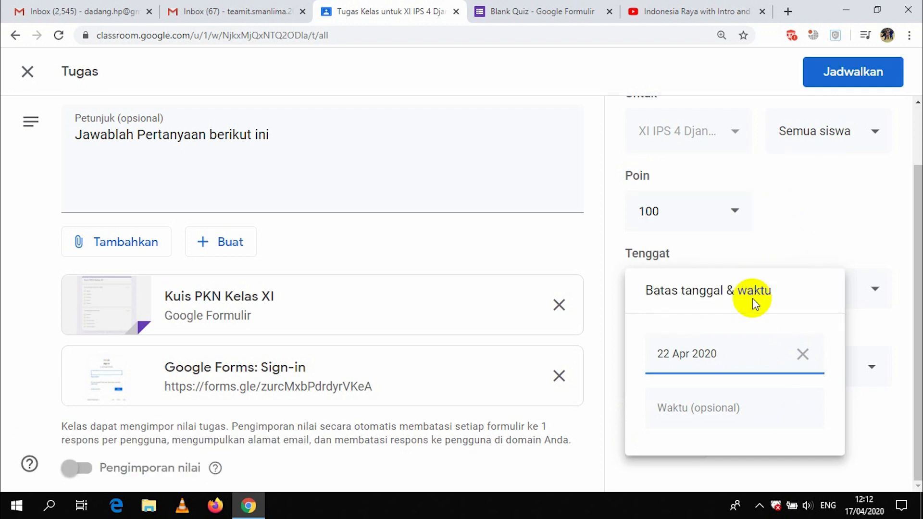
Set the due time of the PKN assignment to 10:00 and save the scheduled assignment.
{"action": "left_click", "coordinate": [707, 404]}
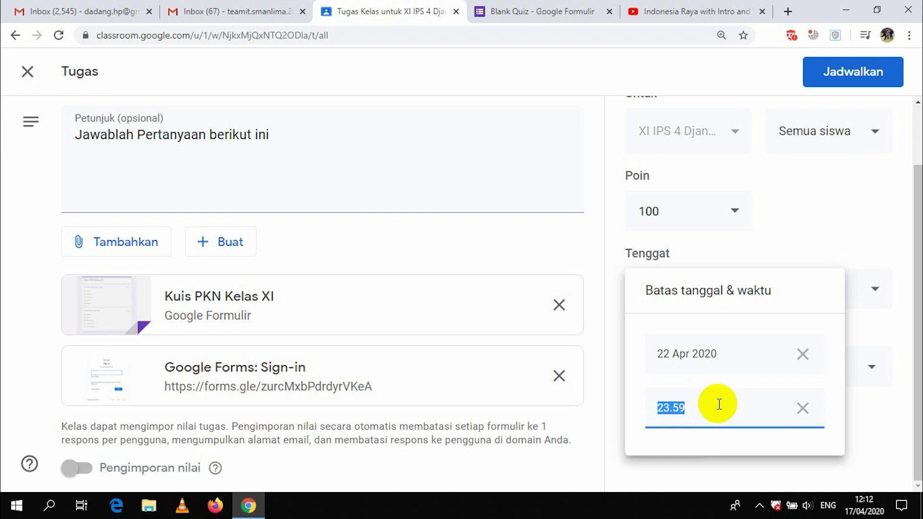
{"action": "type", "text": "10:00"}
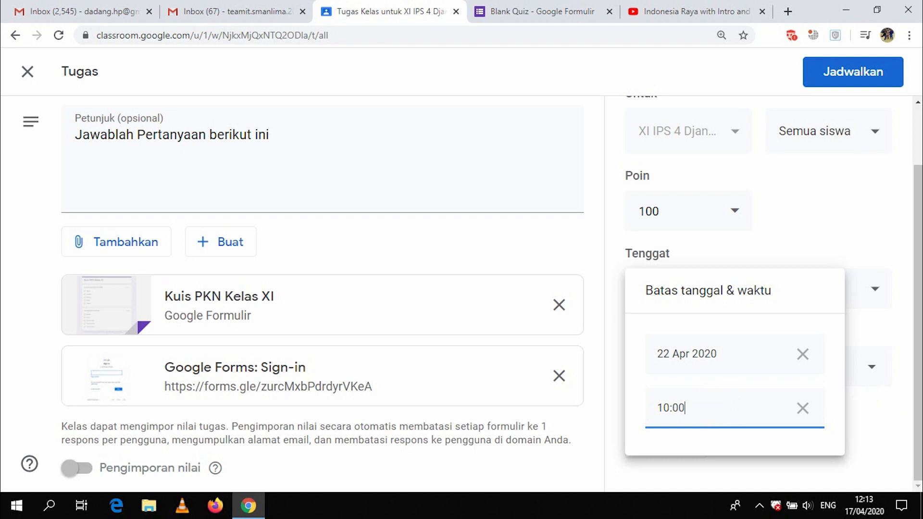
{"action": "left_click", "coordinate": [919, 368]}
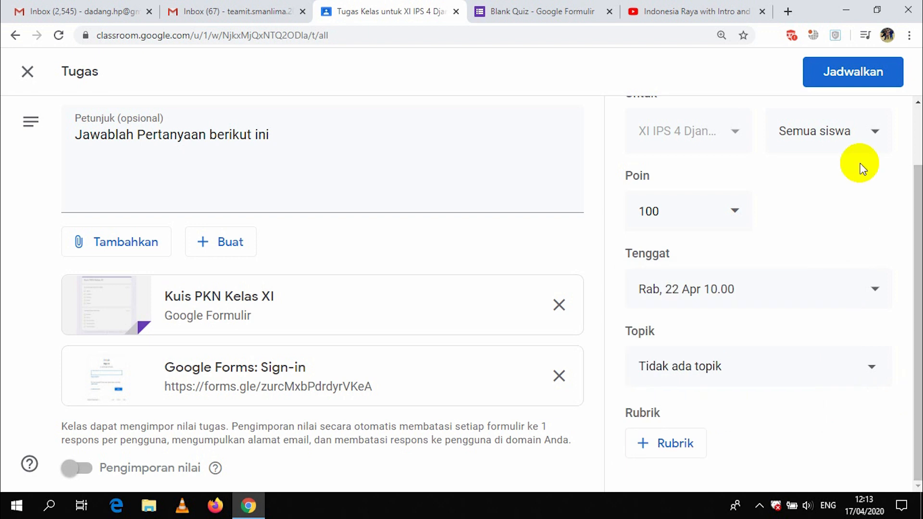
{"action": "left_click", "coordinate": [839, 71]}
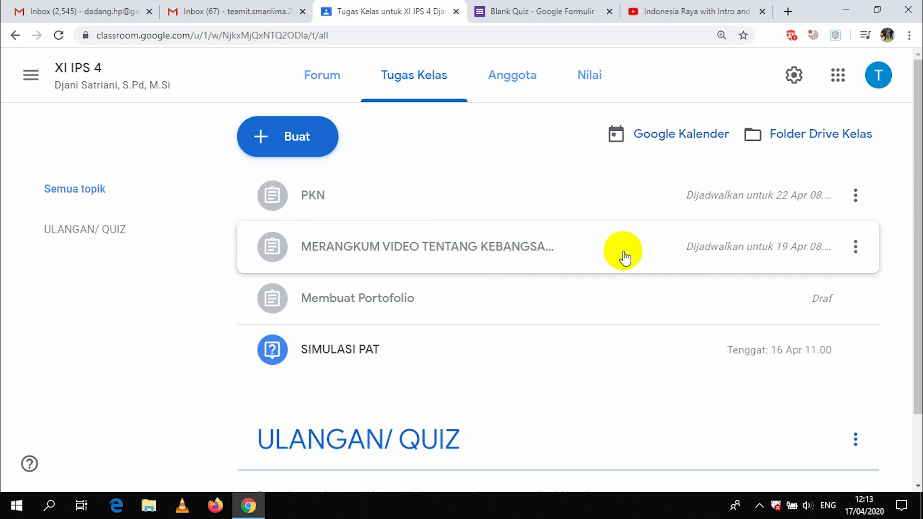
Open the options of the scheduled MERANGKUM VIDEO assignment in the classwork list.
{"action": "left_click", "coordinate": [859, 247]}
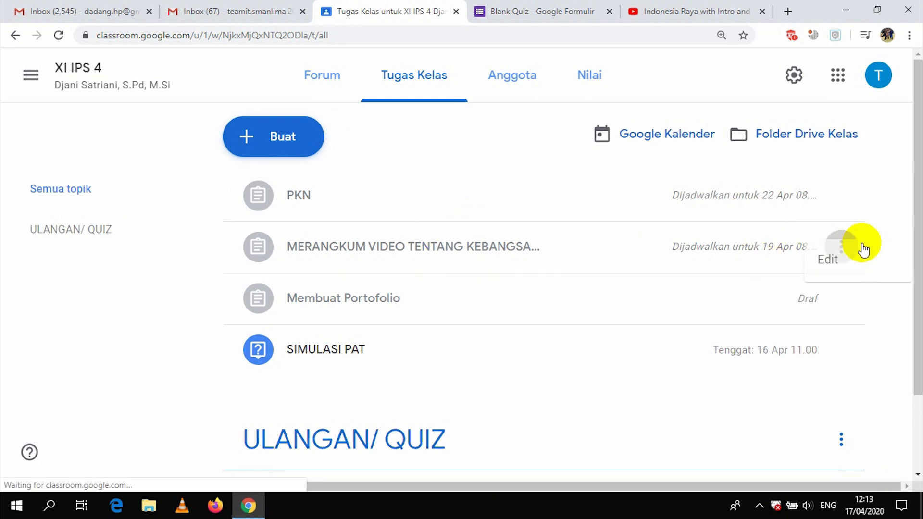